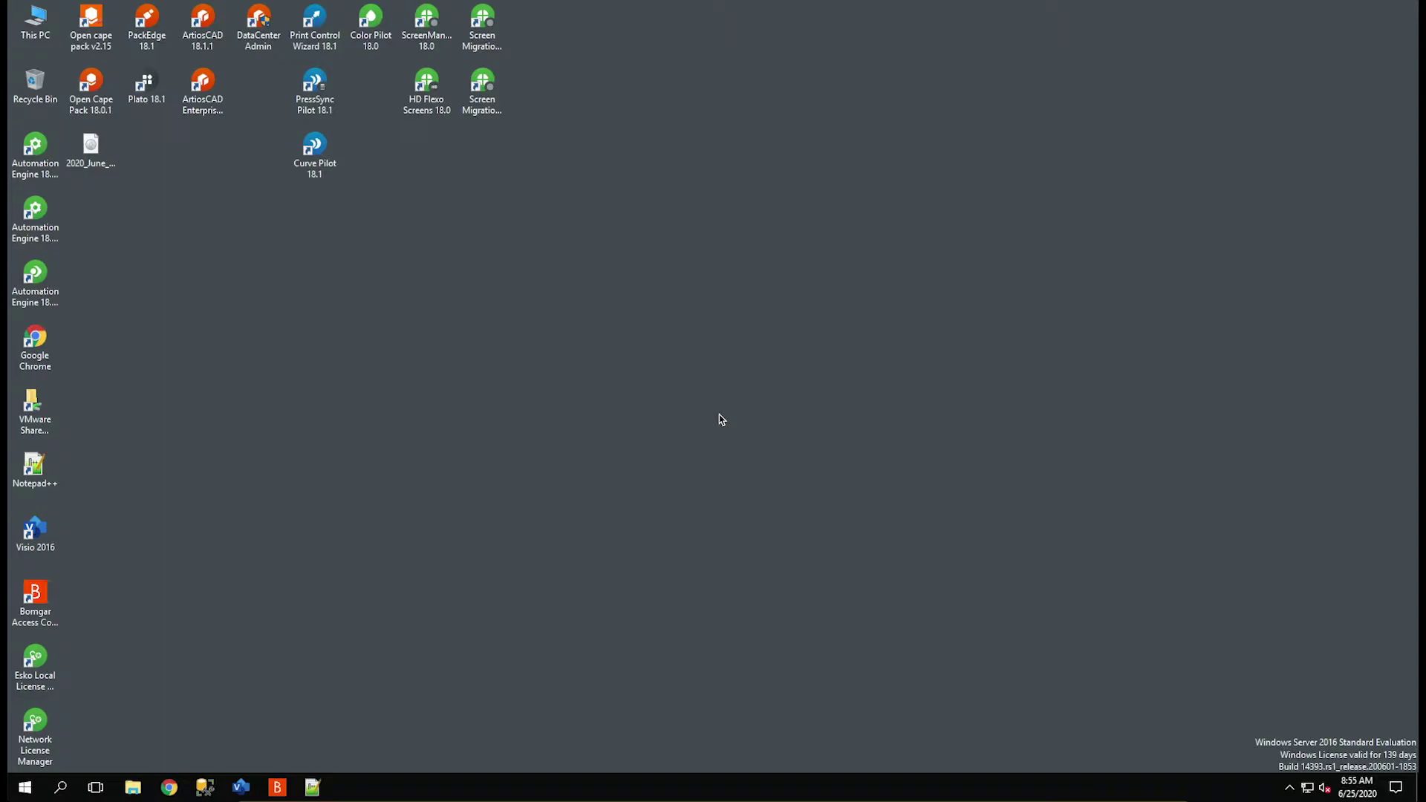
Step: Open esko.com in Chrome and go to the Automation Engine 20 System Requirements - Server article
left_click(170, 789)
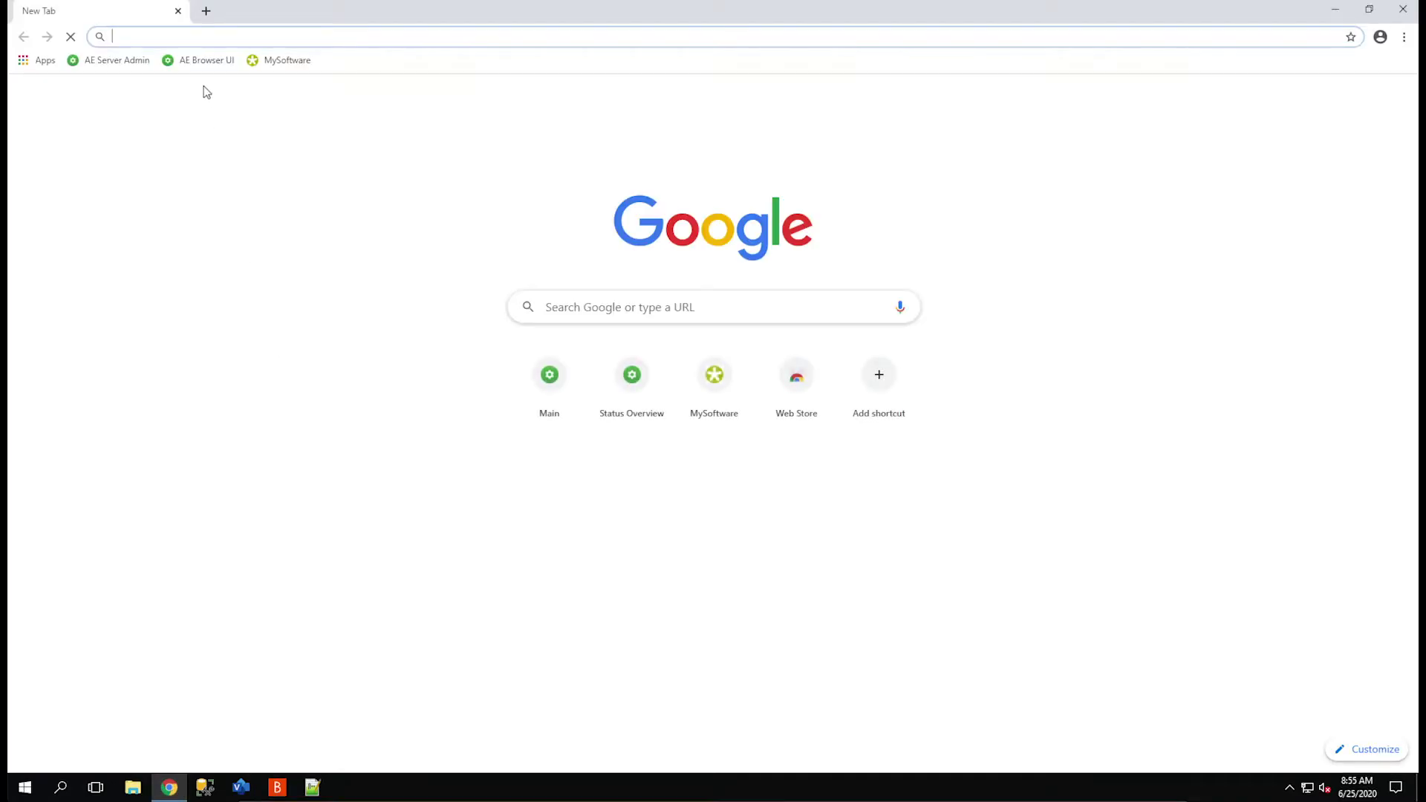
type("esko.com")
key("Return")
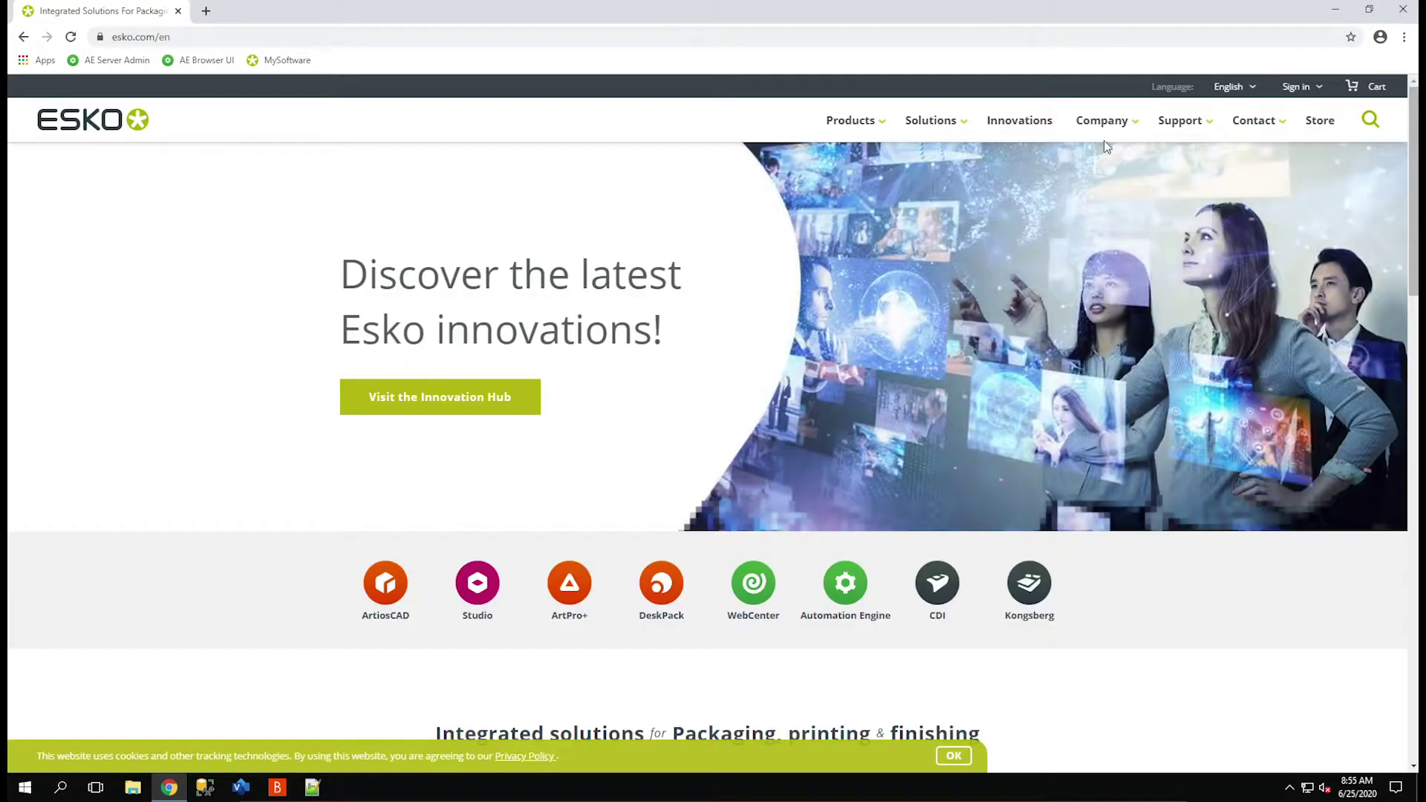
mouse_move(1181, 121)
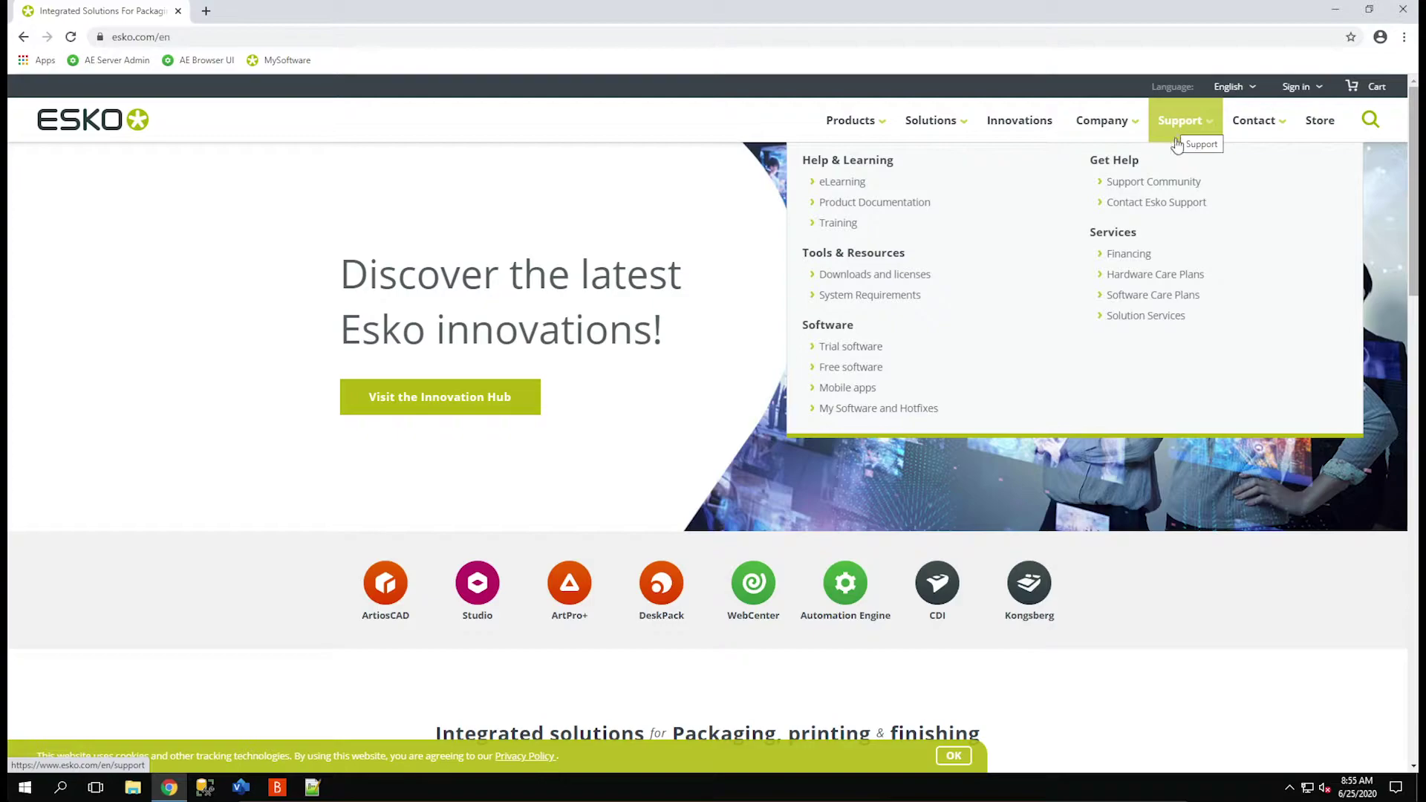
left_click(899, 297)
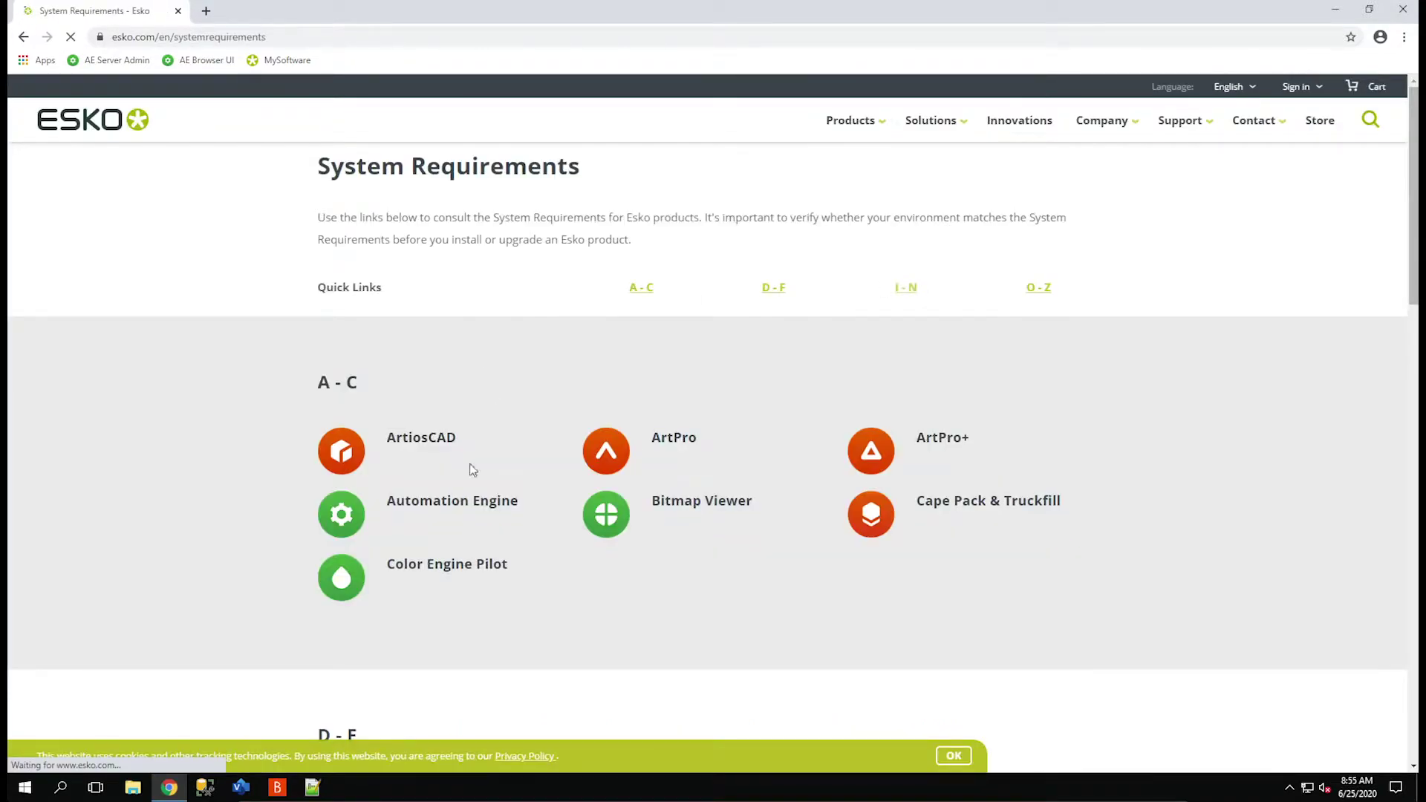
left_click(451, 507)
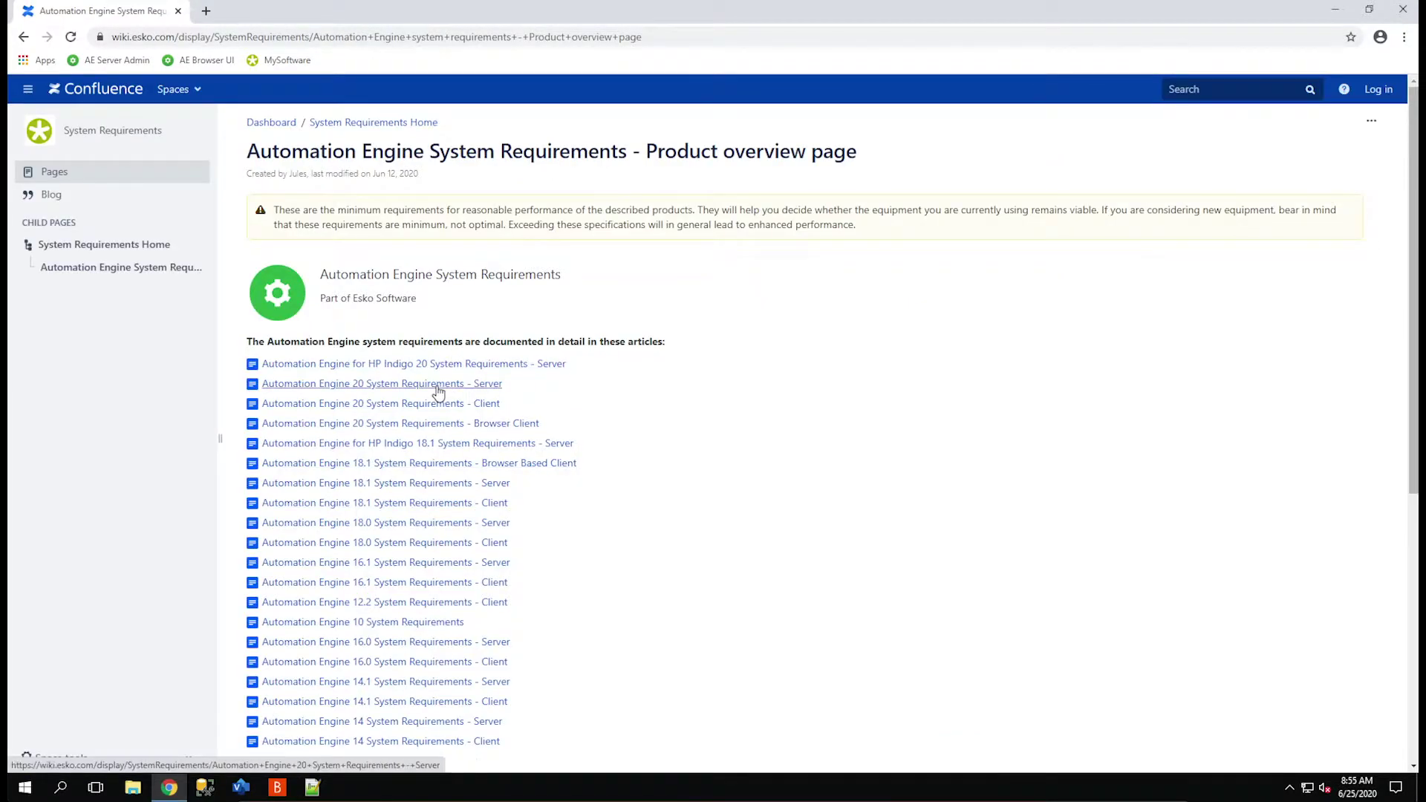
left_click(439, 386)
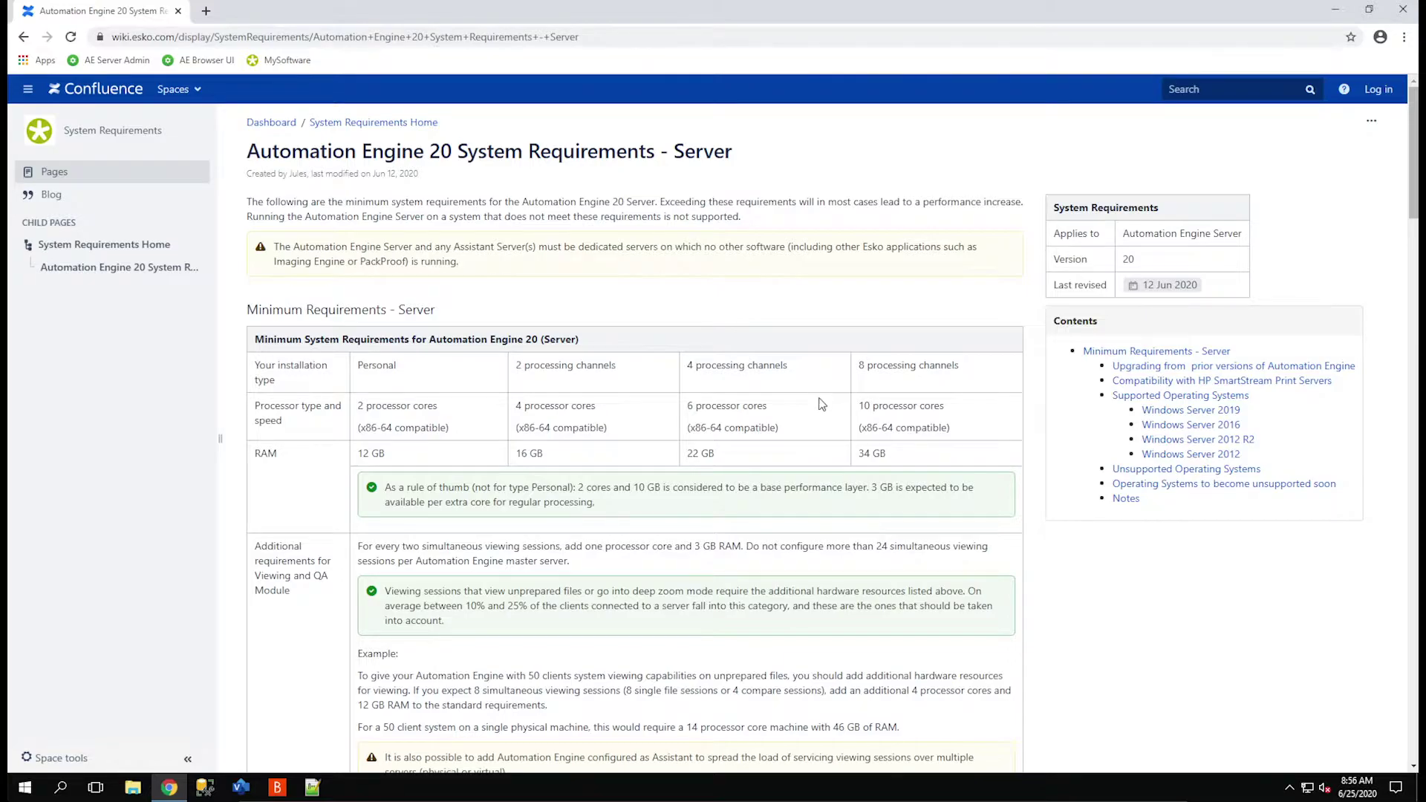
Step: Review the server's minimum hardware, database and supported operating system requirements, and close the browser
scroll(825, 393, "down", 4)
scroll(820, 400, "down", 4)
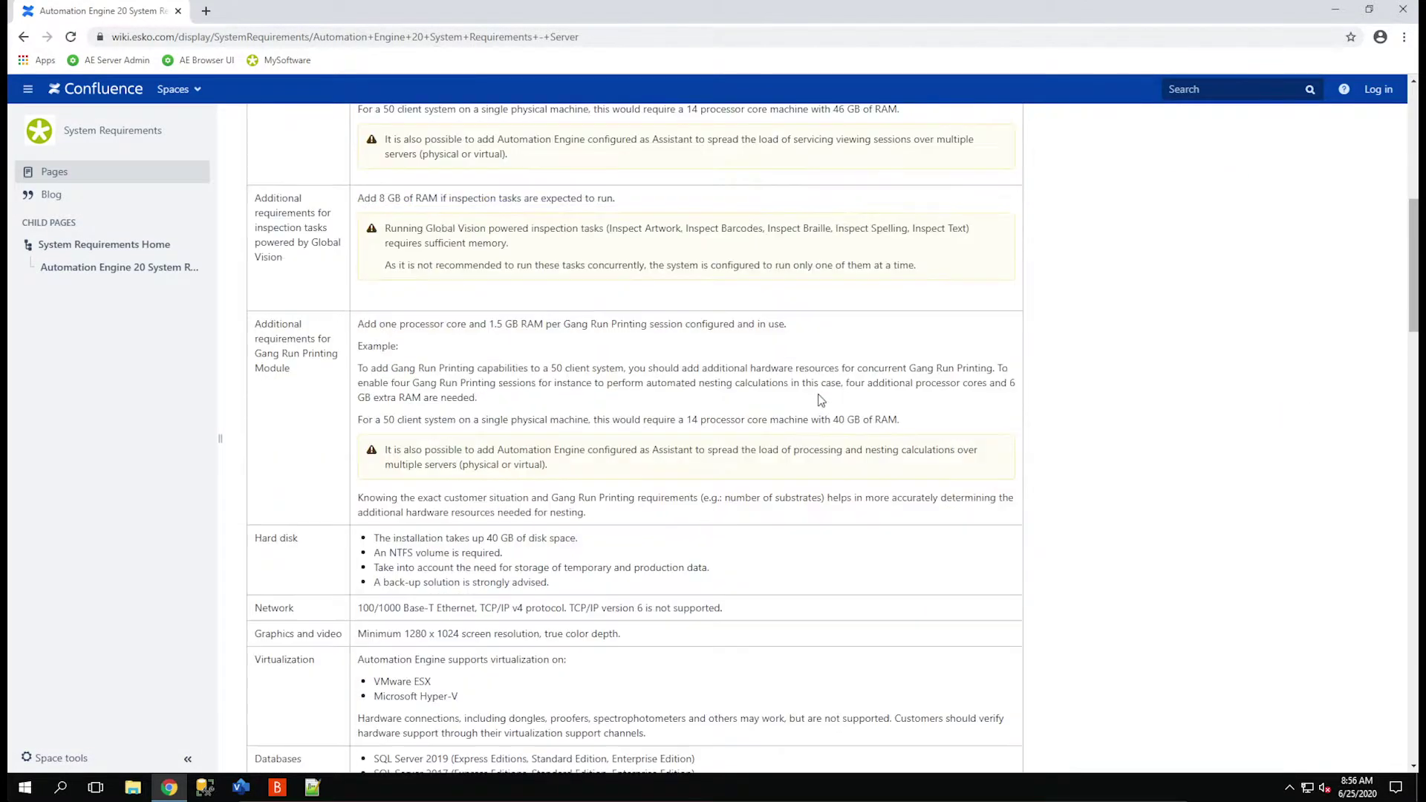
scroll(819, 404, "down", 17)
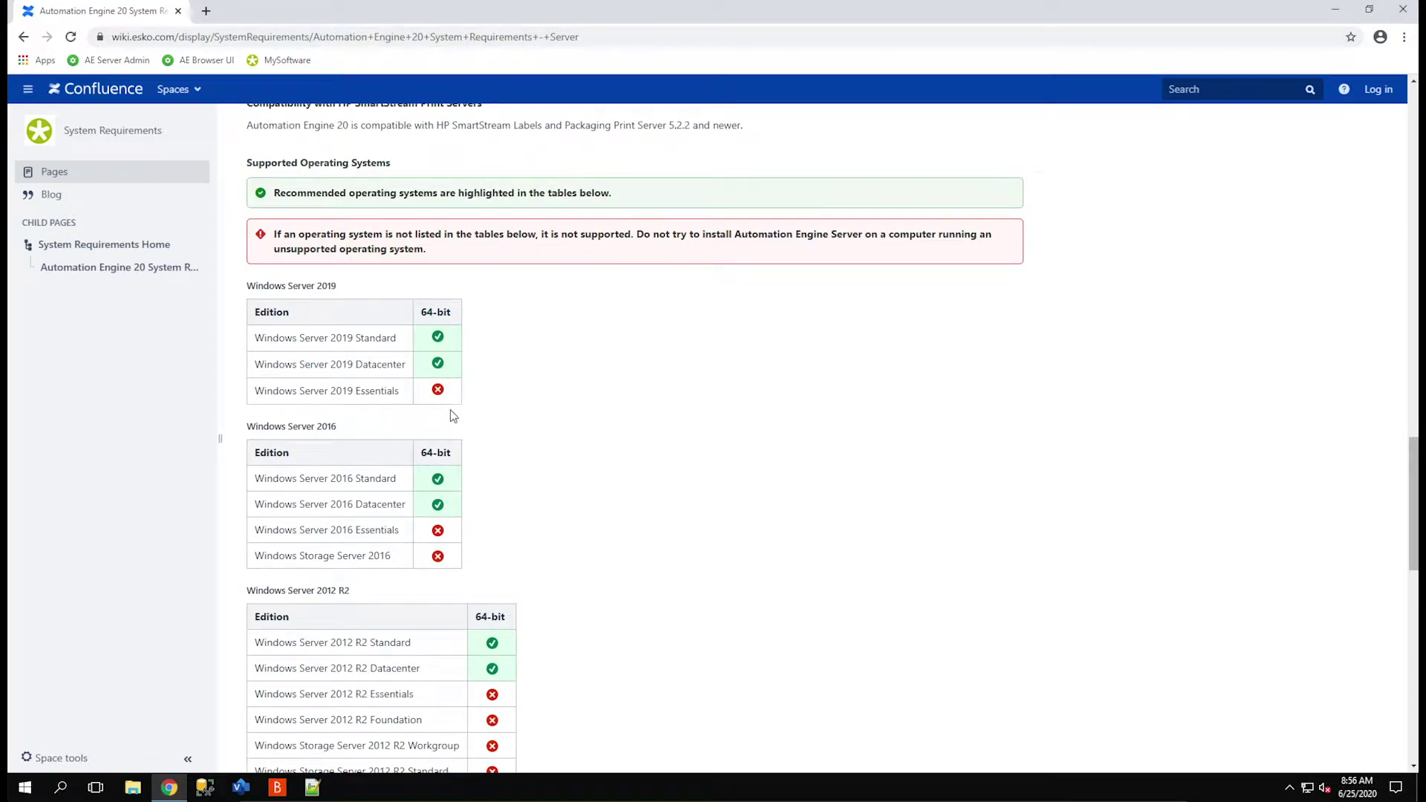
scroll(460, 444, "up", 3)
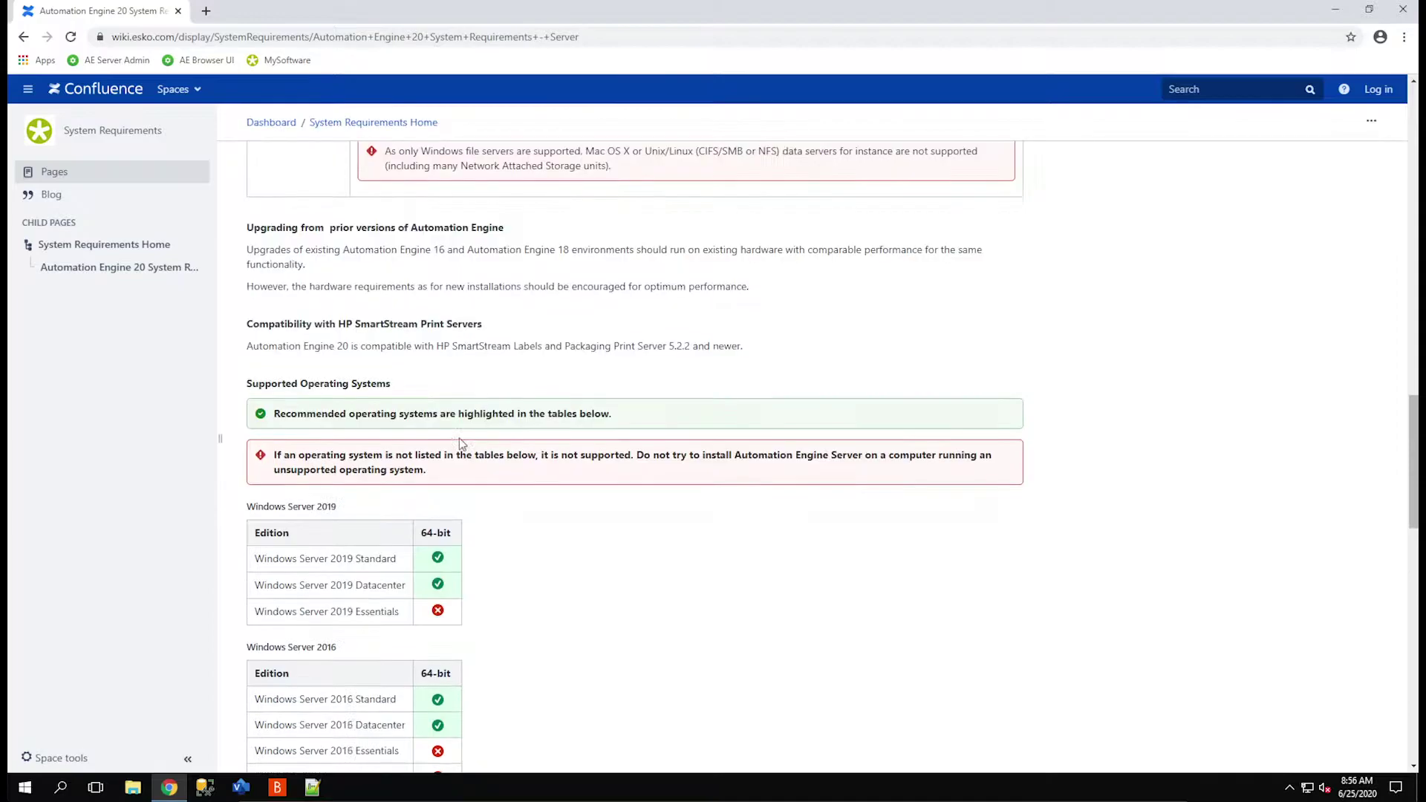
scroll(460, 444, "up", 14)
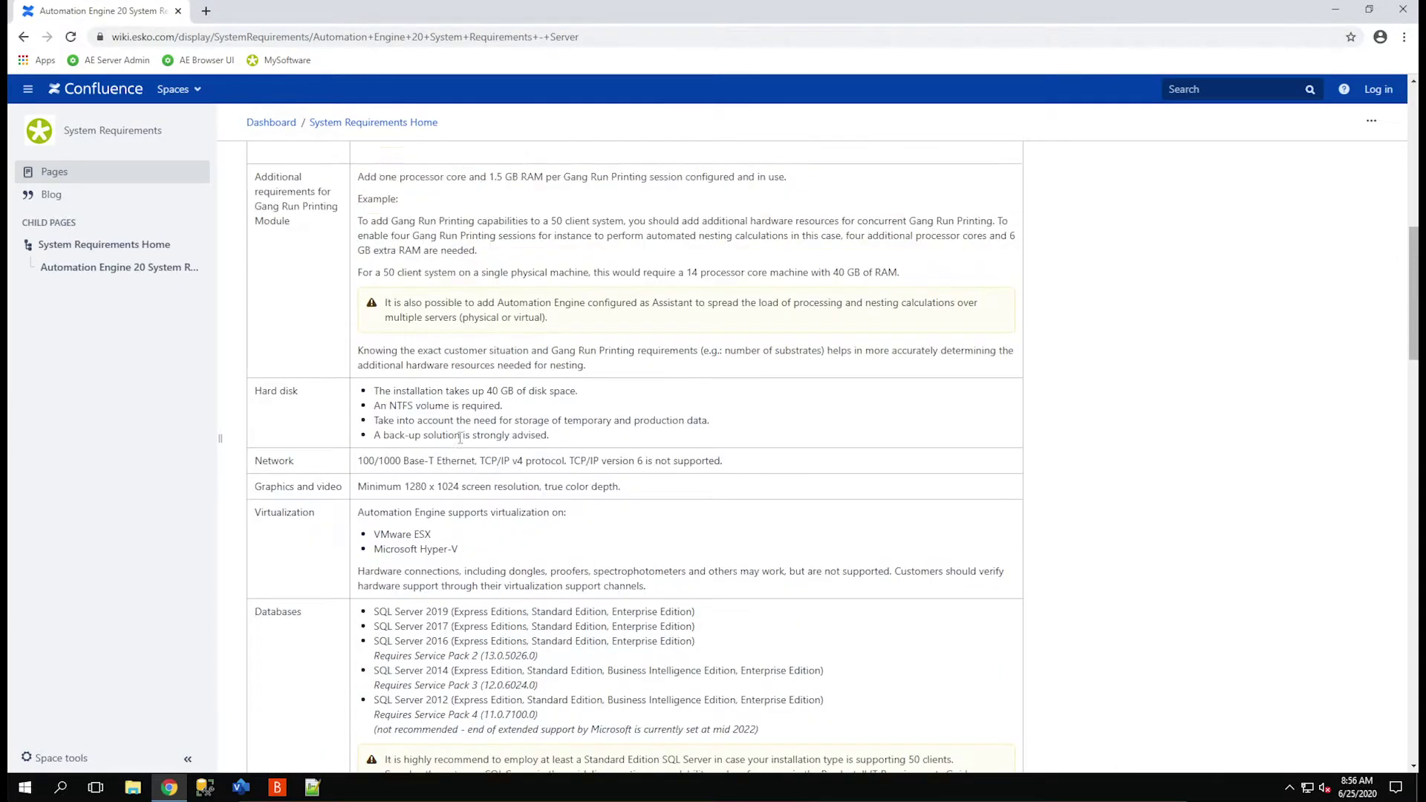
scroll(460, 438, "up", 10)
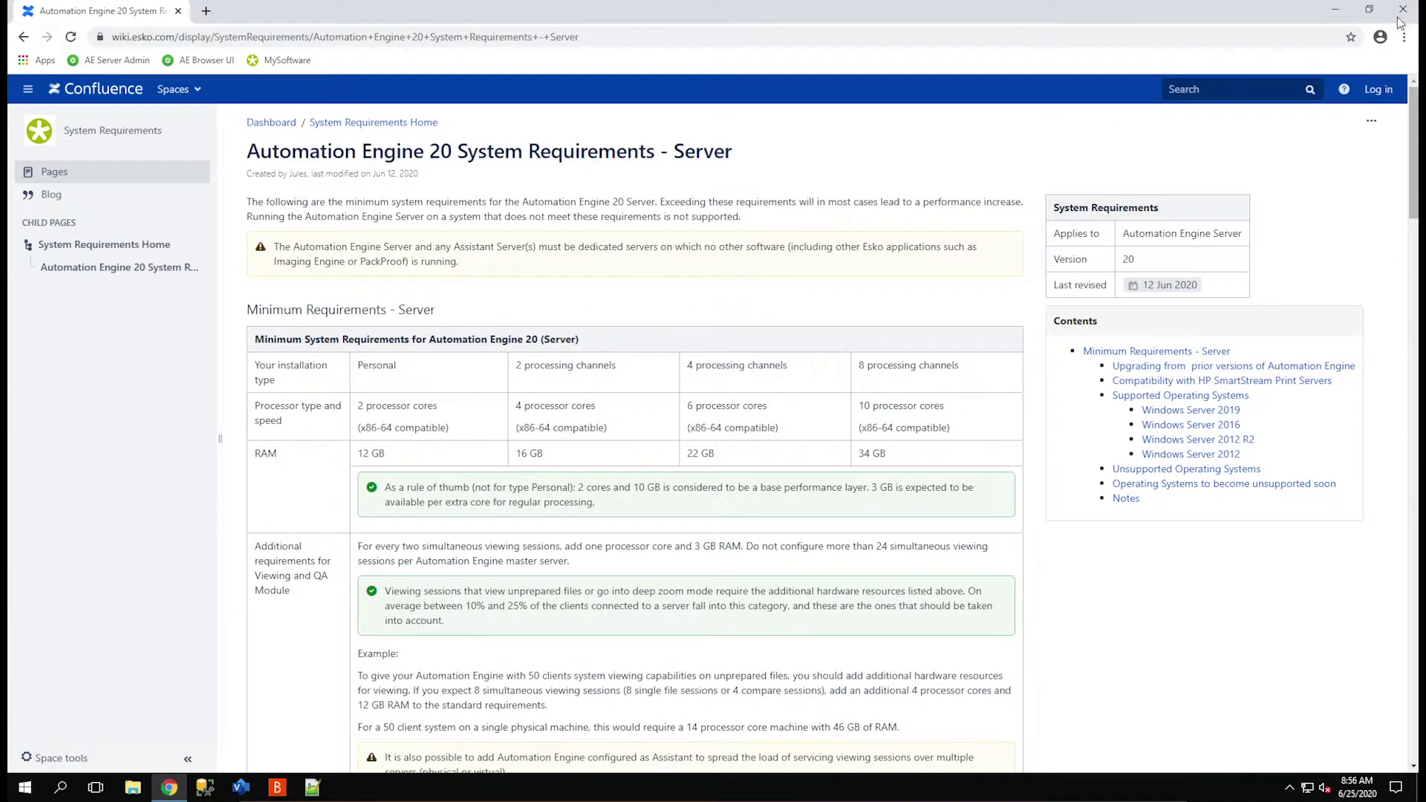
left_click(1401, 13)
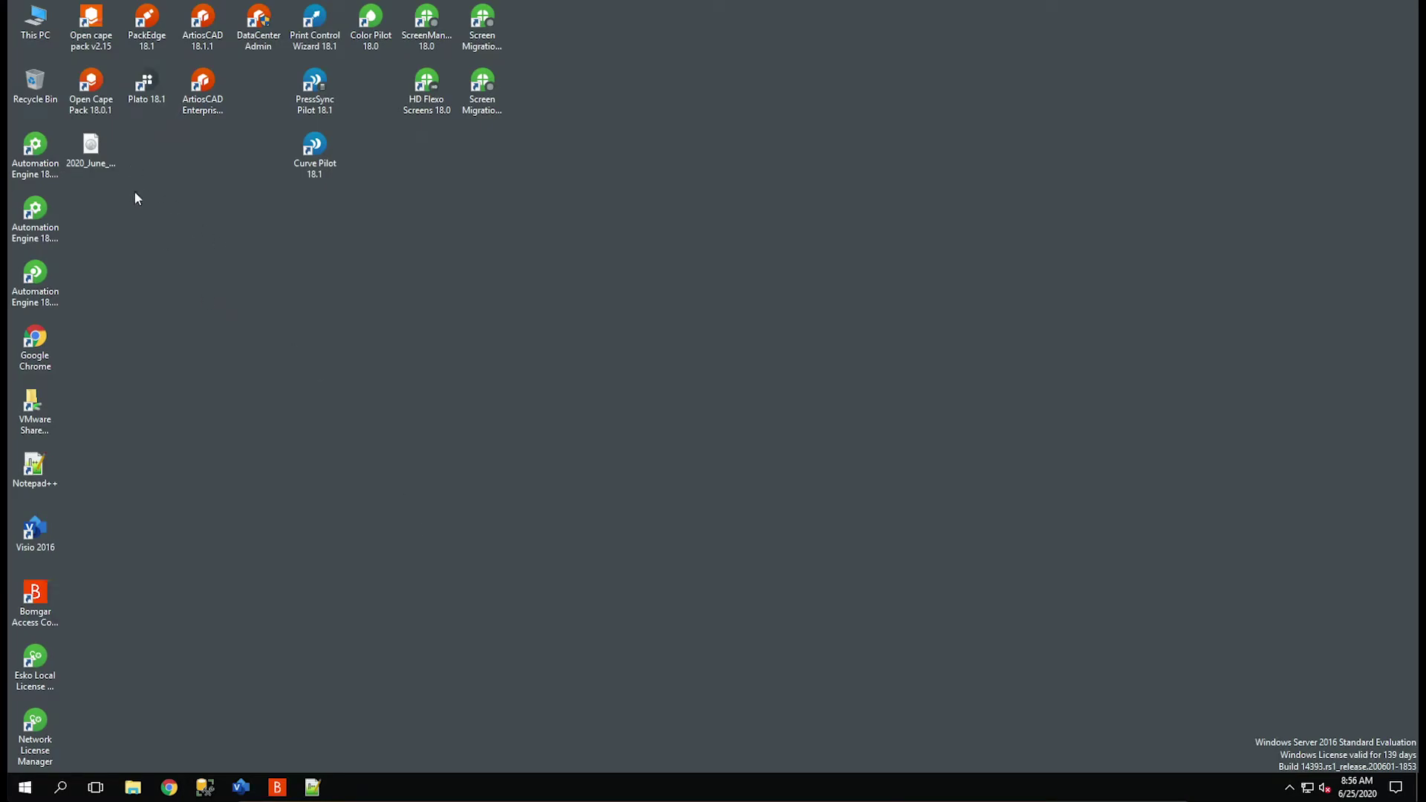
Step: Mount the 2020_June_AE_install20200616_588 disc image from the desktop
left_click(97, 145)
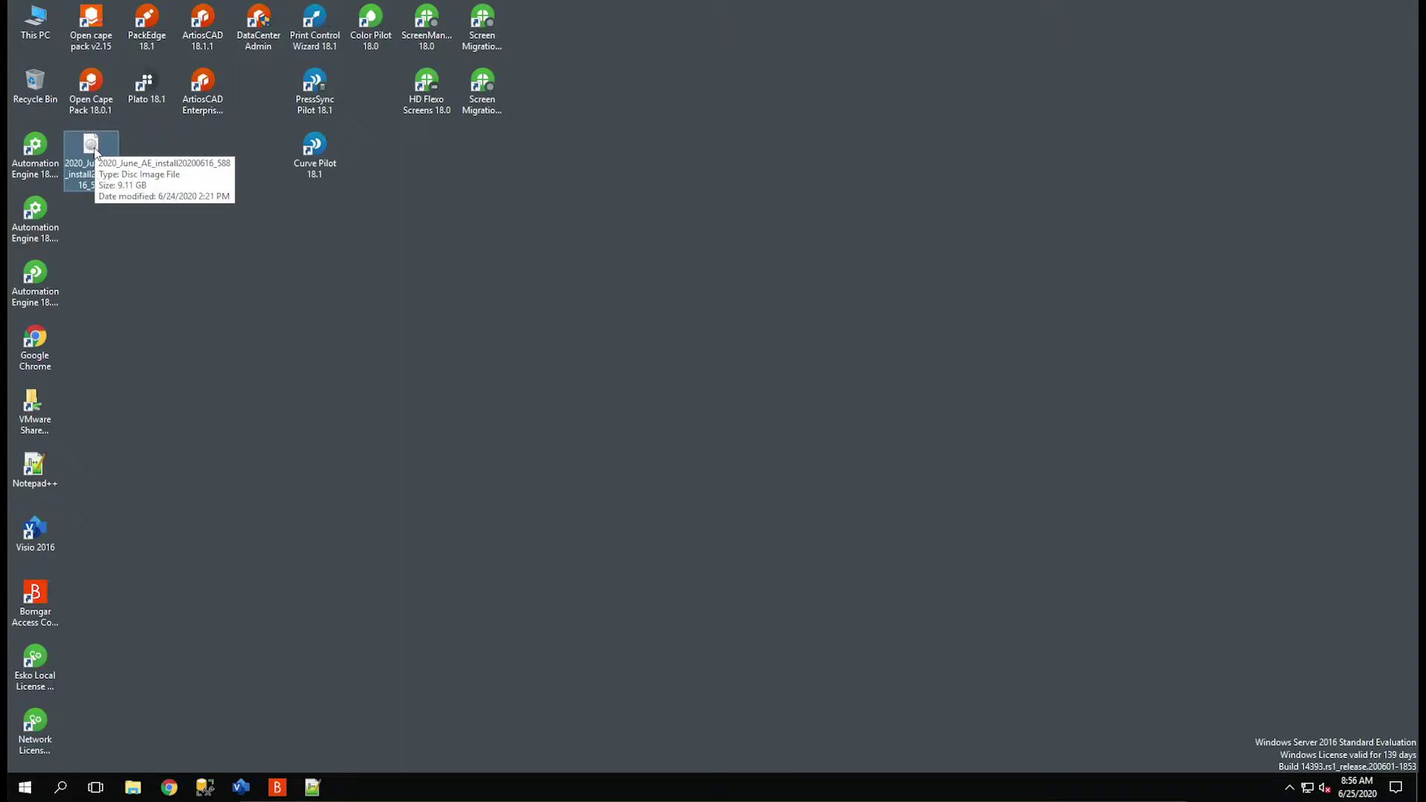
right_click(96, 150)
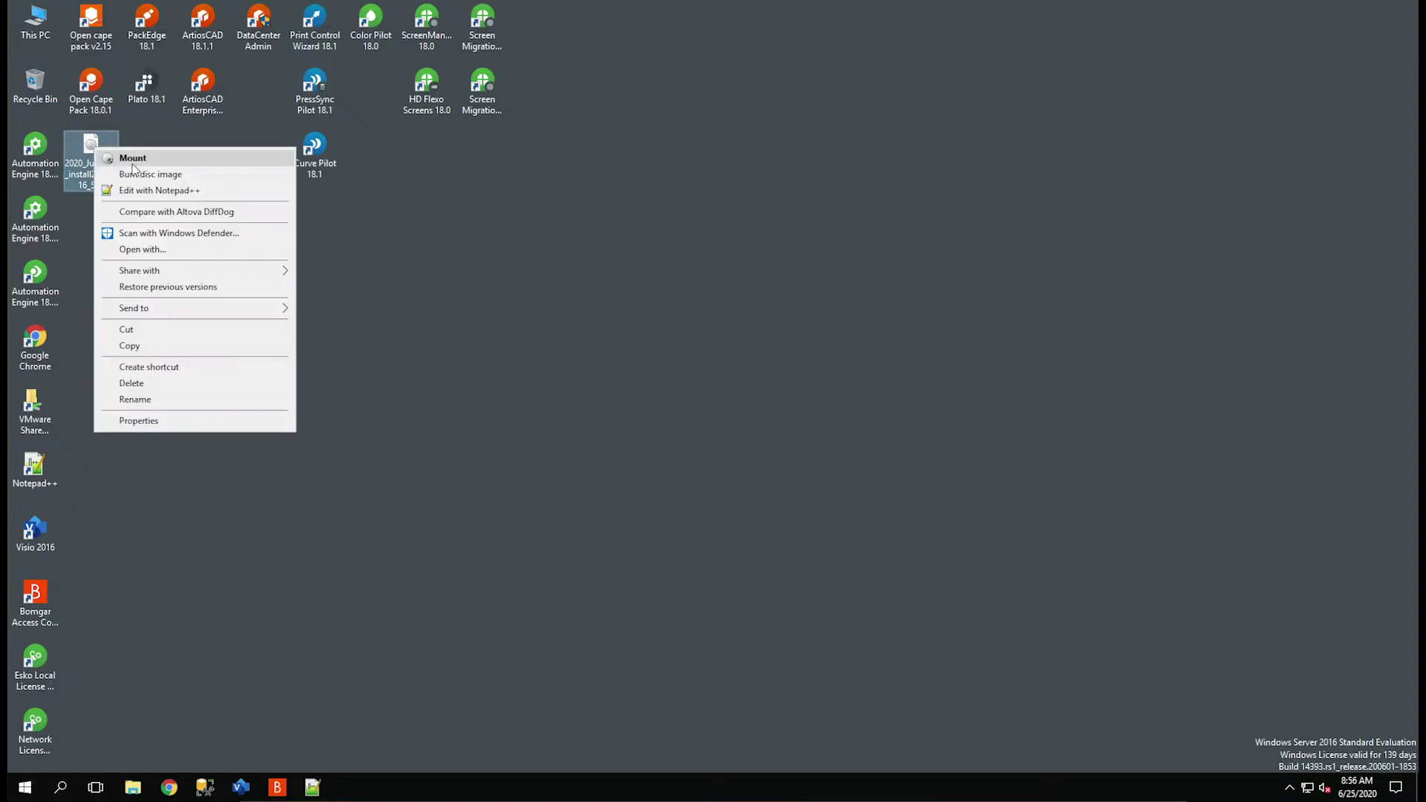
left_click(93, 143)
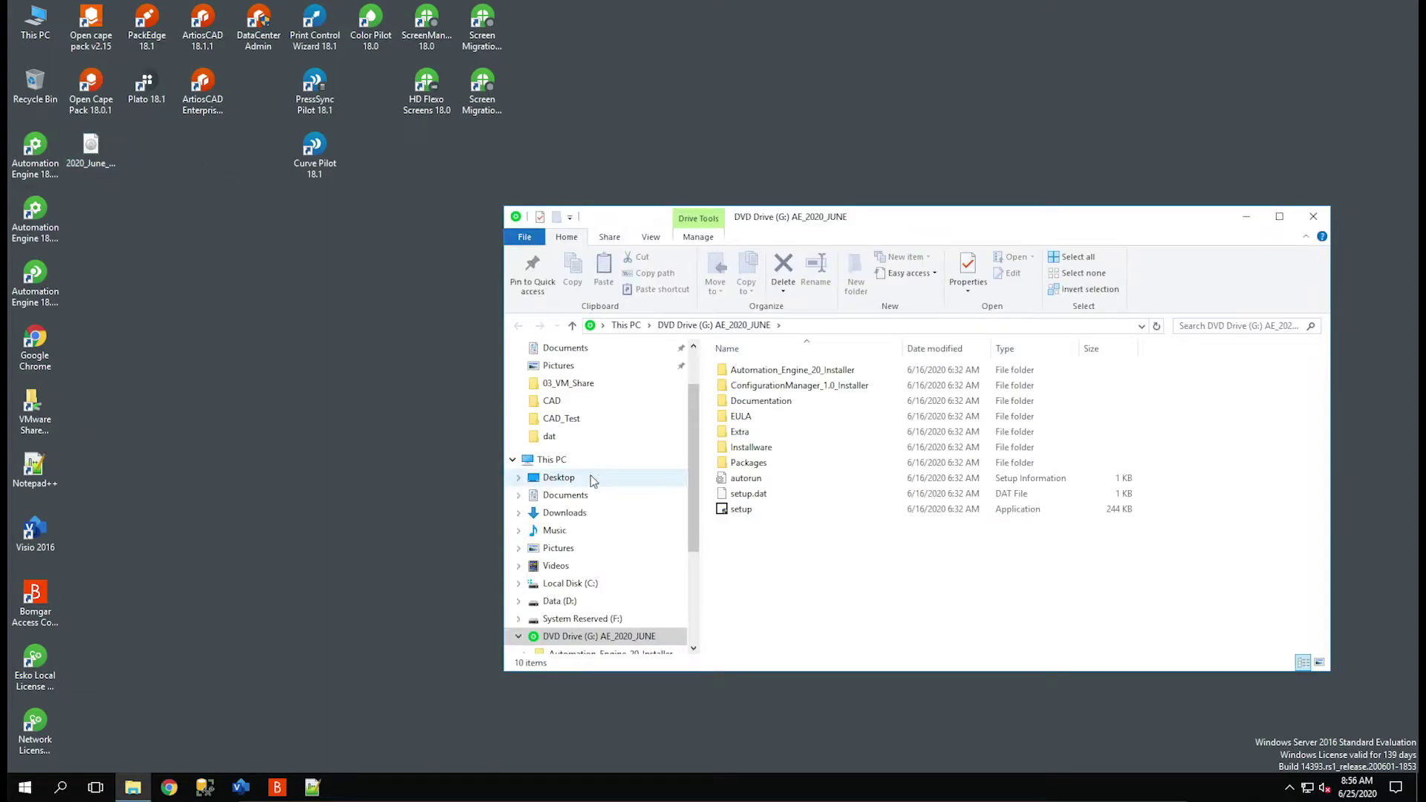
Step: Run the setup application from the mounted AE_2020_JUNE drive as administrator
left_click(754, 511)
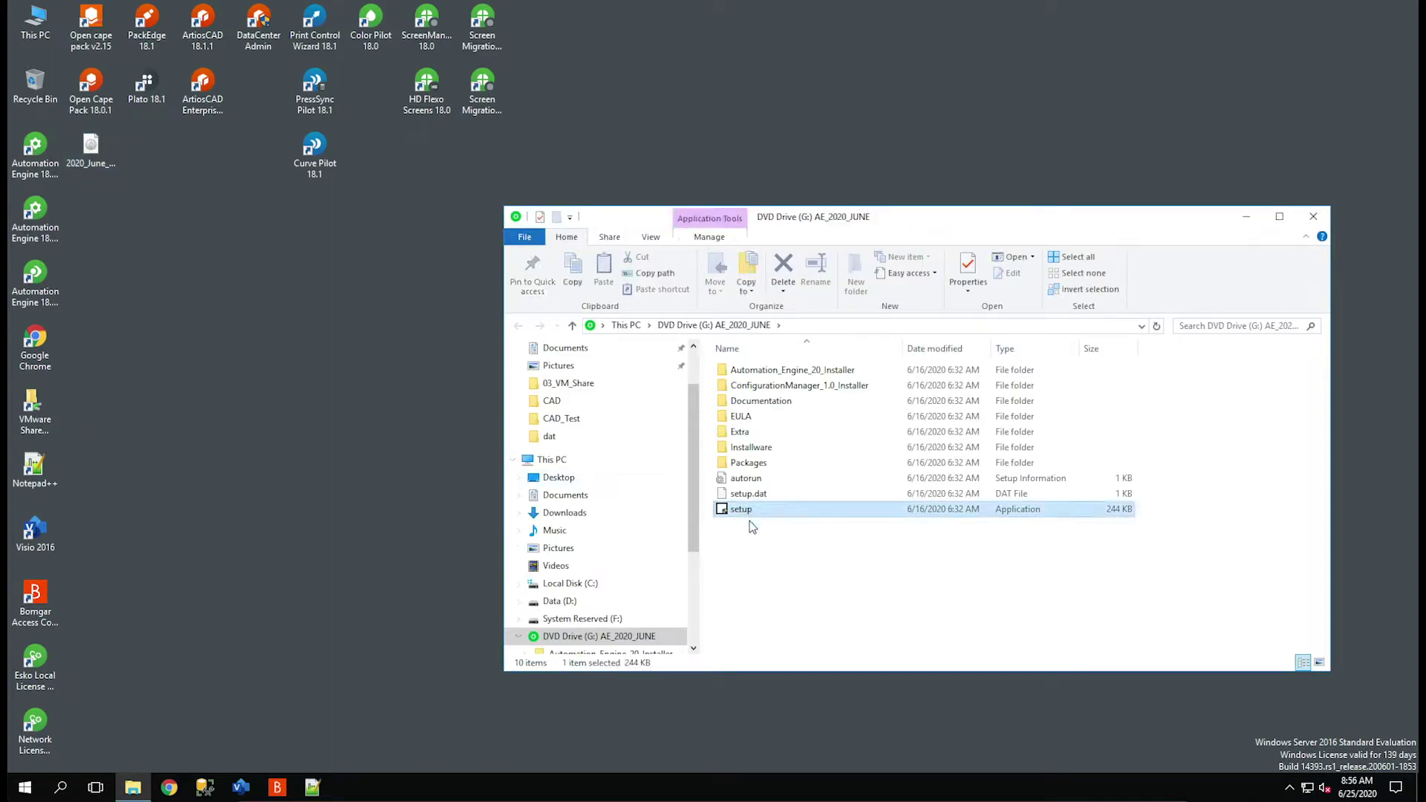
right_click(742, 511)
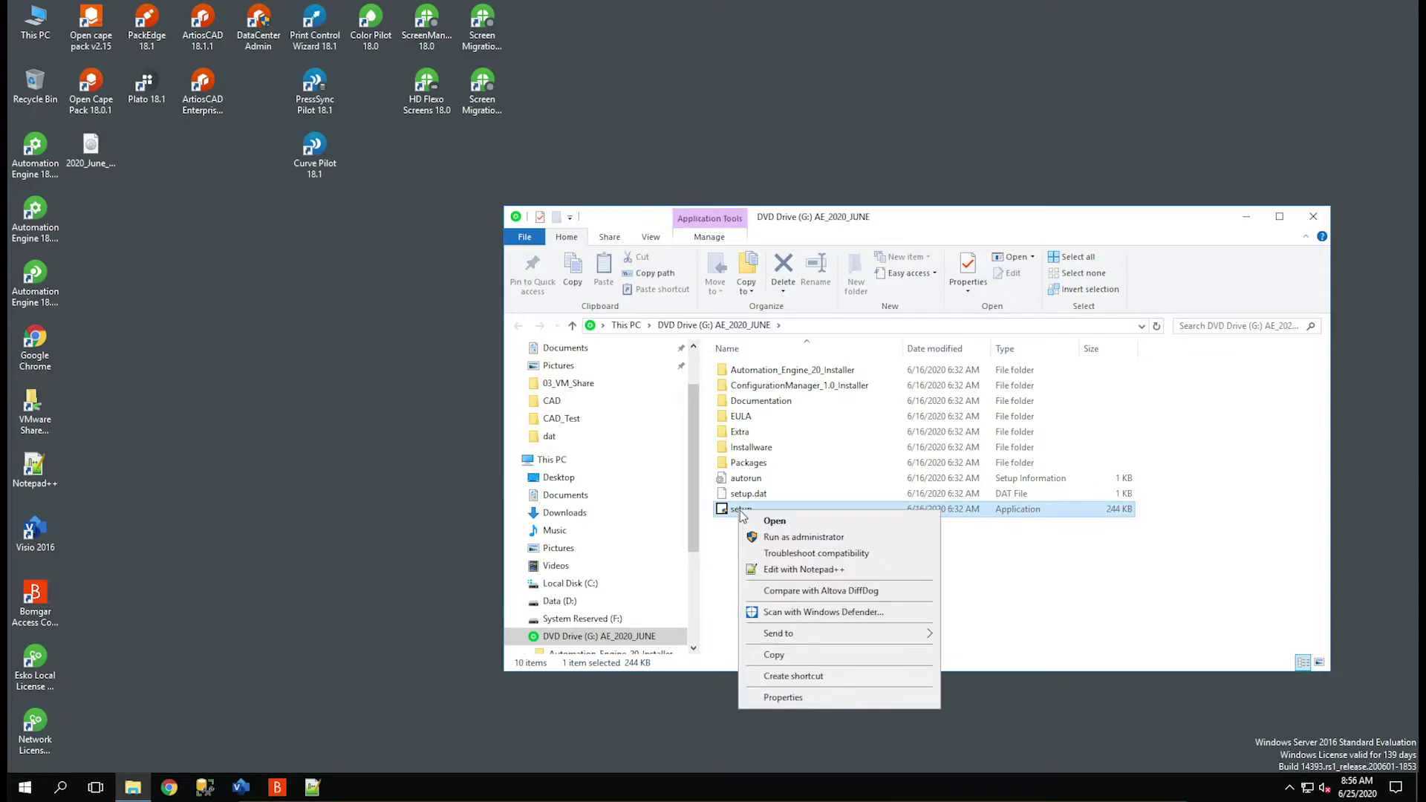
left_click(789, 540)
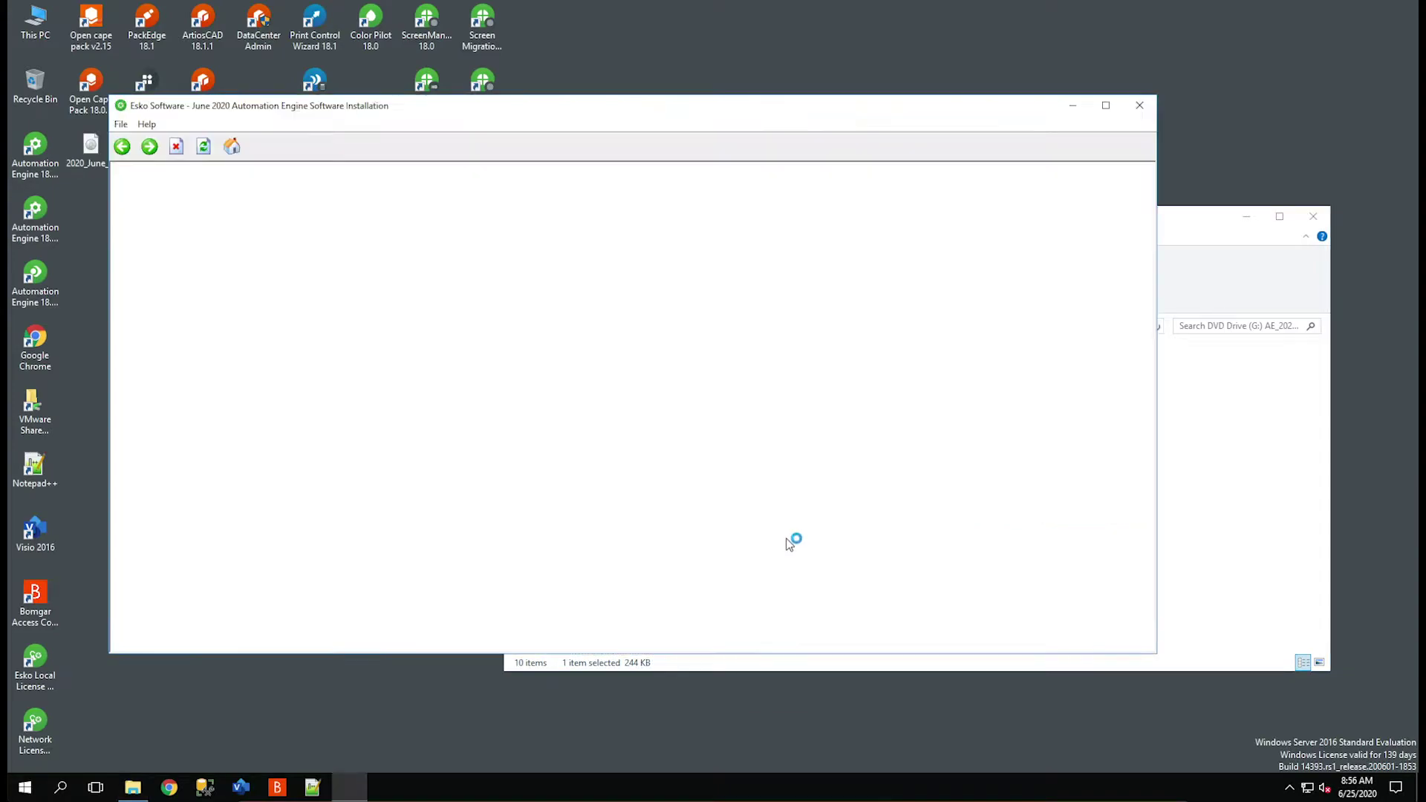
Step: Maximize the installer window, choose English as its language and go to the software installation options
left_click(1114, 111)
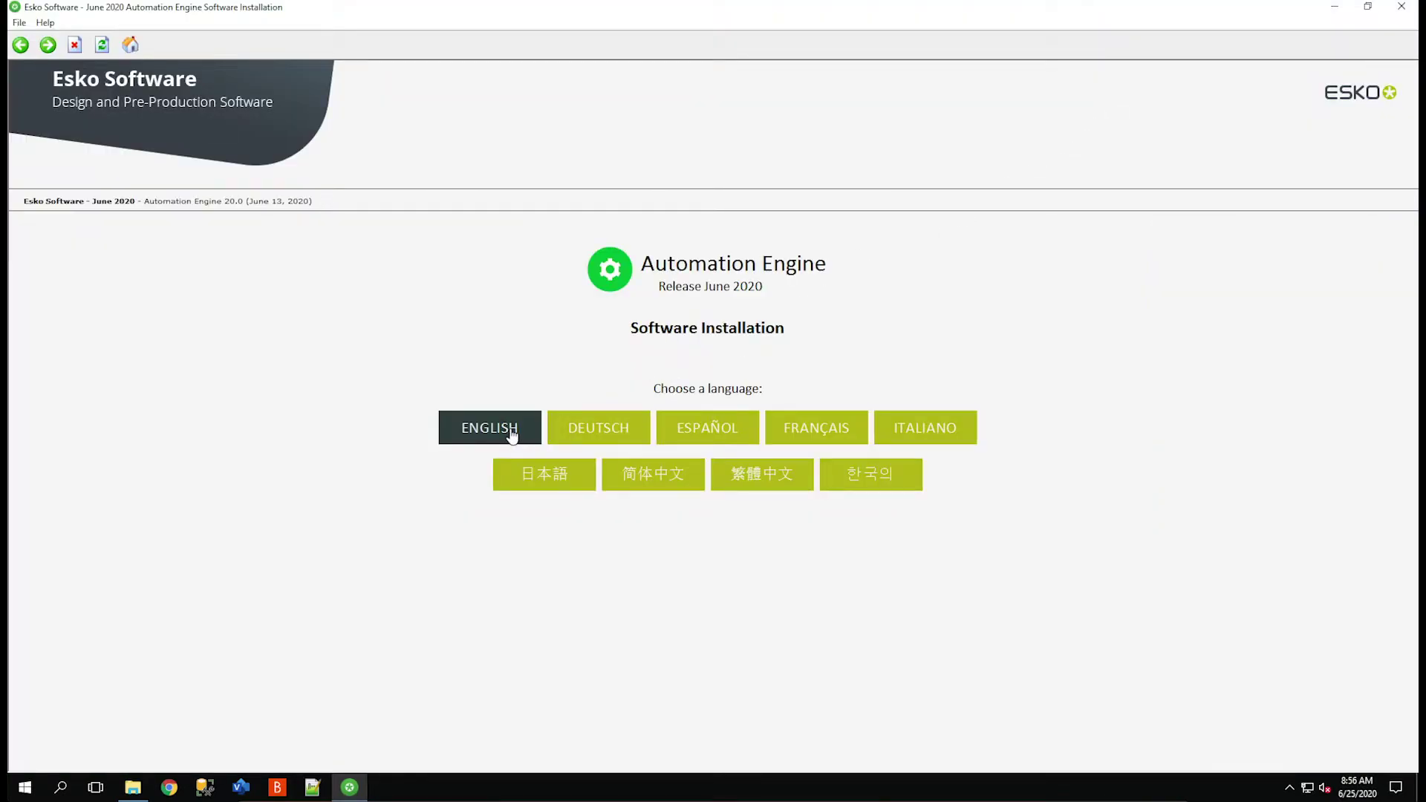
left_click(512, 435)
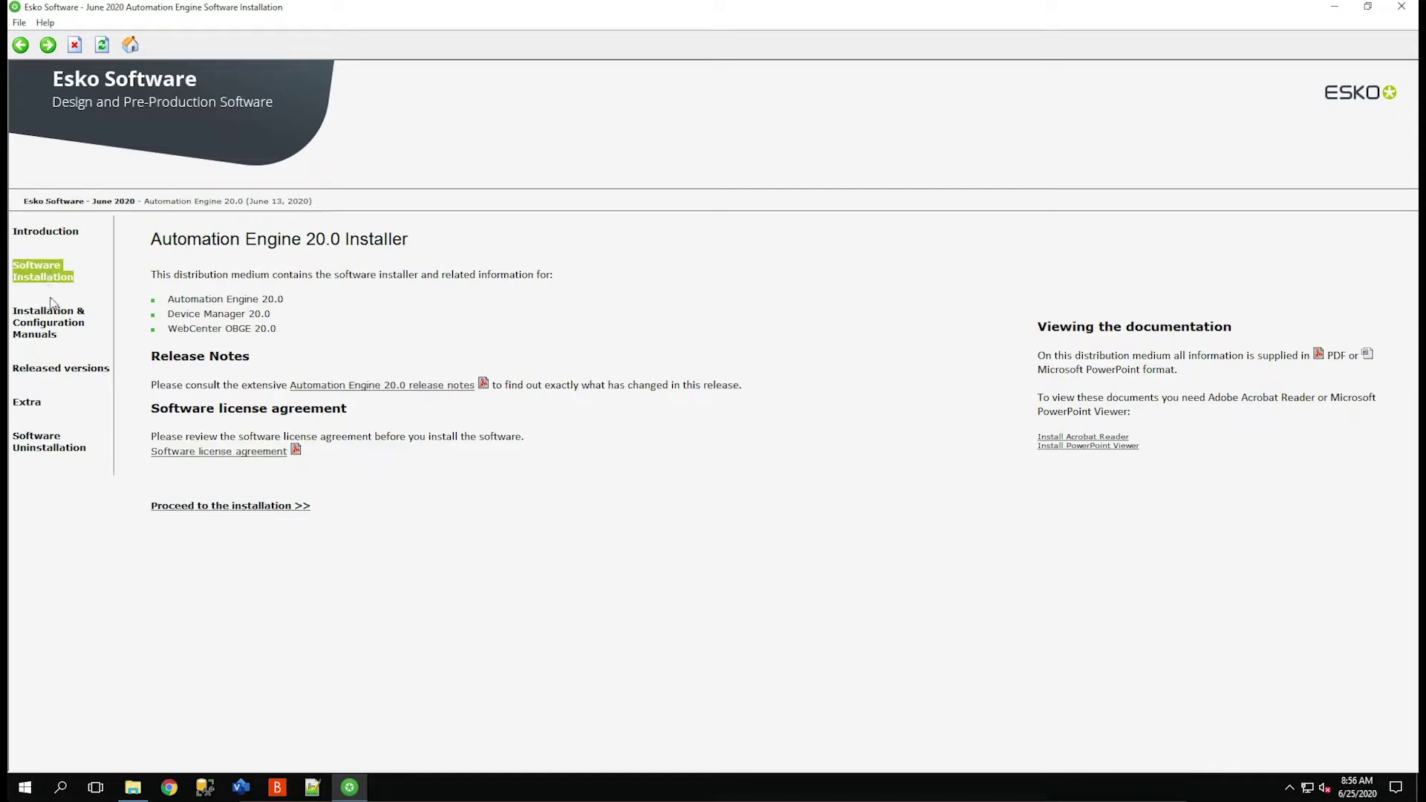
left_click(35, 275)
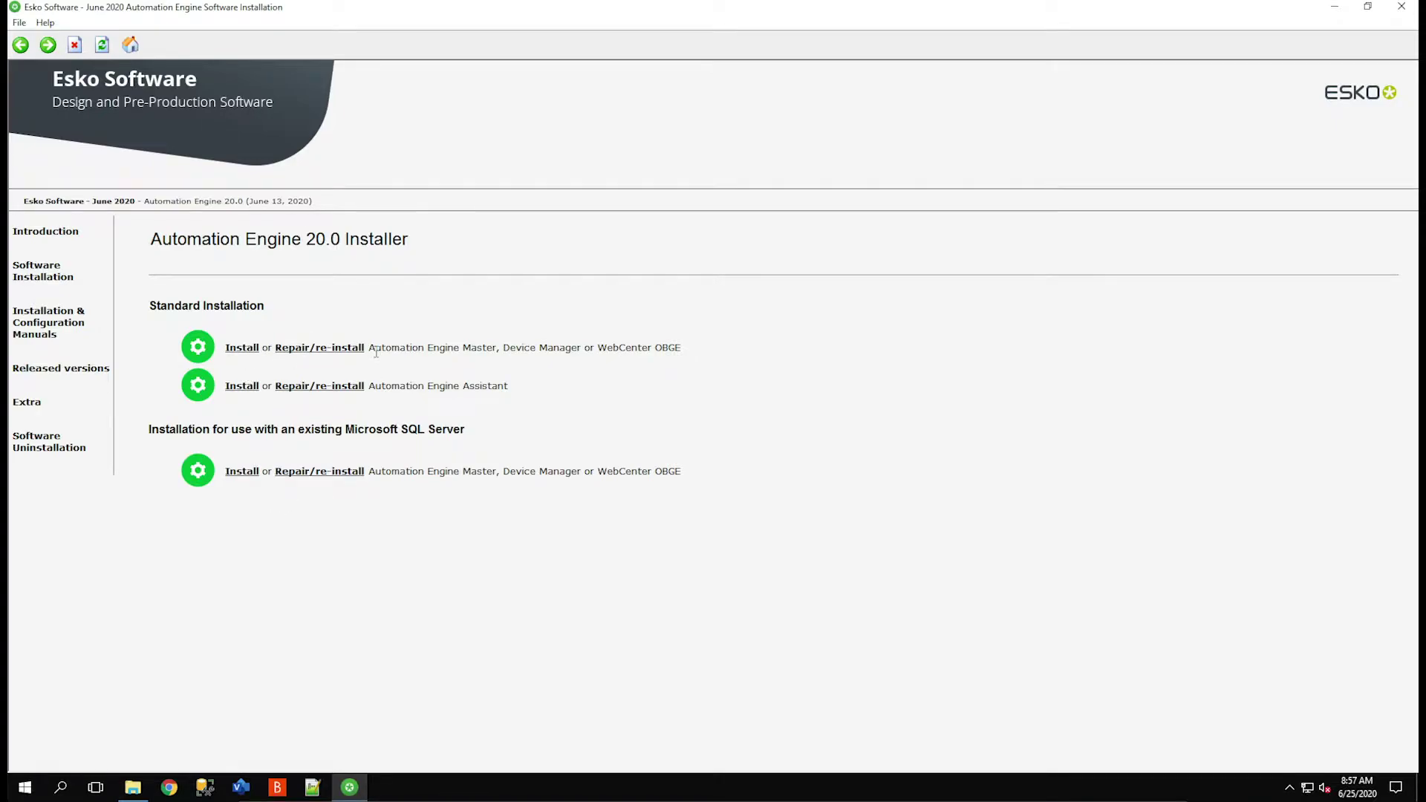
Step: Examine the standard installation options, highlighting Automation Engine Master and WebCenter OBGE
left_click_drag(370, 352, 495, 354)
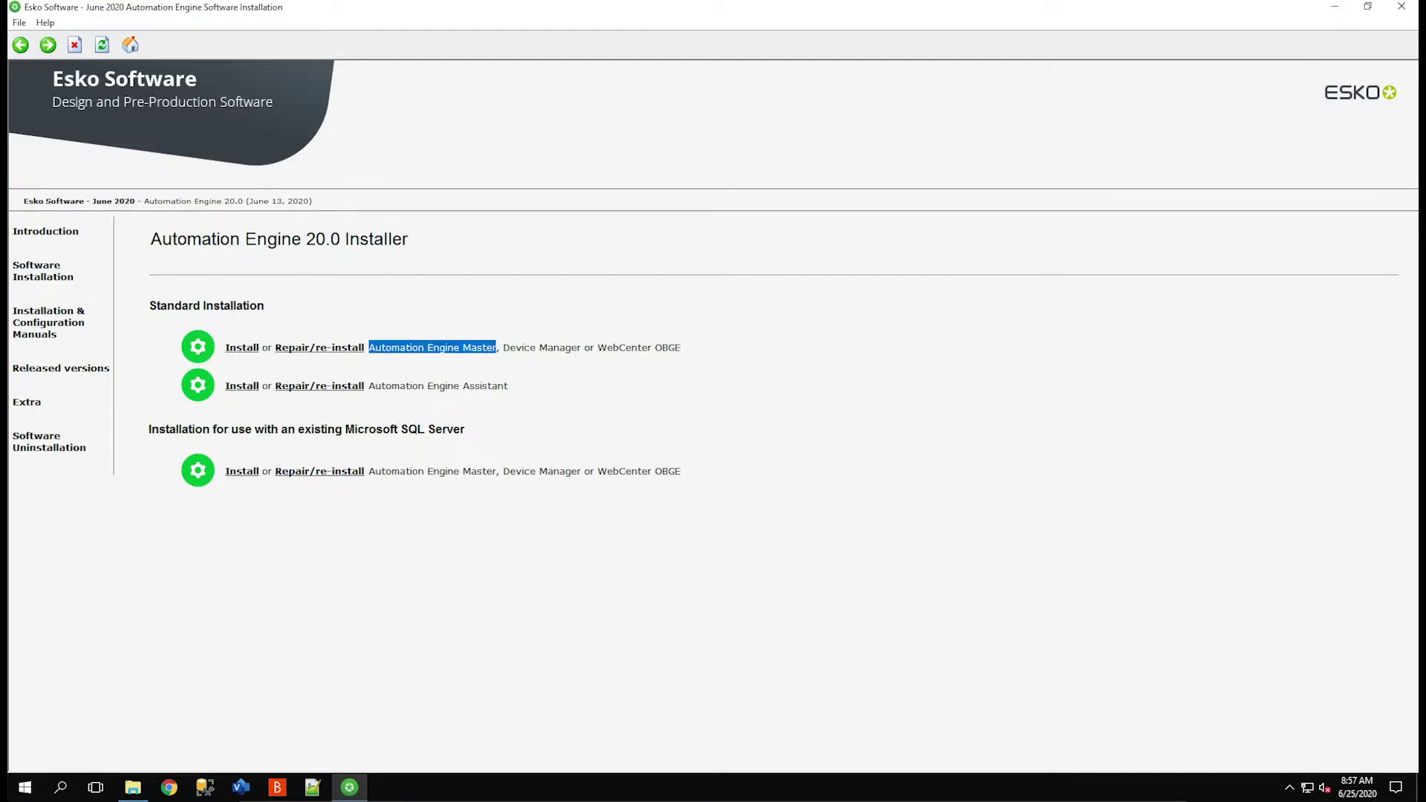
left_click_drag(619, 344, 688, 349)
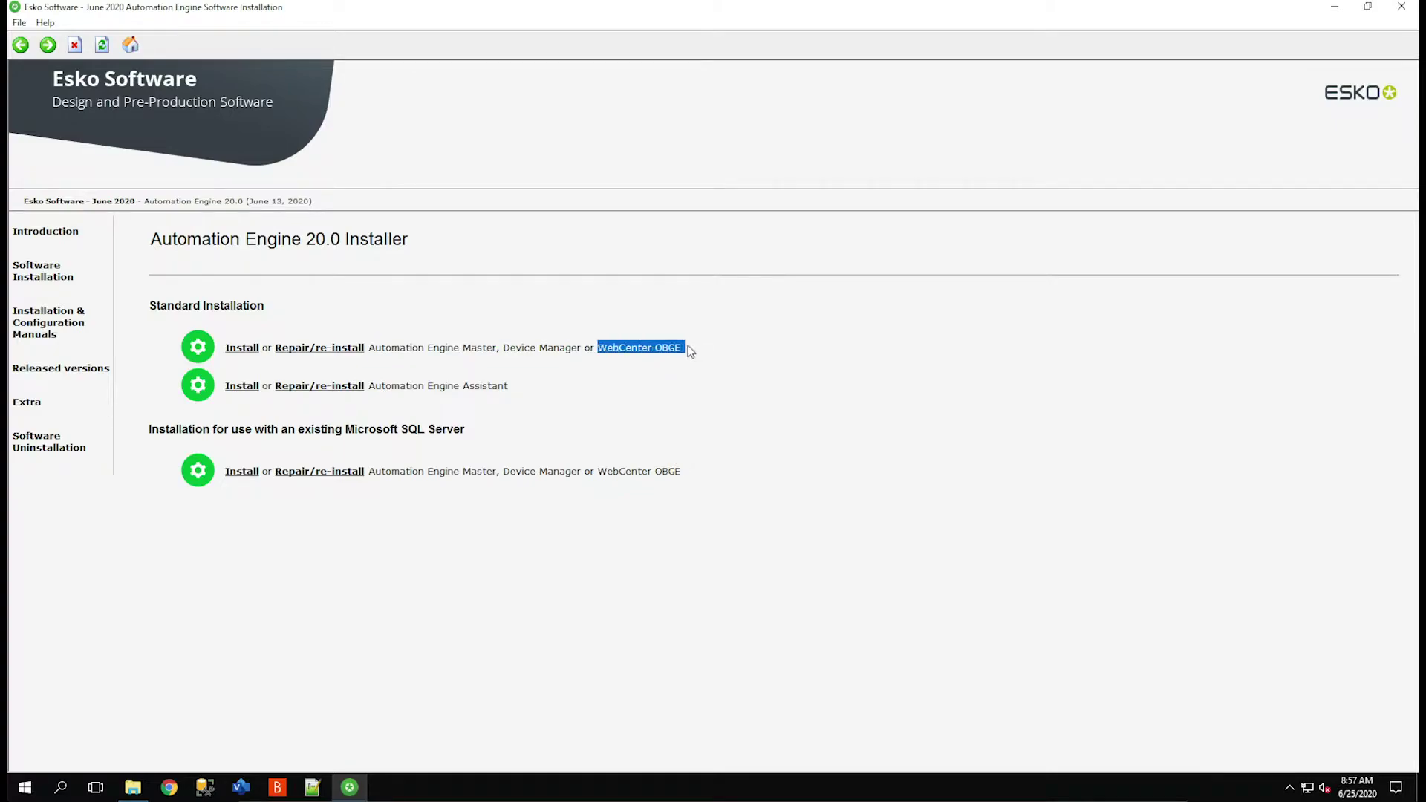
left_click_drag(428, 387, 318, 327)
left_click(317, 326)
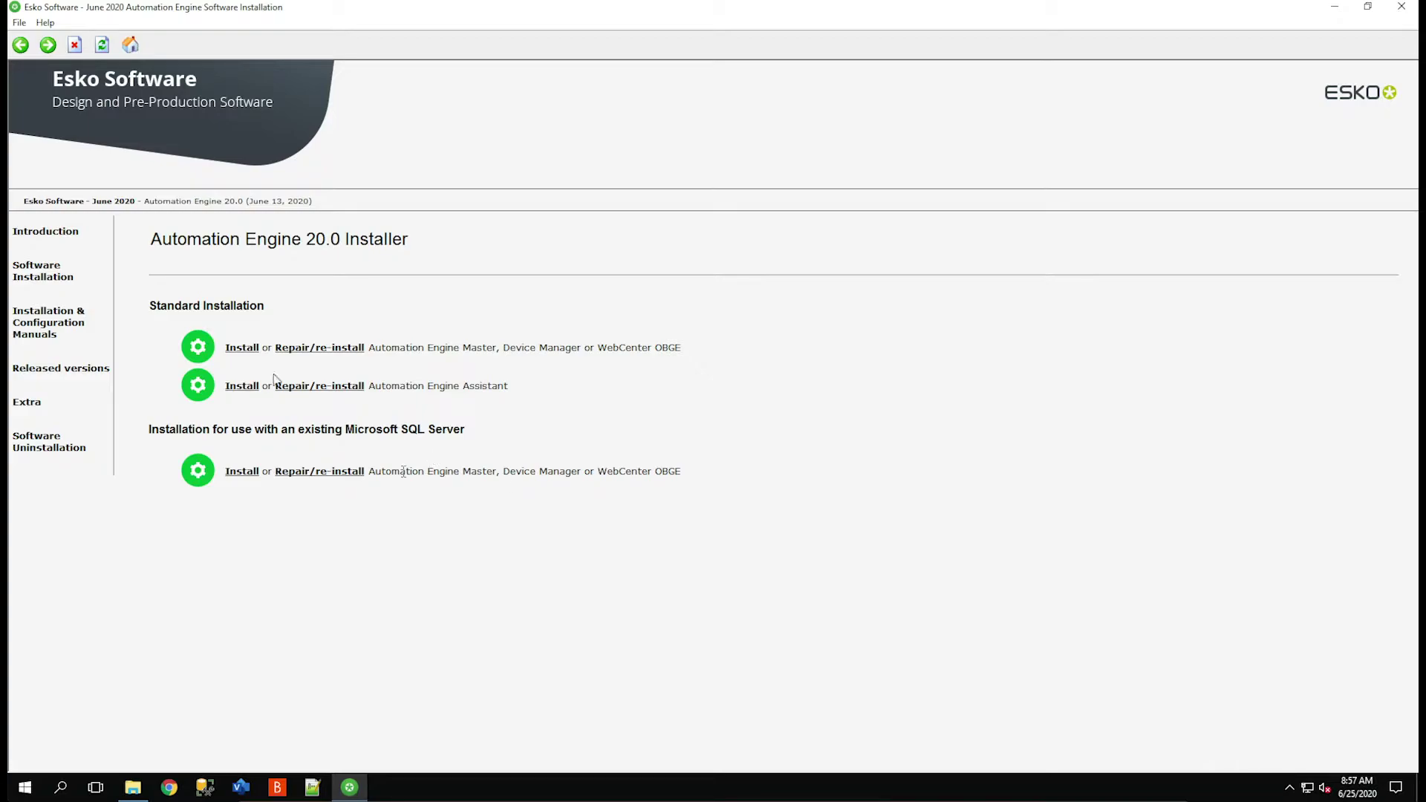
Step: Choose the standard installation of Automation Engine Master and run the System Readiness Check, exiting it when it finishes
left_click(242, 348)
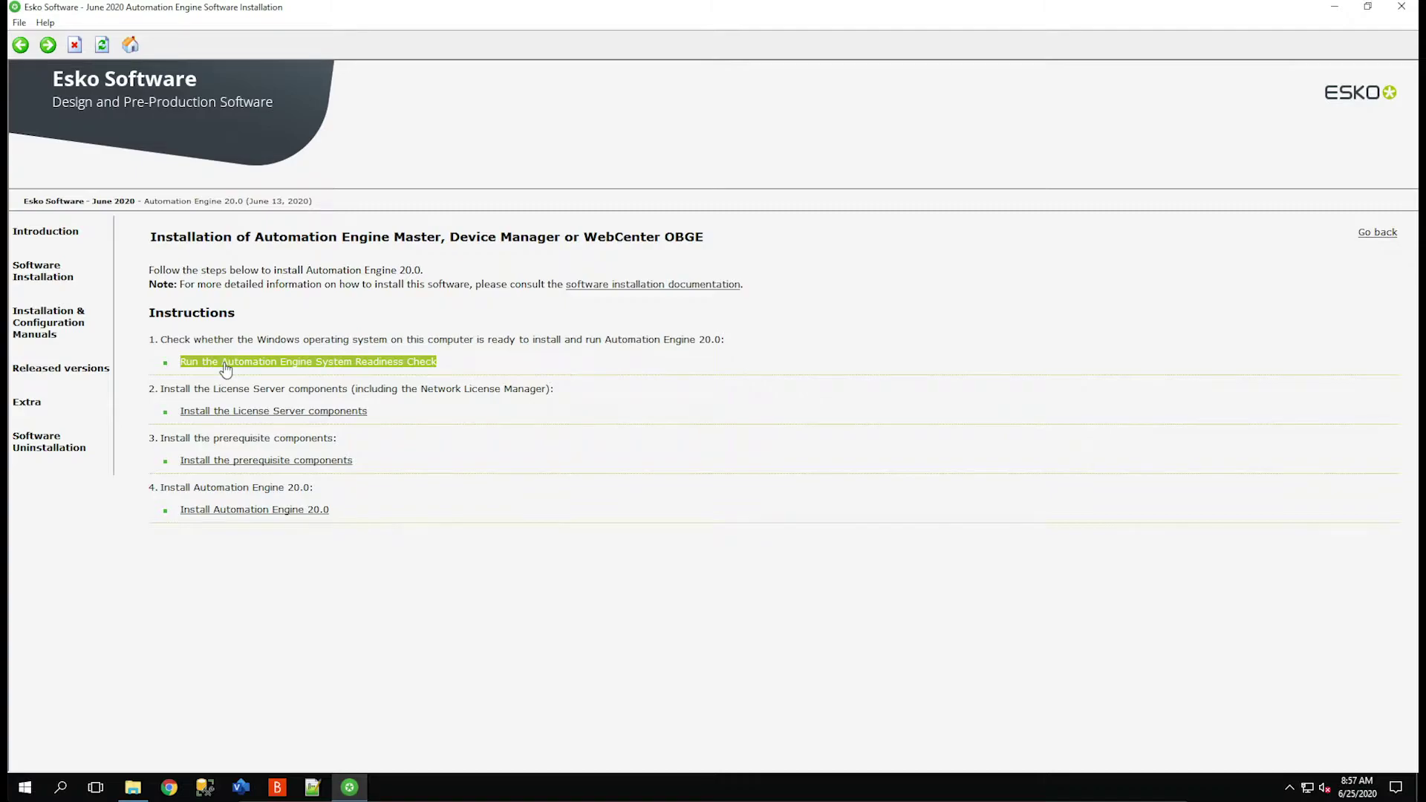
left_click(226, 364)
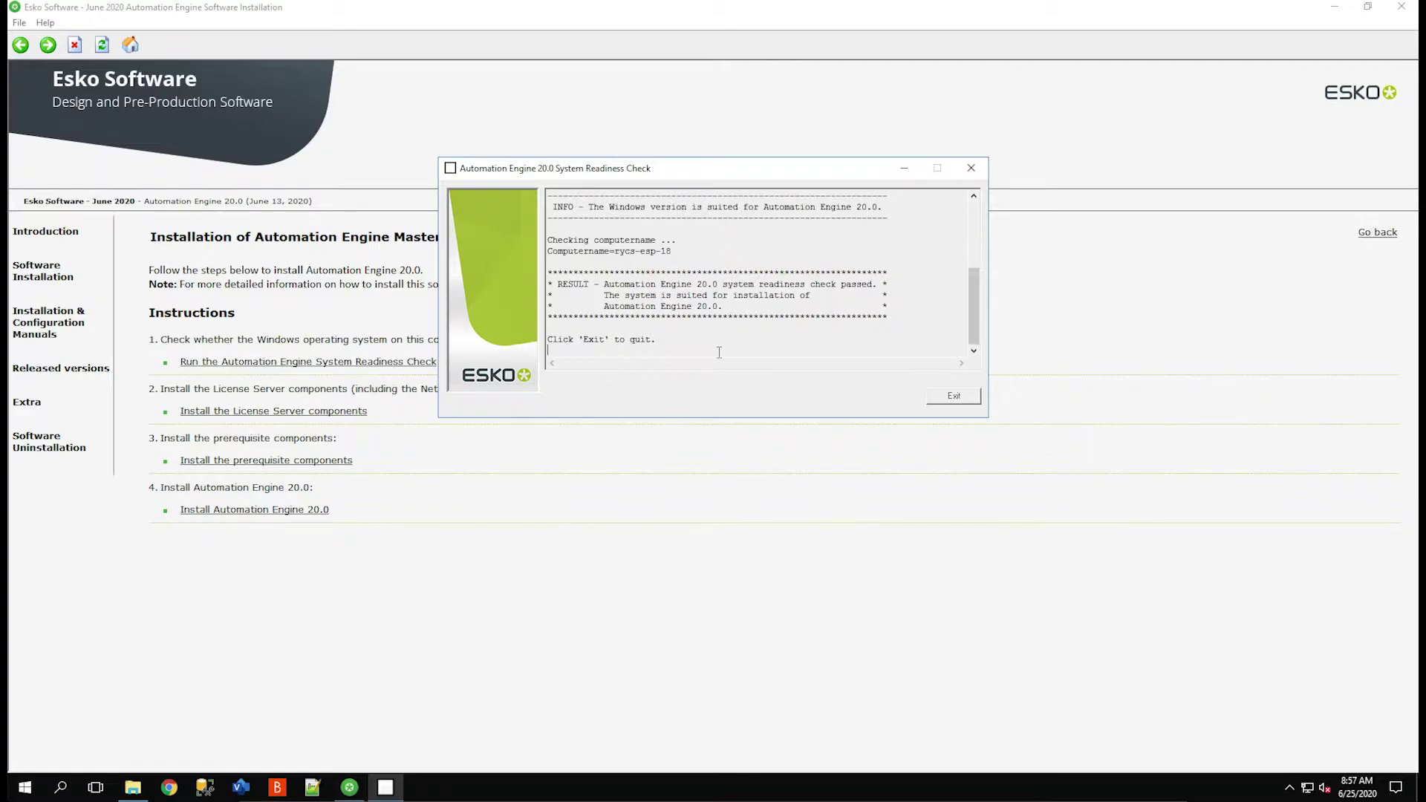
mouse_move(975, 312)
left_mouse_down()
mouse_move(978, 232)
mouse_move(981, 339)
left_mouse_up()
left_click(953, 395)
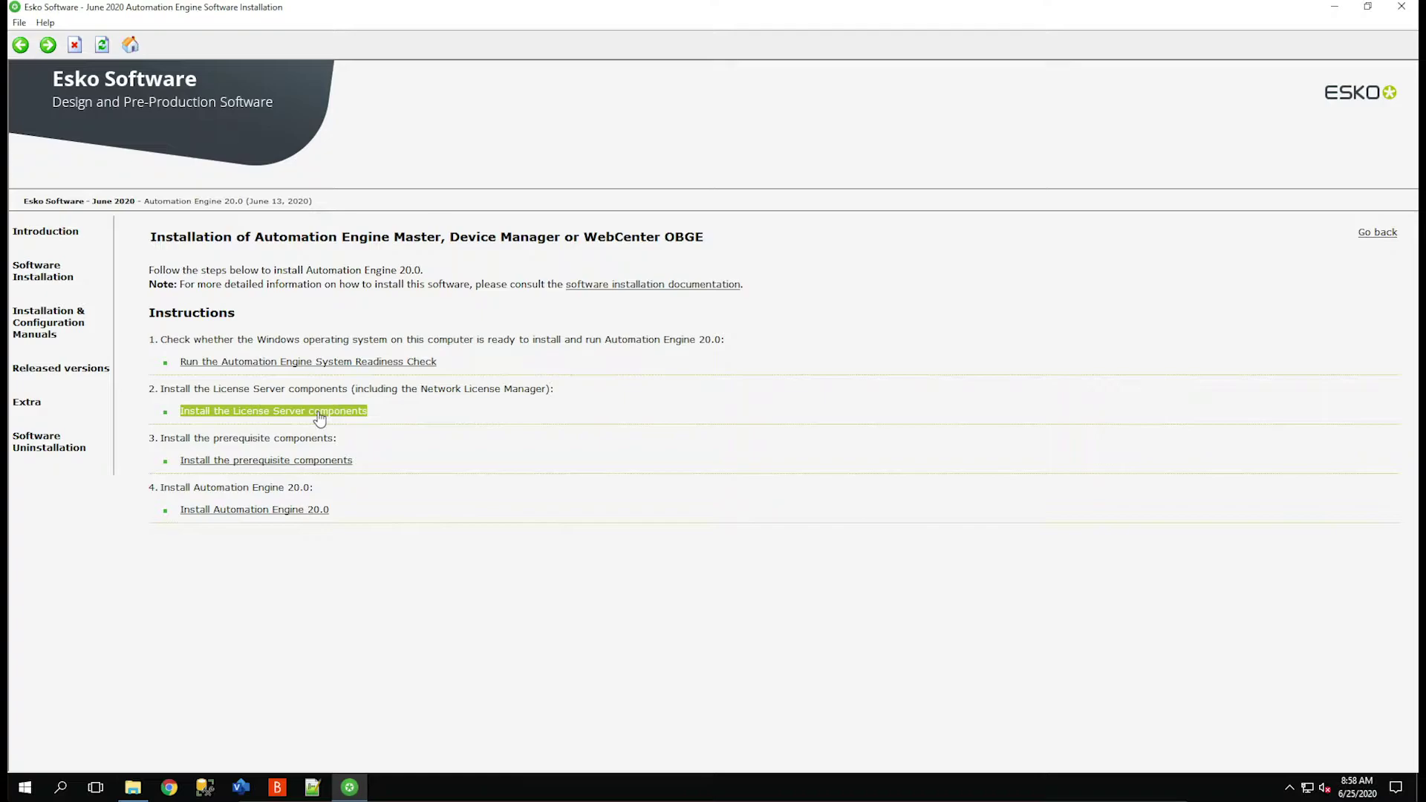
Step: Update the Network License Manager component to 20.0.0, agreeing to stop the License Server and Esko Server services
left_click(319, 415)
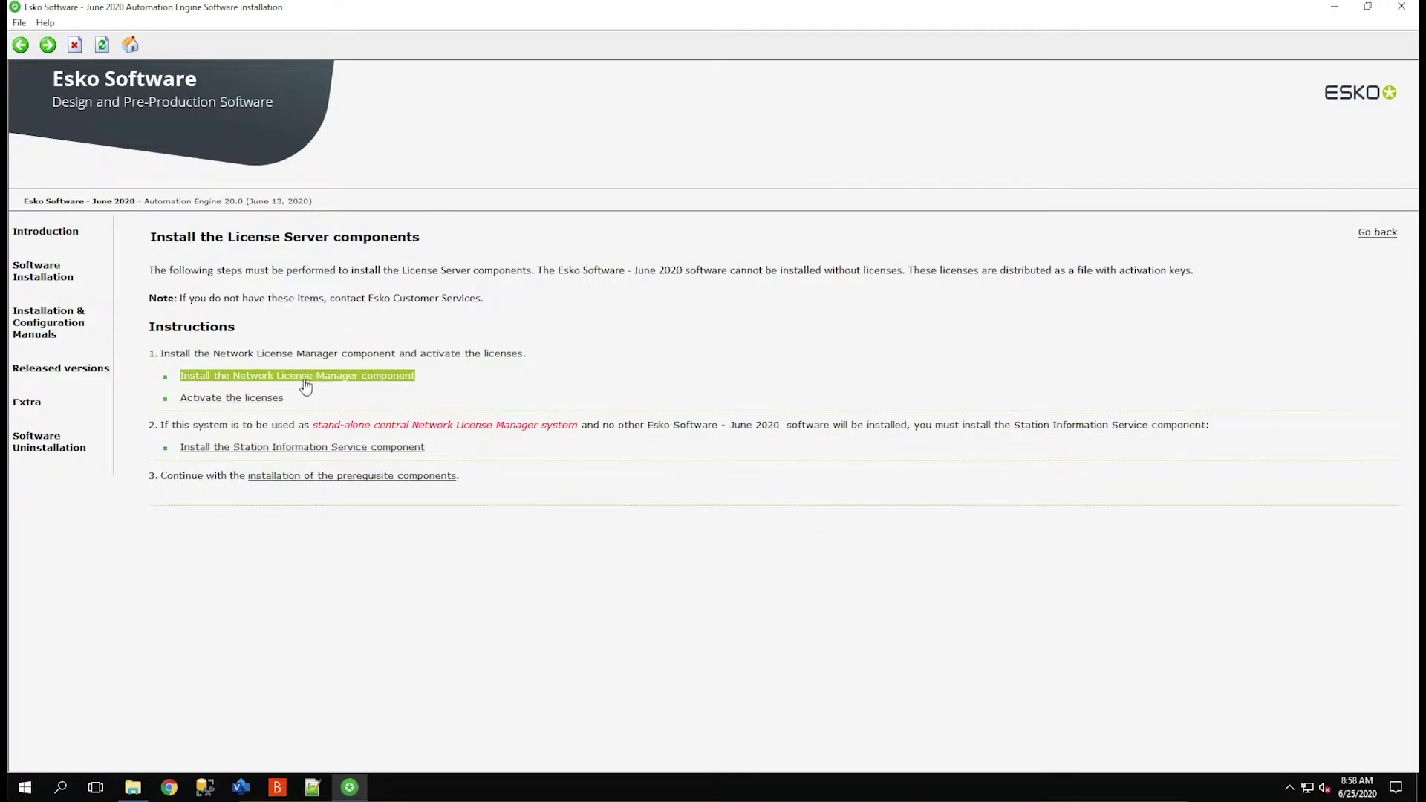
left_click(382, 377)
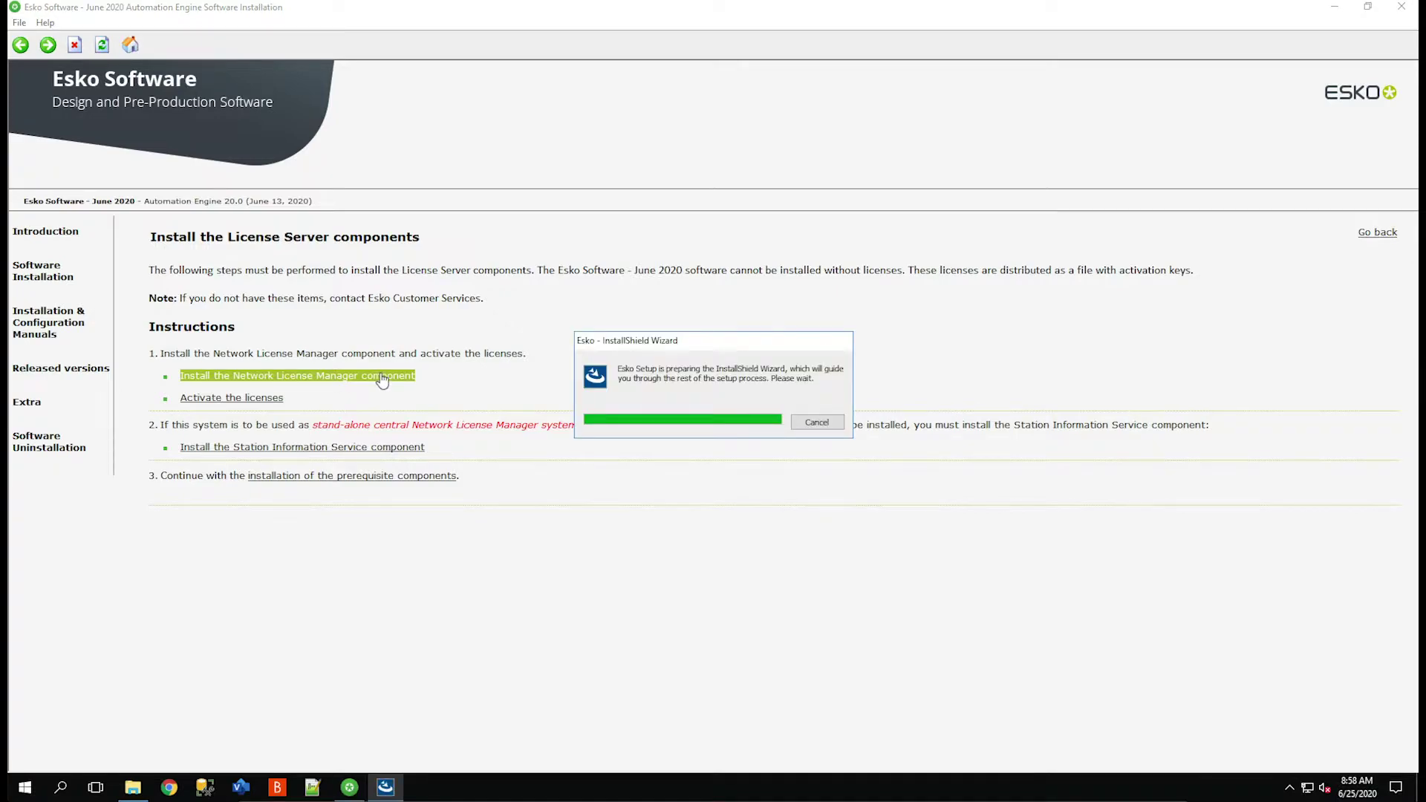
left_click(805, 528)
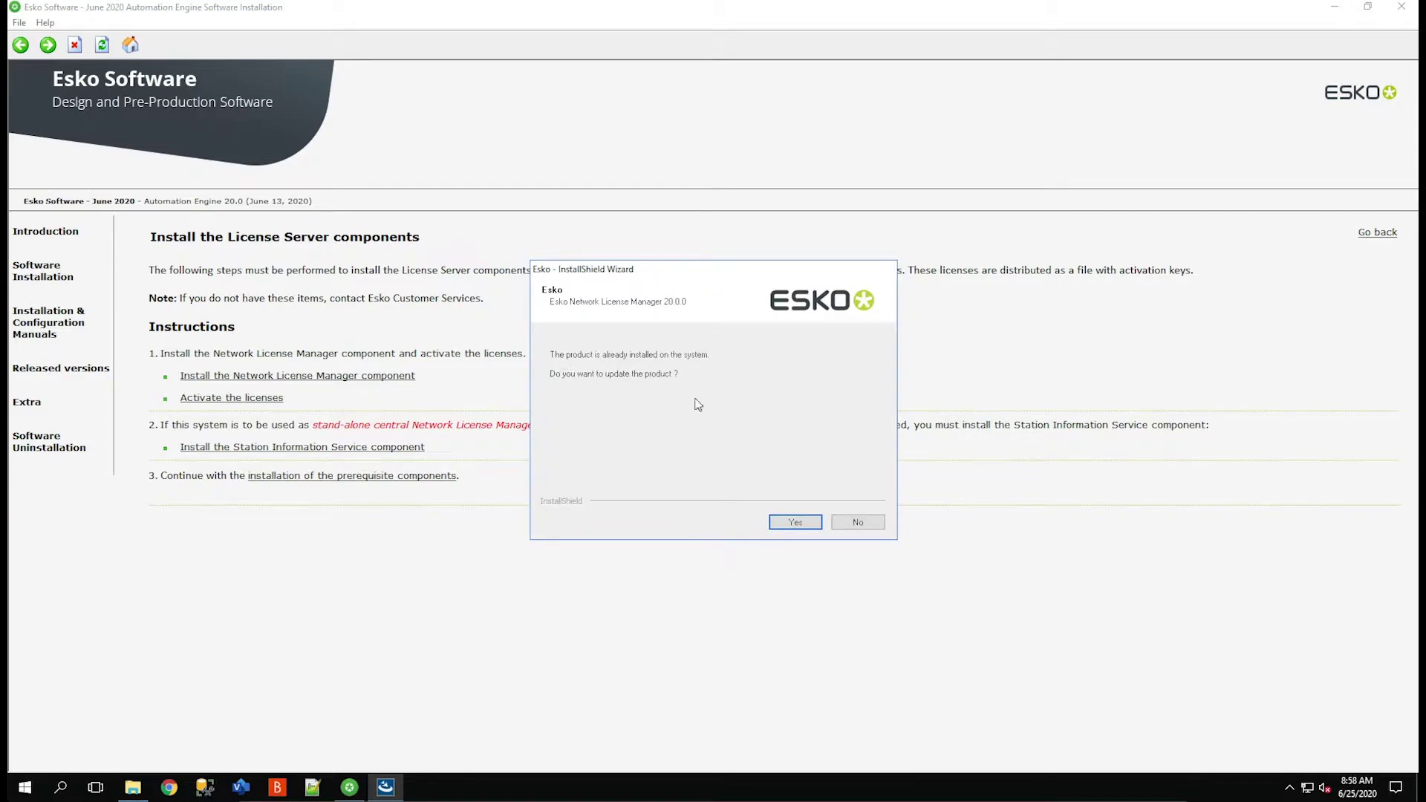
left_click(791, 523)
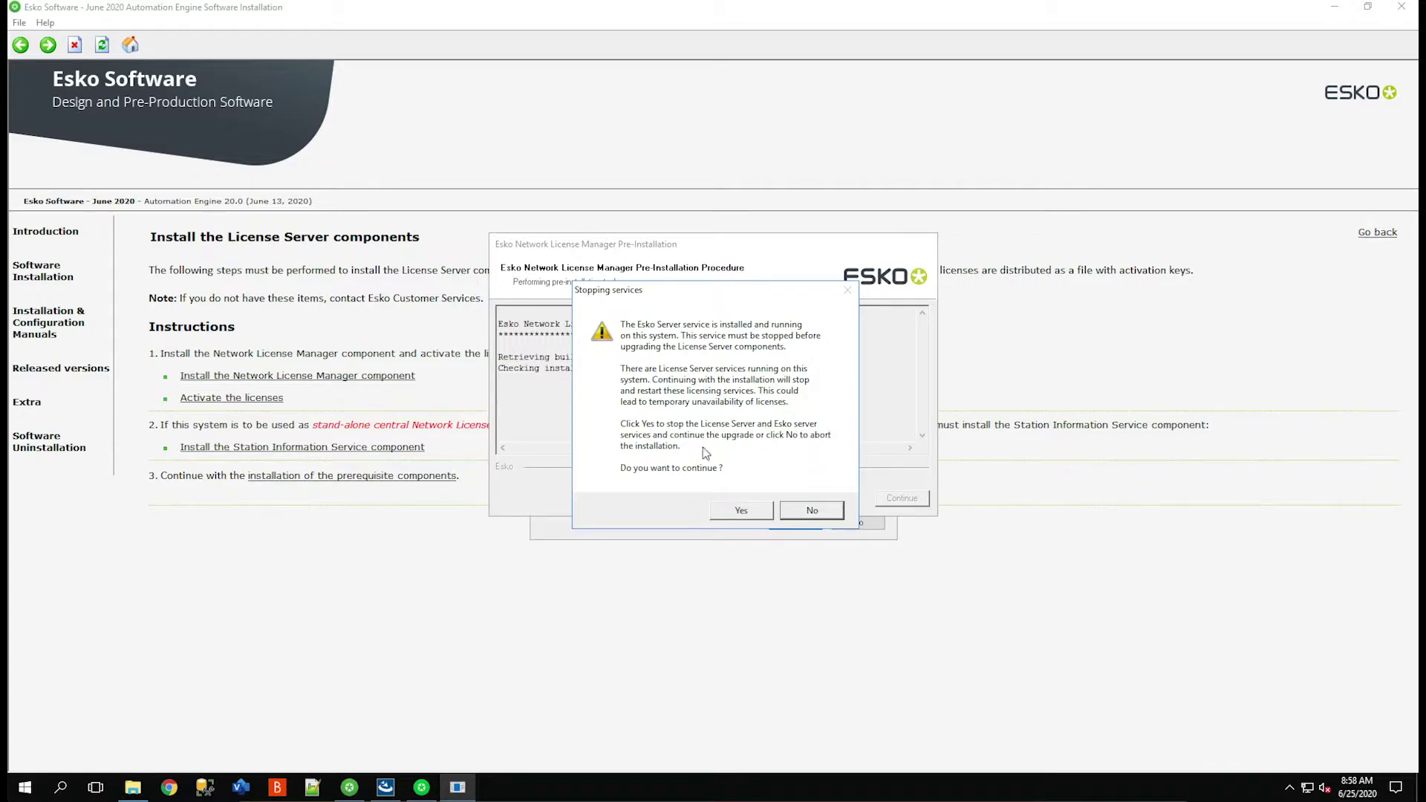
left_click(742, 511)
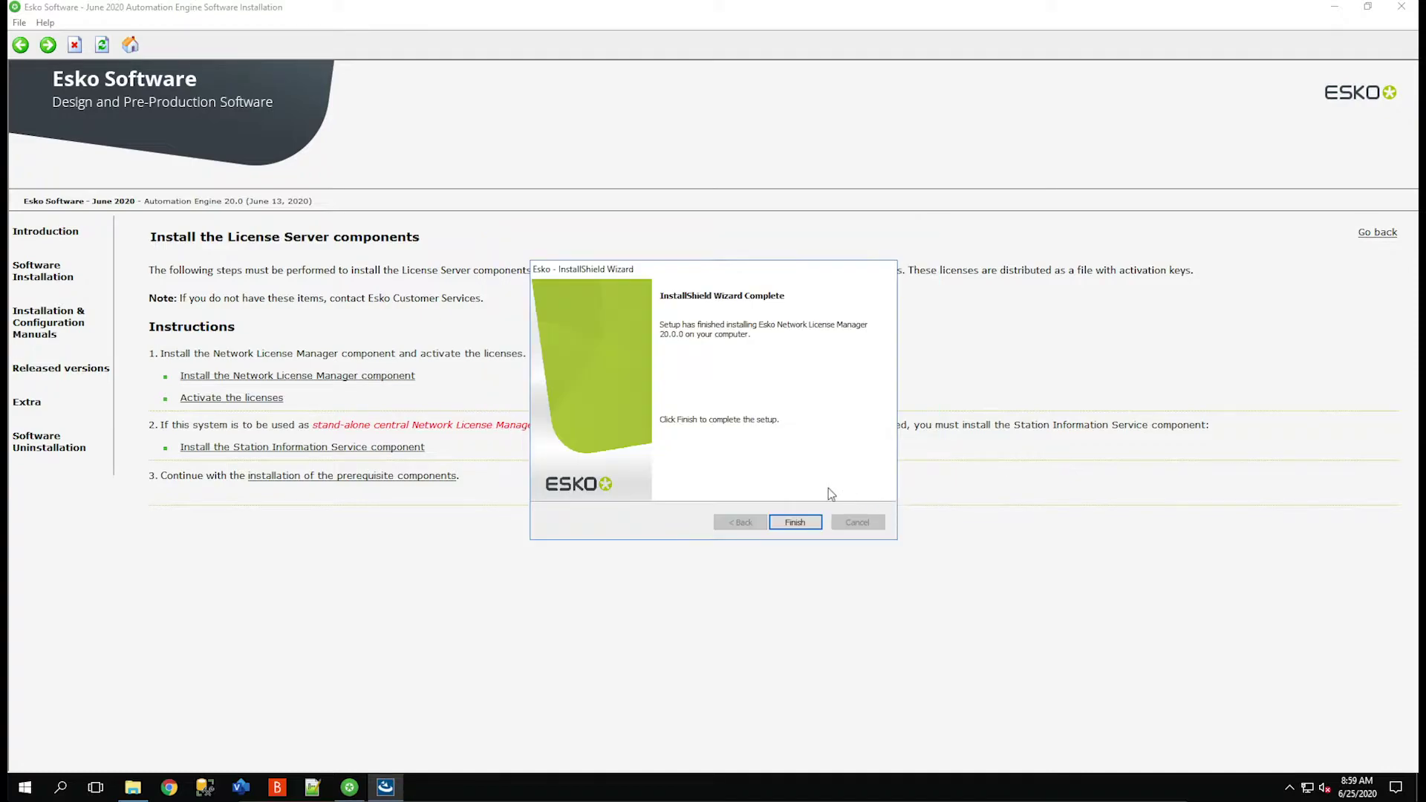
left_click(799, 522)
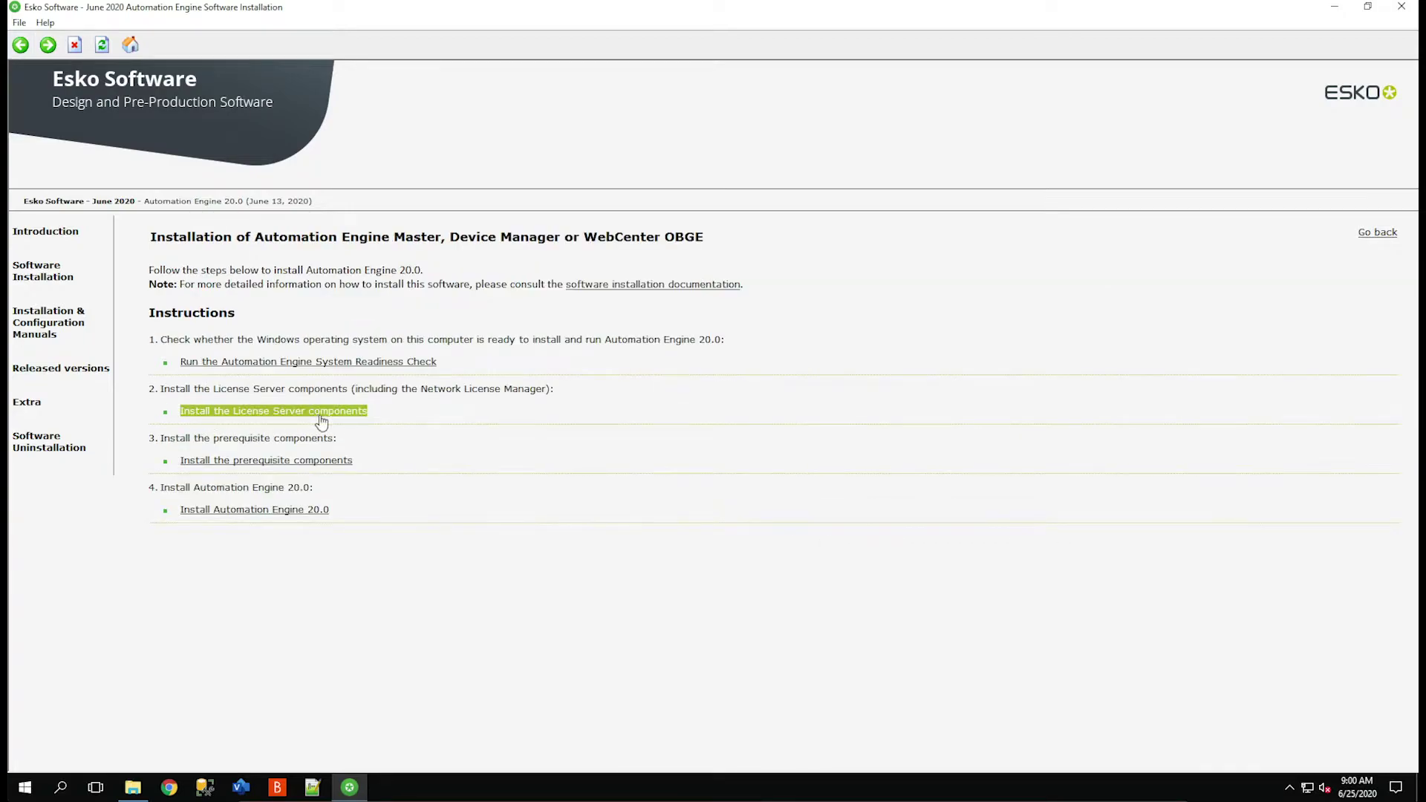
Step: Start installing the prerequisite components and install the CAD-X Standard Edition component into D:\Esko\Artios, exiting its installer when done
left_click(250, 464)
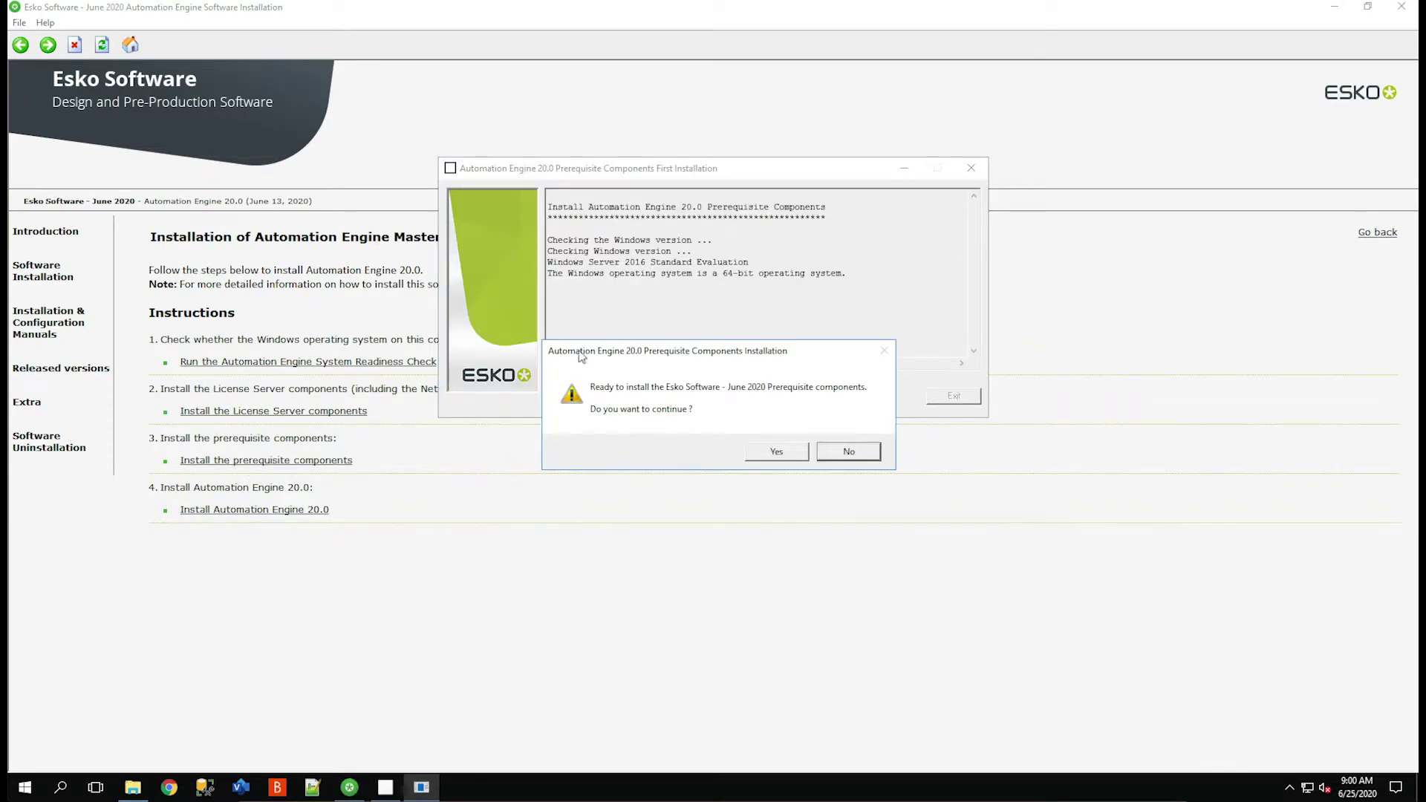
left_click(777, 452)
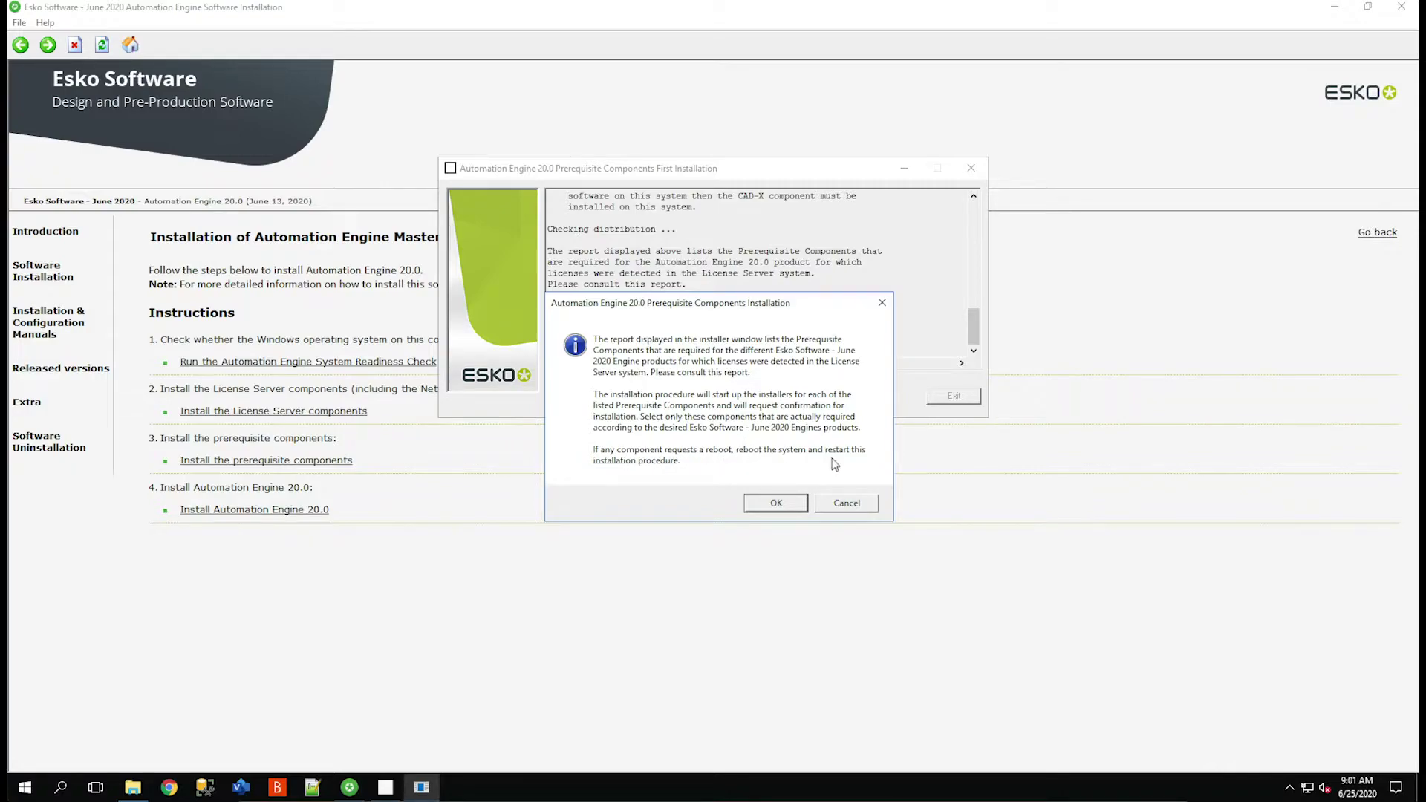
left_click(781, 505)
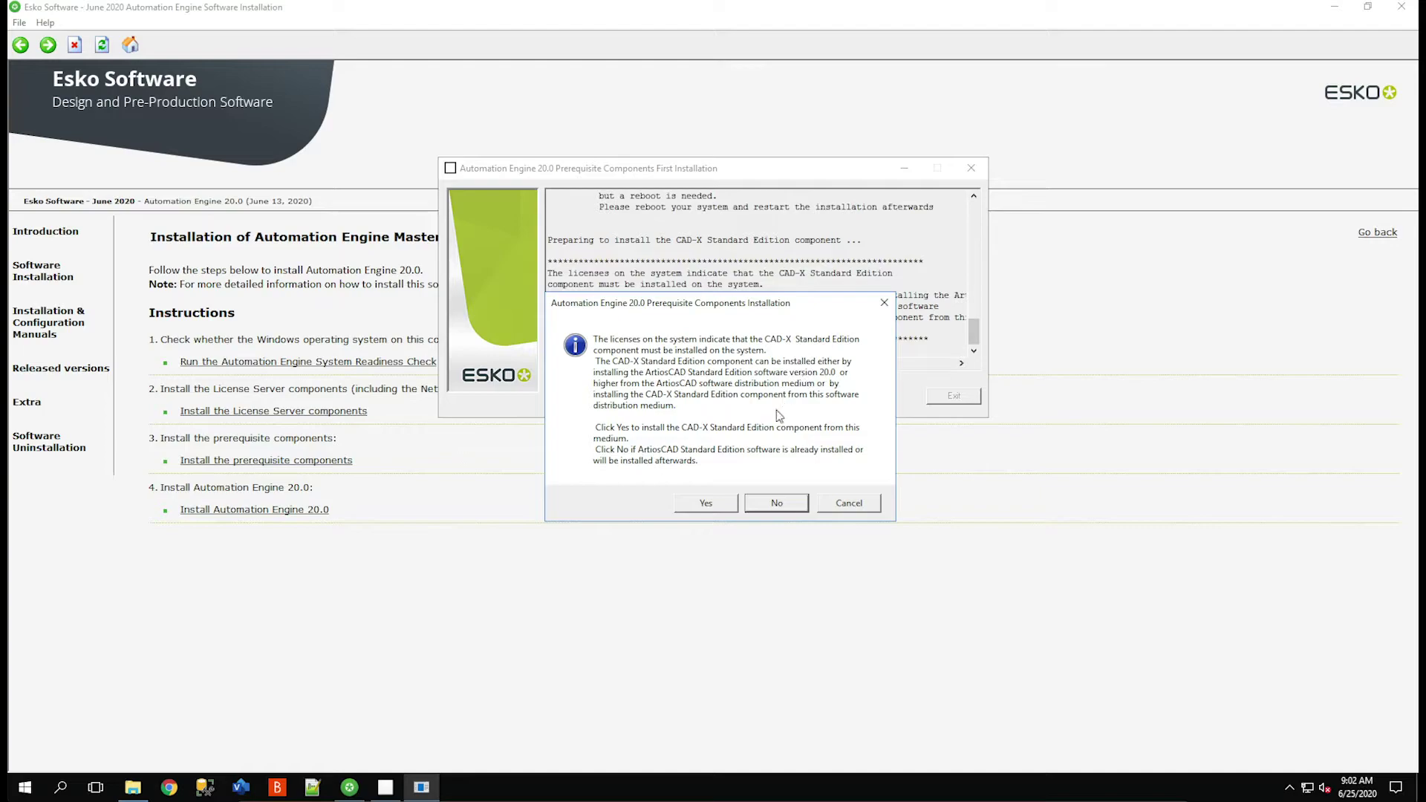
left_click(704, 504)
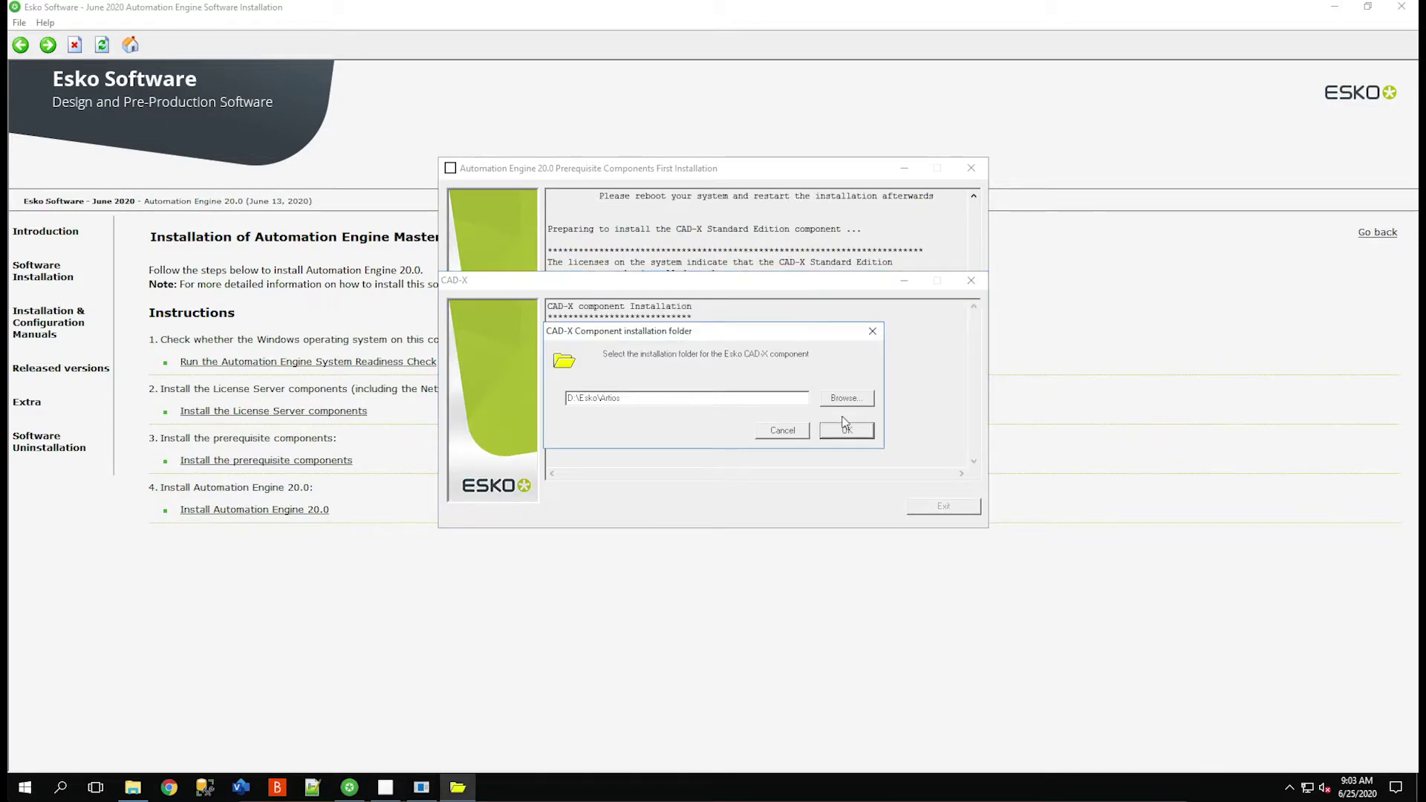
left_click(858, 434)
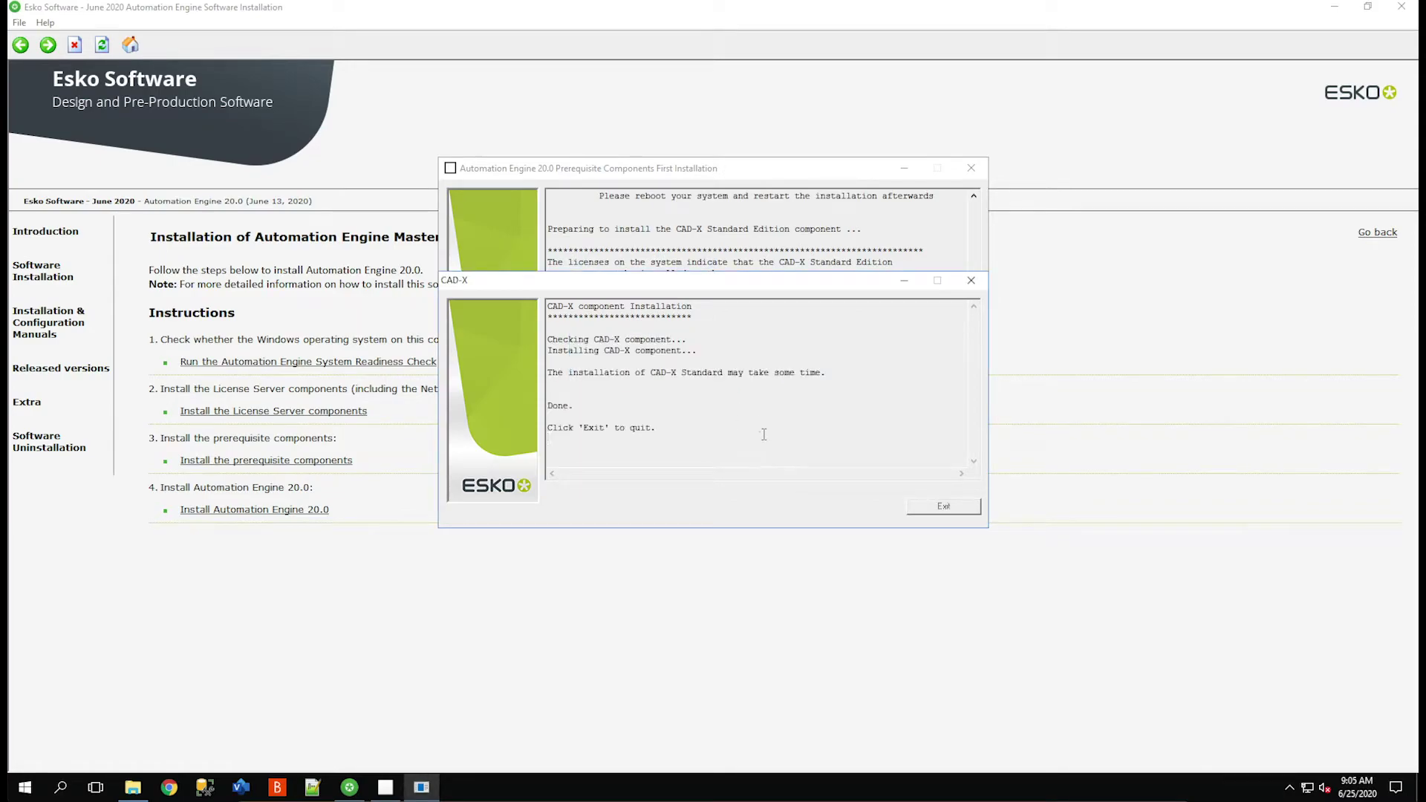
left_click(956, 509)
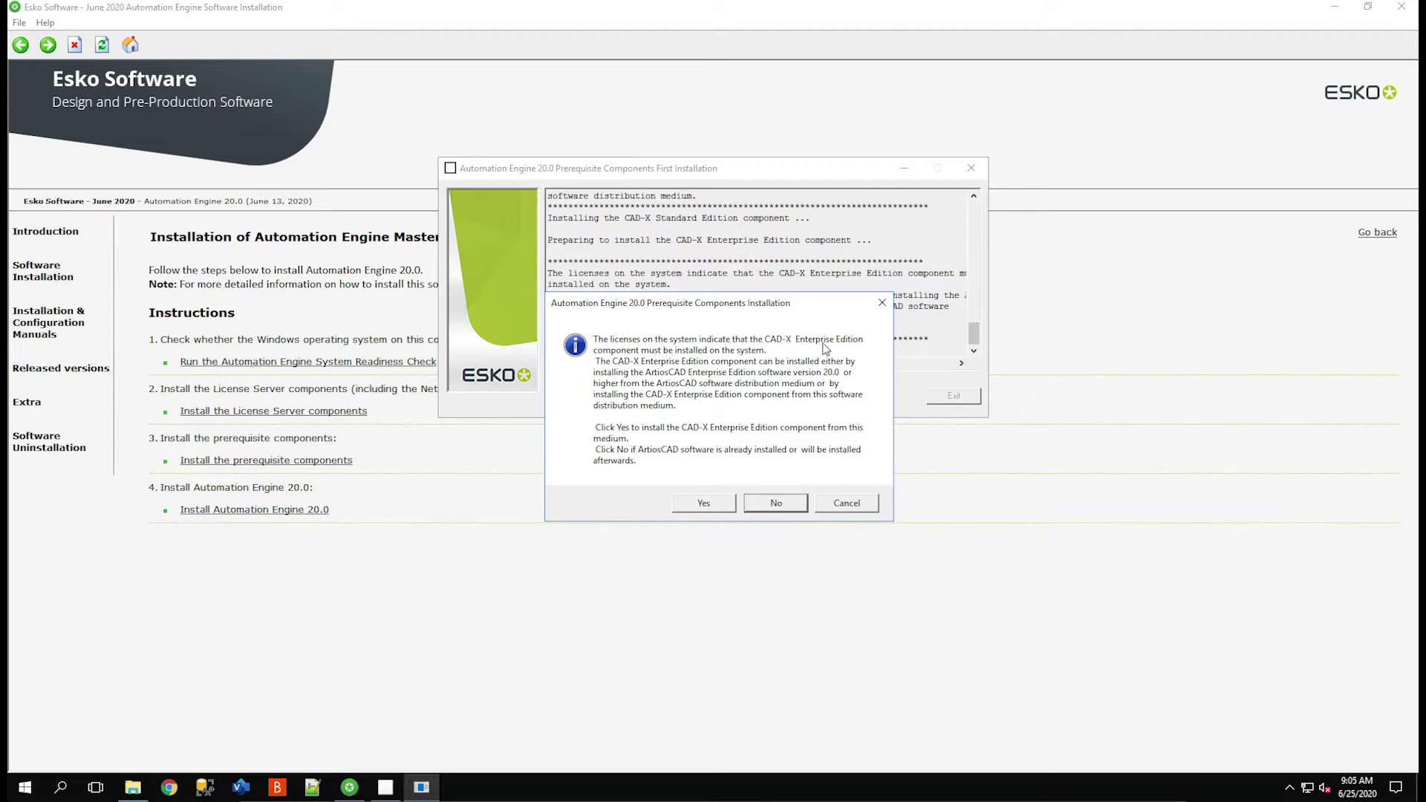
Step: Install the CAD-X Enterprise Edition component, look back through the prerequisite installation log and exit the prerequisite installer
left_click(710, 507)
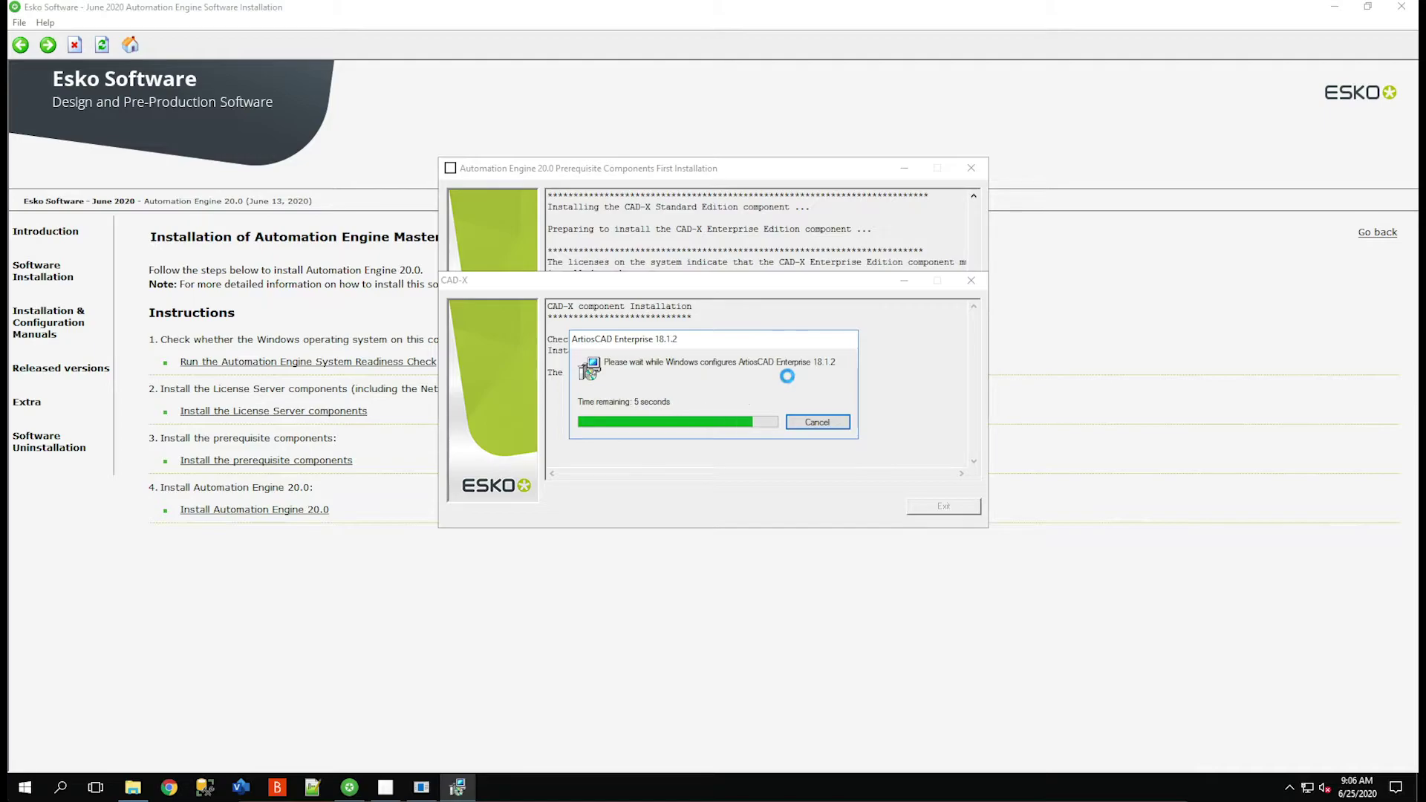
key("Return")
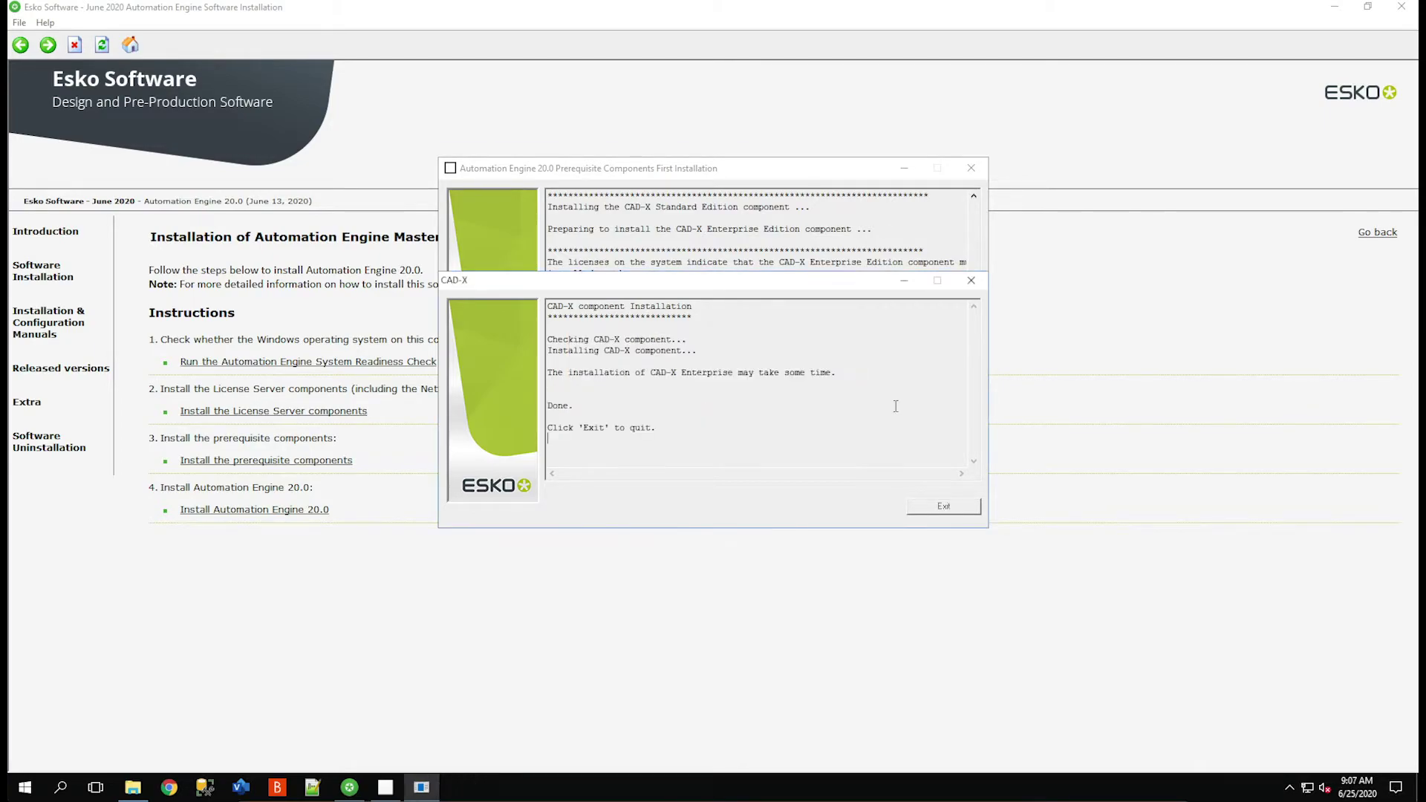
left_click(958, 505)
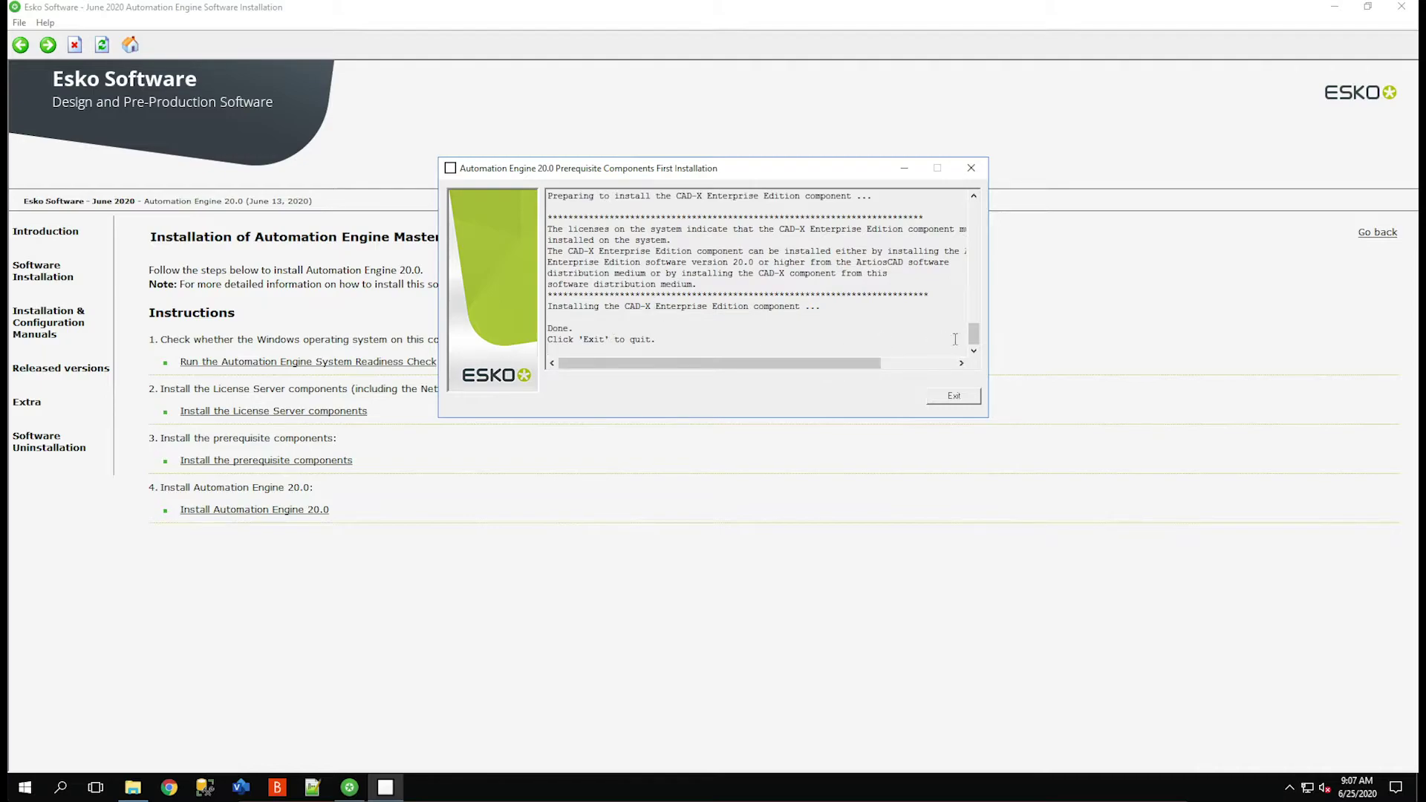
left_click_drag(973, 333, 993, 244)
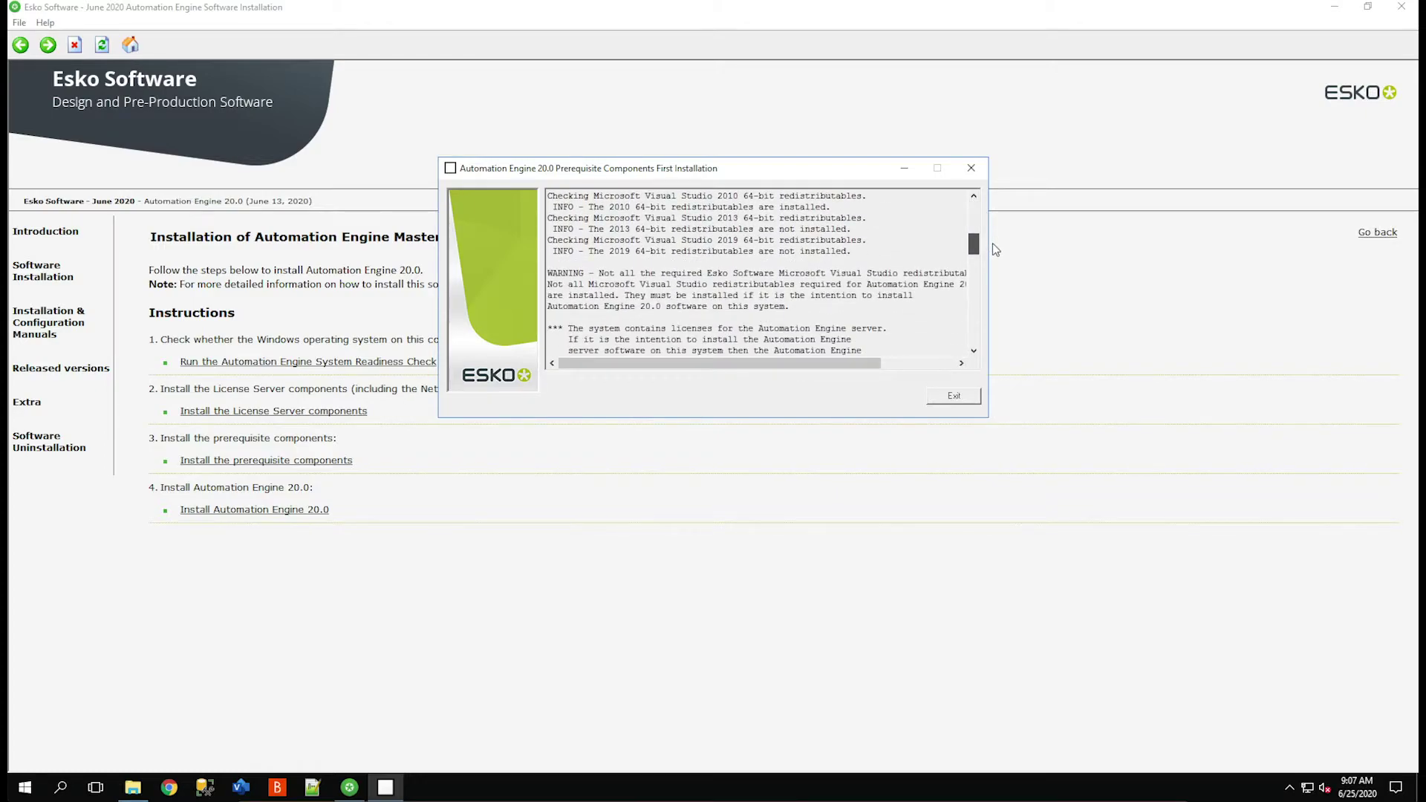
left_click_drag(992, 243, 964, 400)
left_click(954, 396)
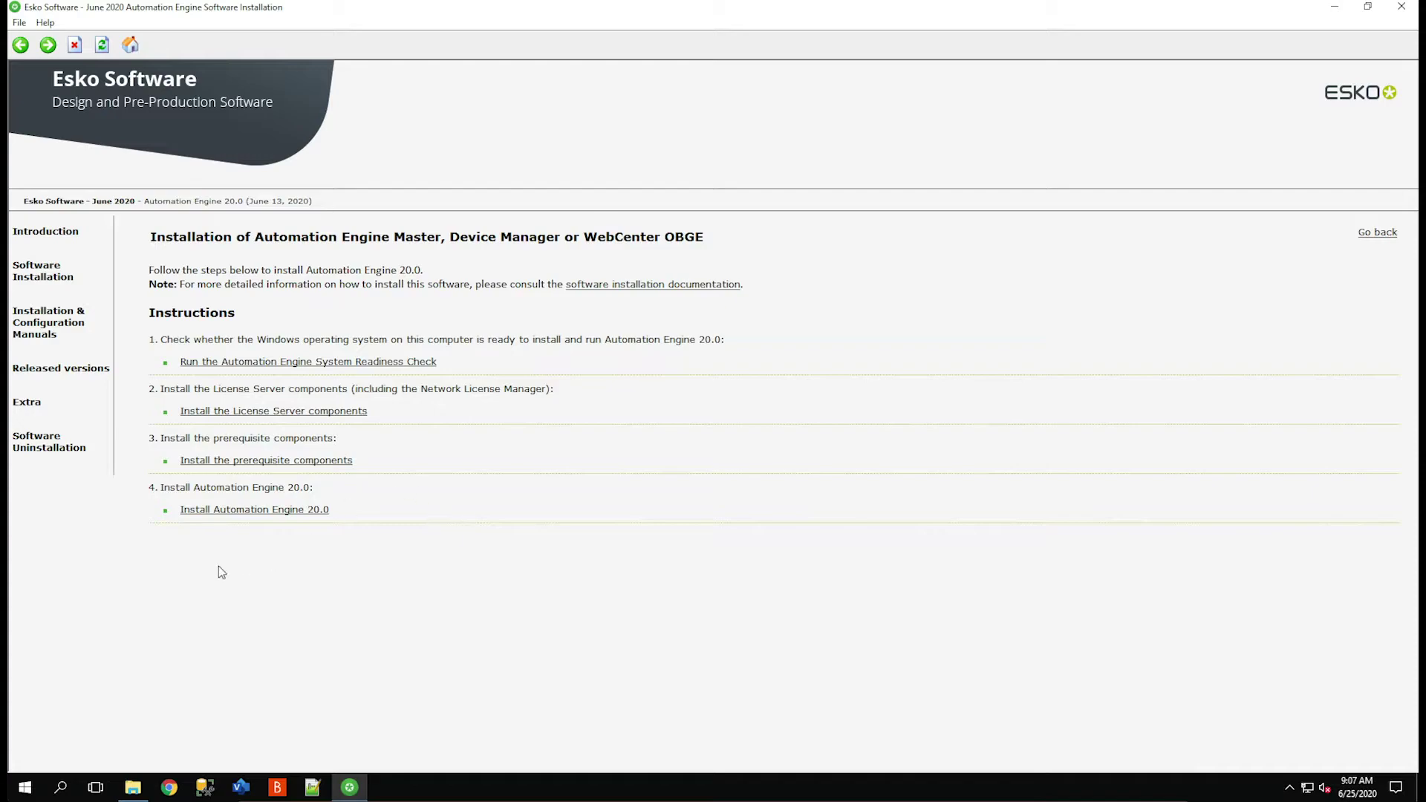
Step: Start the Automation Engine 20.0 installation wizard, run its system checks and accept the license agreement
left_click(221, 511)
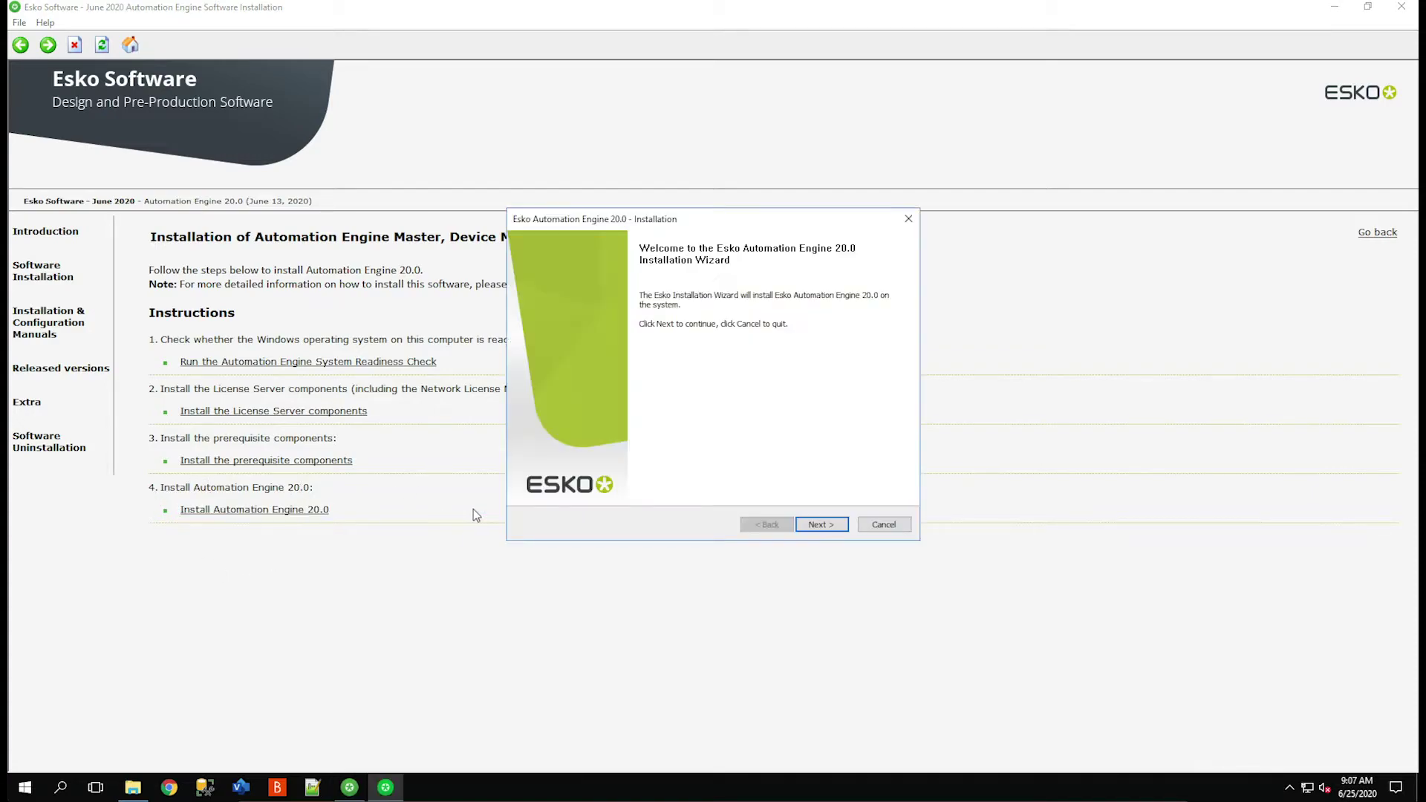
left_click(826, 527)
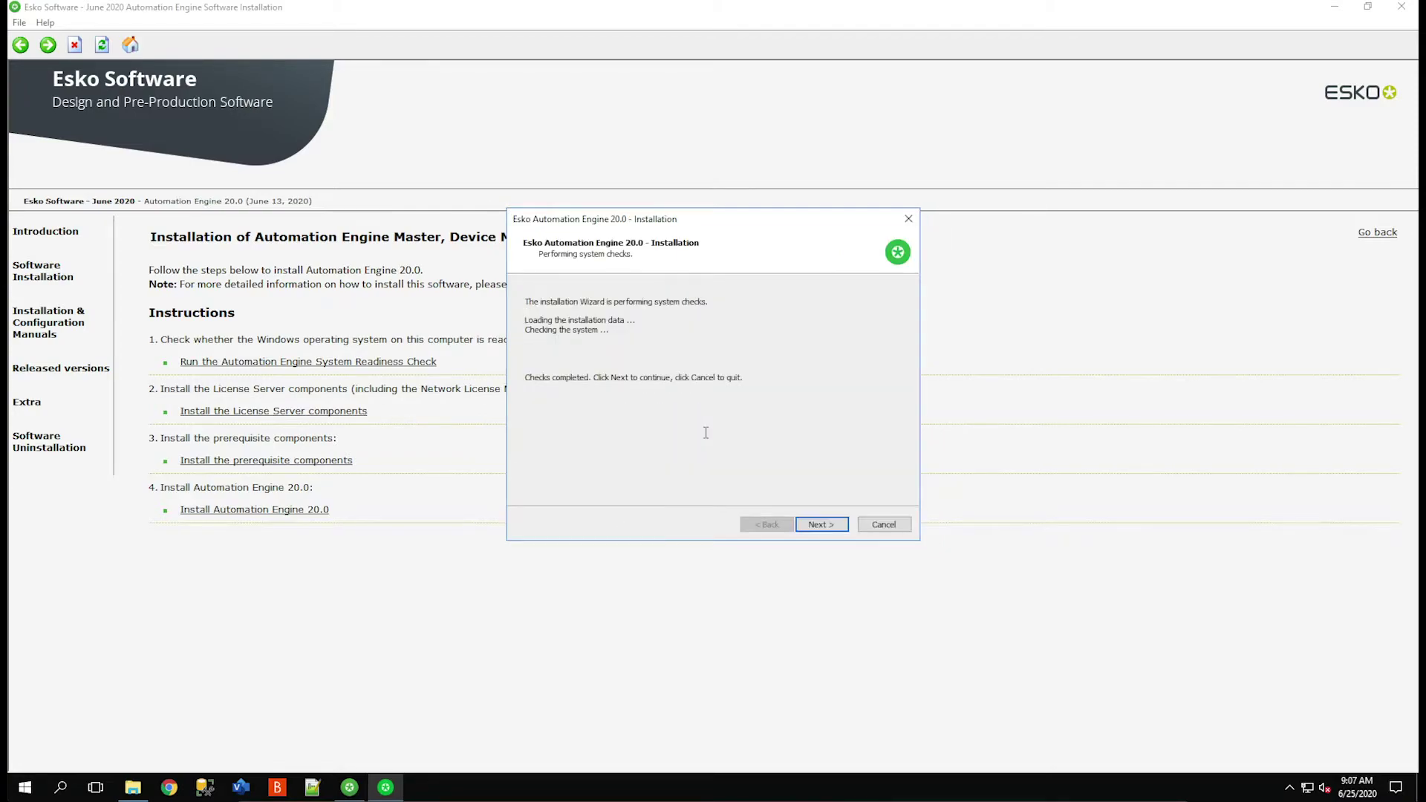
left_click(829, 525)
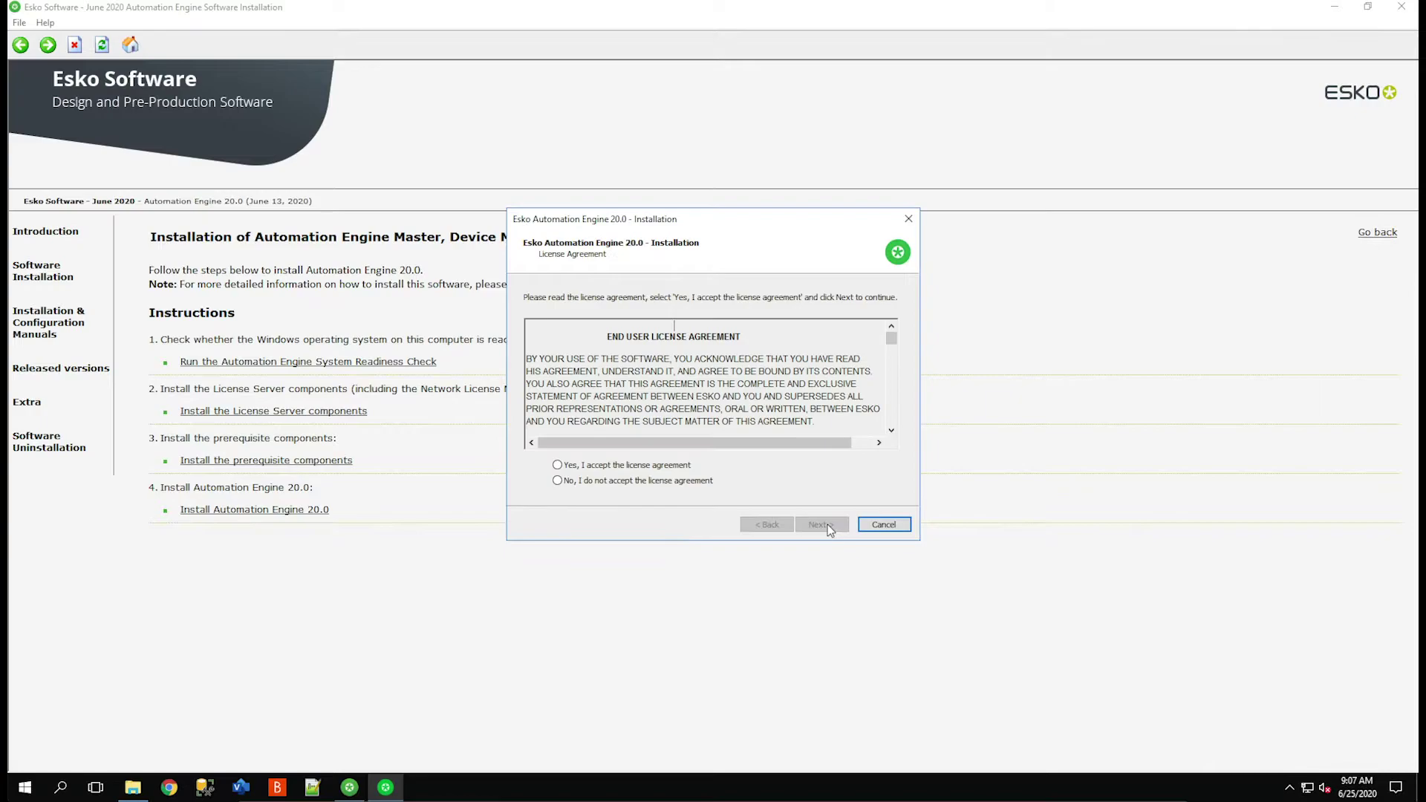
left_click(658, 464)
left_click_drag(890, 339, 893, 429)
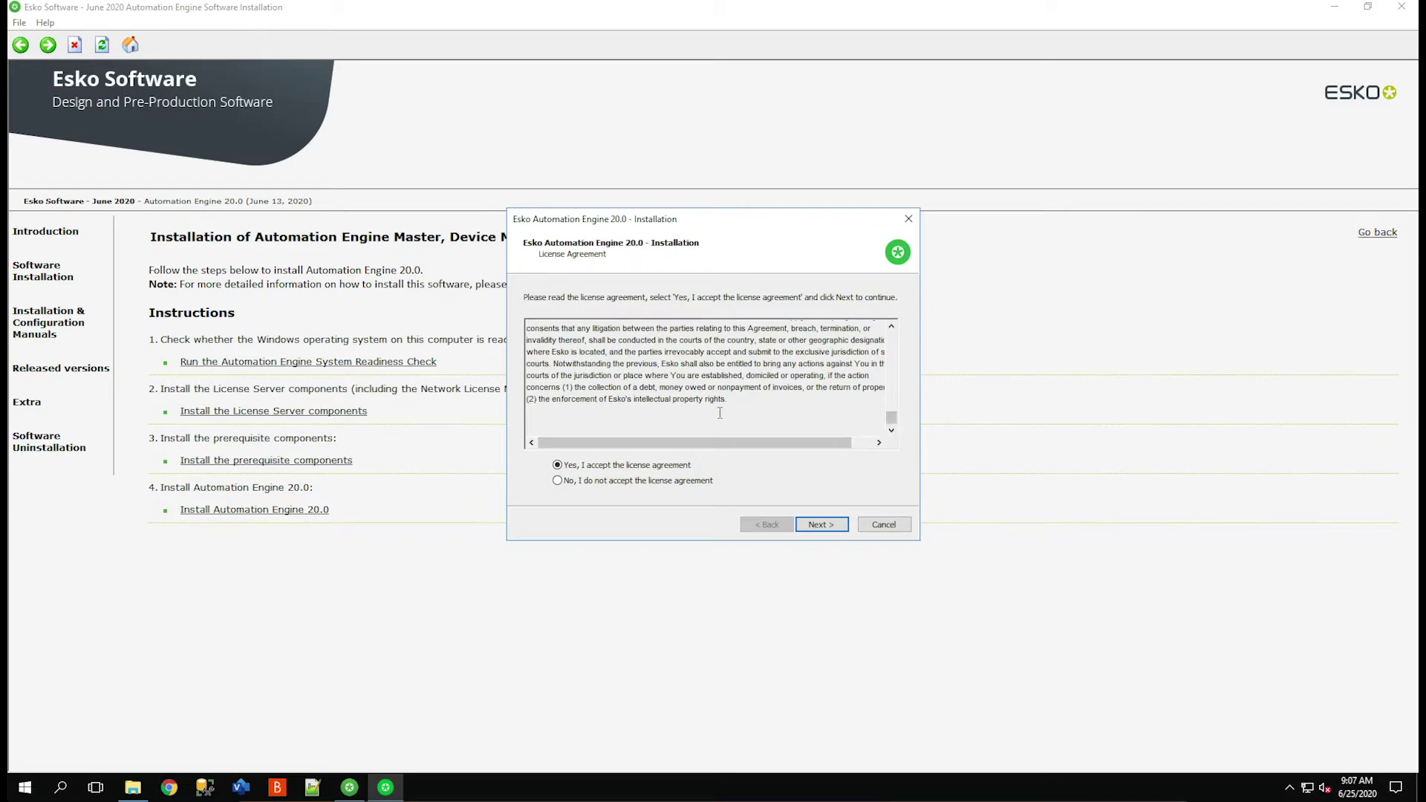
left_click(820, 525)
Step: Examine the components of the Automation Engine 20.0 product, including DeskPack Container 1.0 and the Common Components such as Screen Data 2.0
left_click(533, 344)
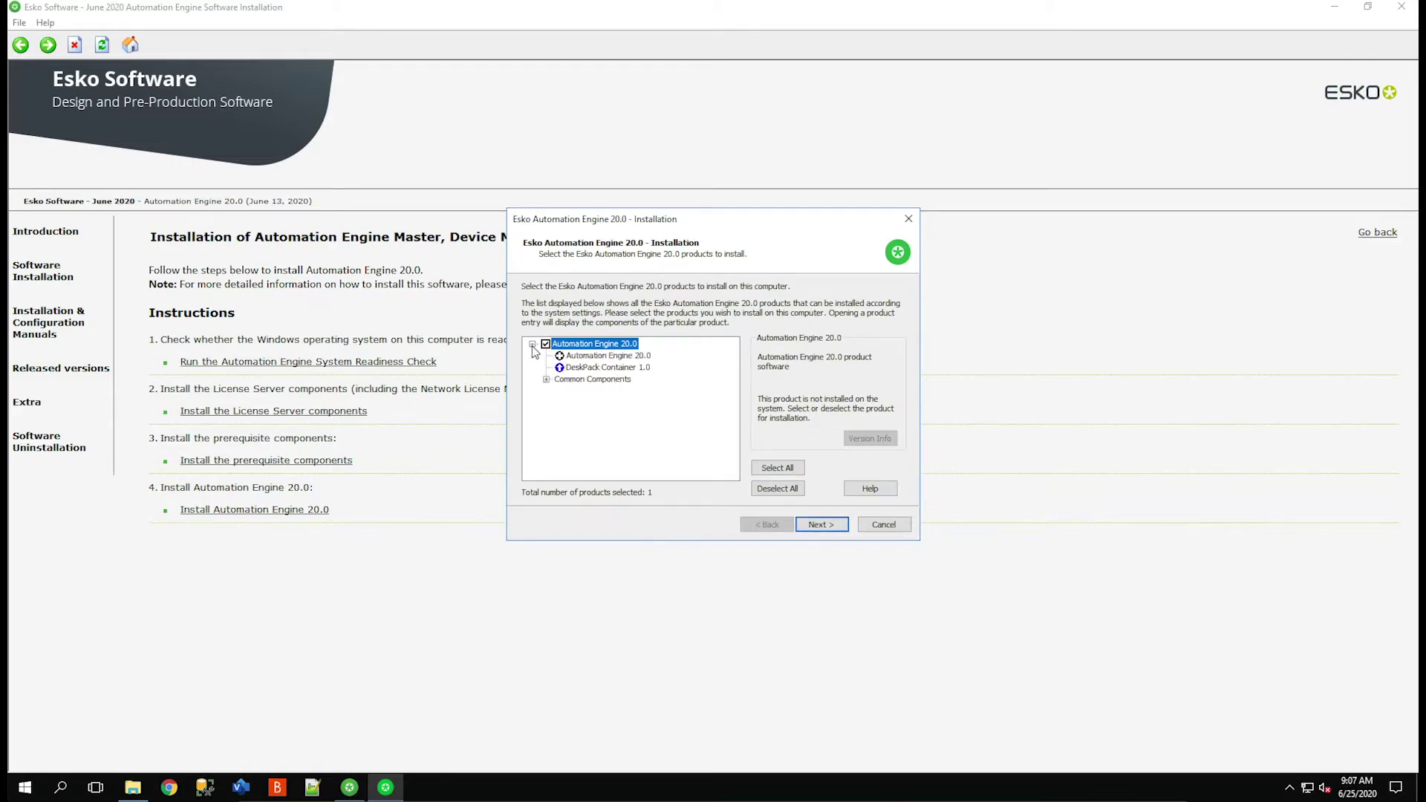
left_click(546, 379)
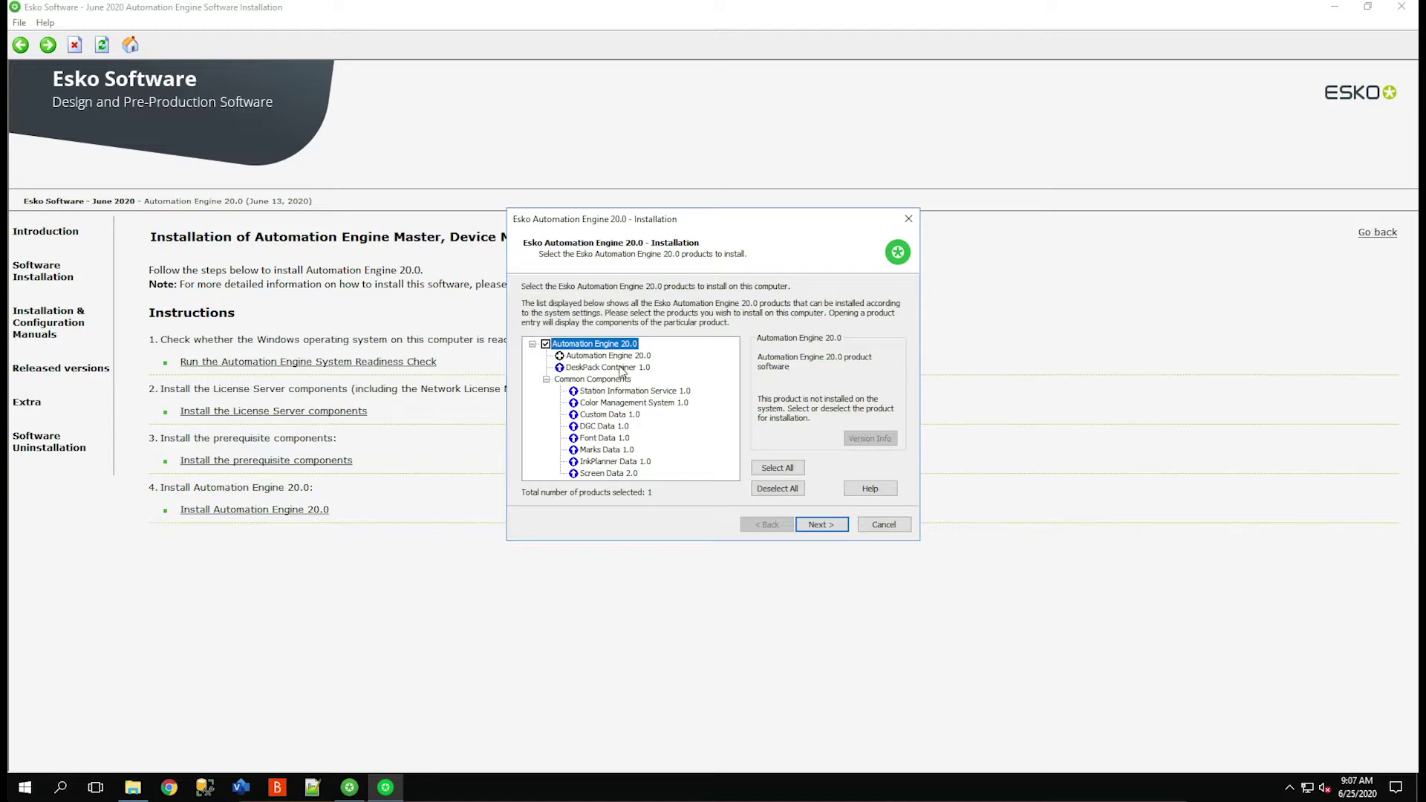
left_click(578, 356)
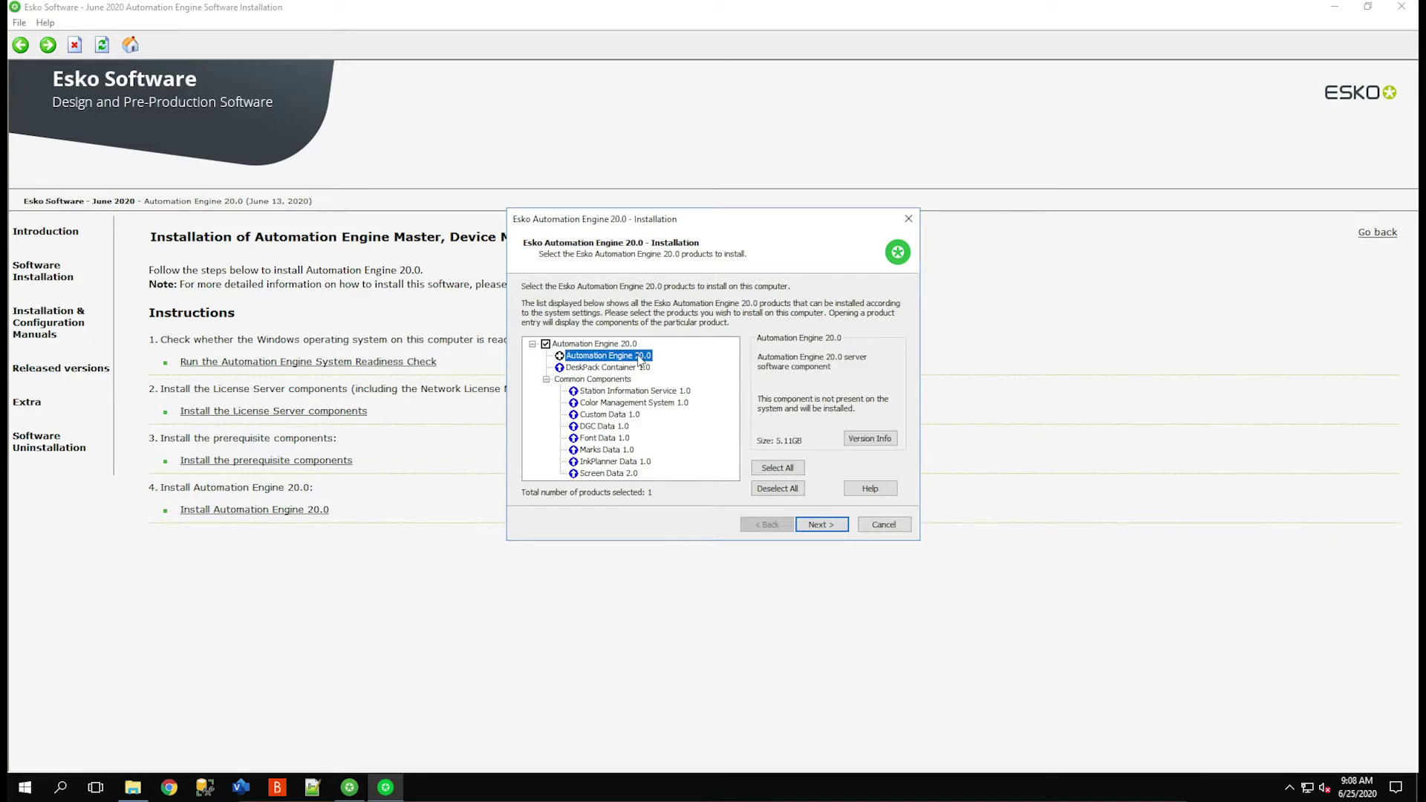
left_click(612, 368)
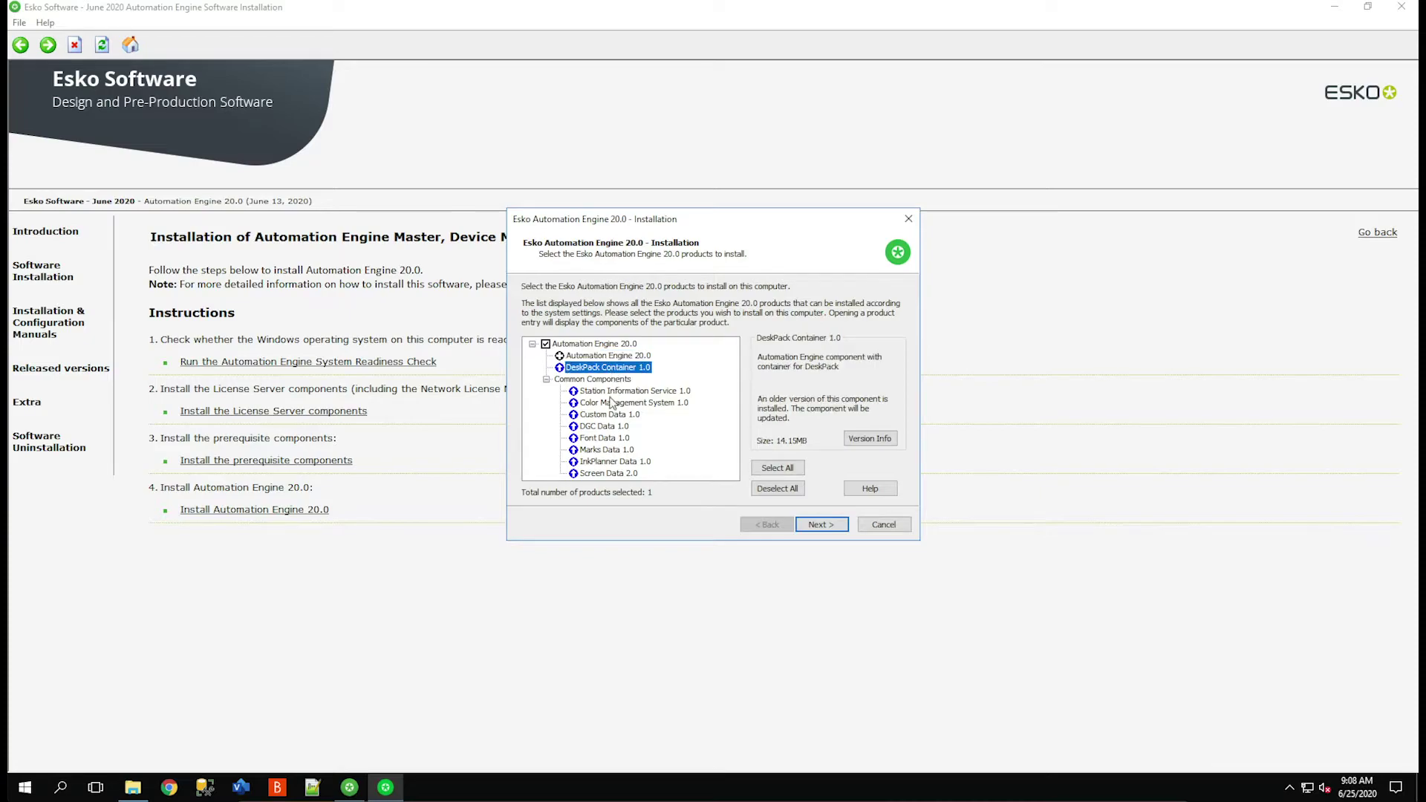
left_click(613, 474)
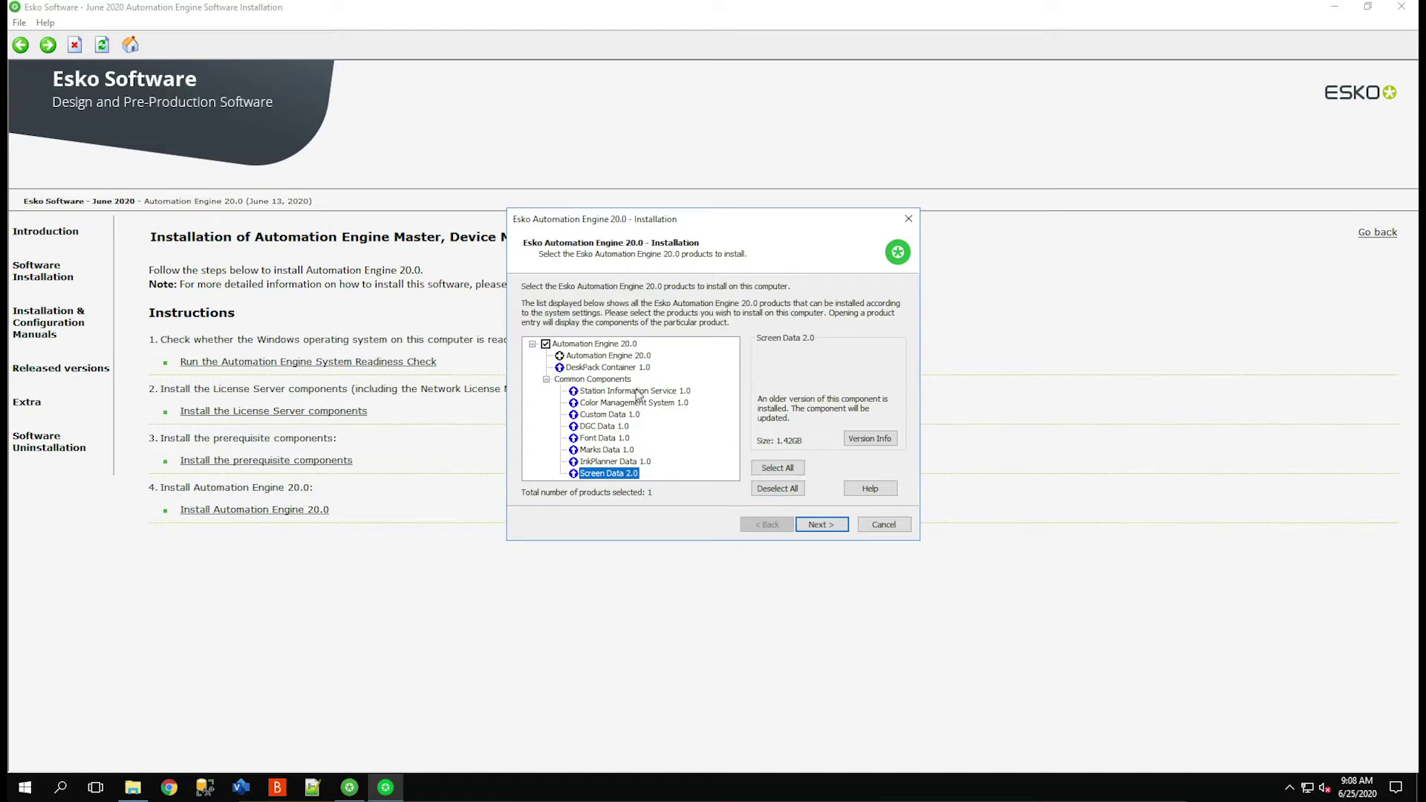
left_click(546, 381)
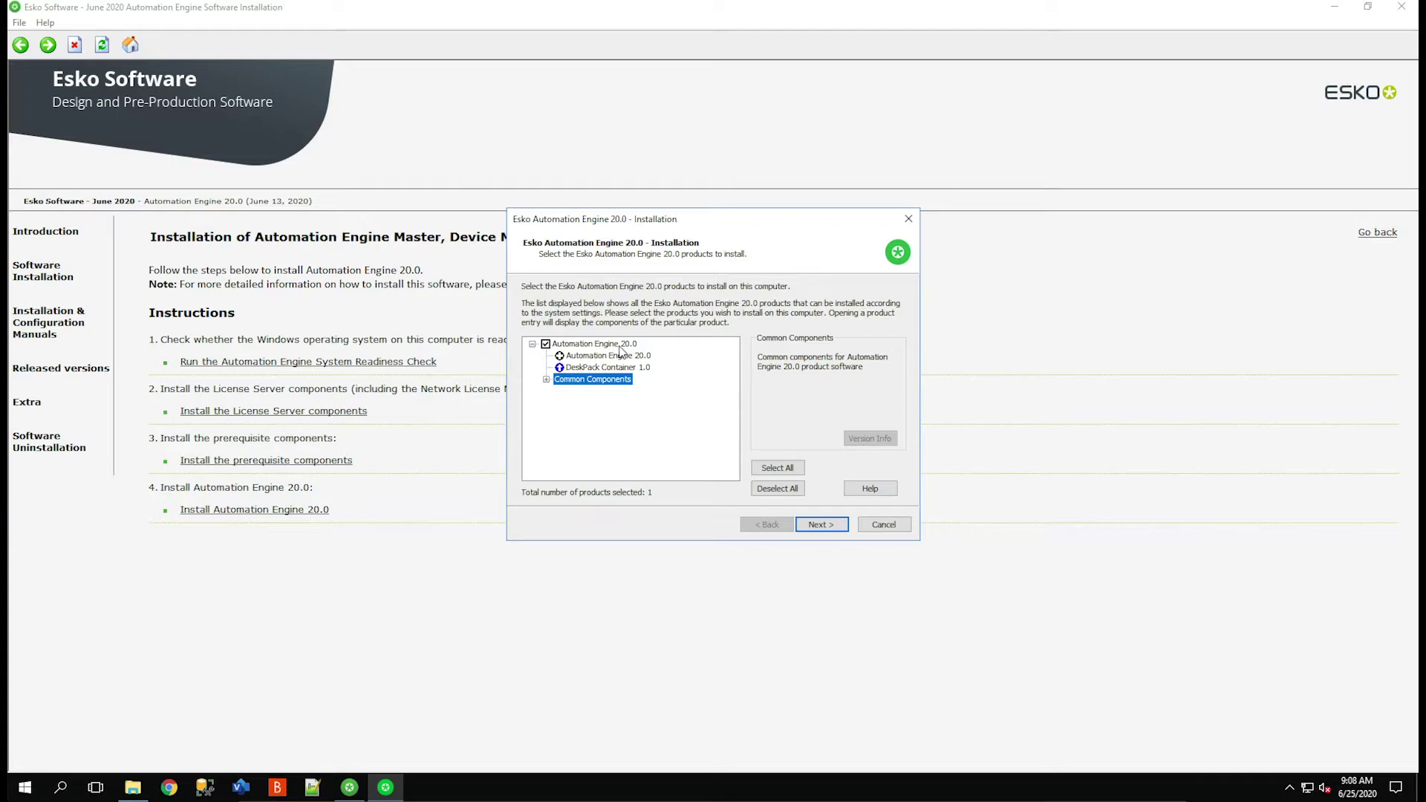
Step: Set the destination folder of all new components to D:\Esko and start the Automation Engine 20.0 installation
left_click(825, 521)
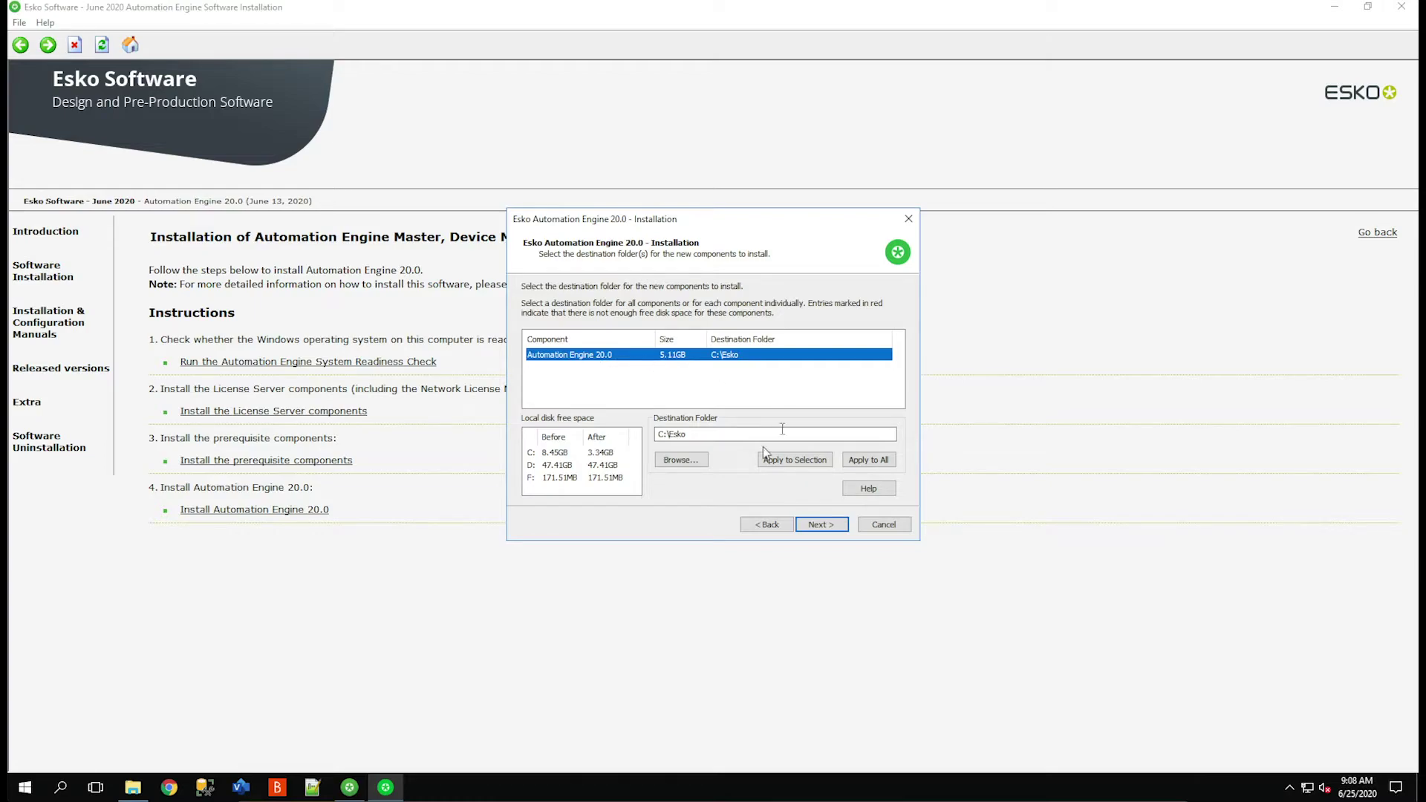
left_click(690, 462)
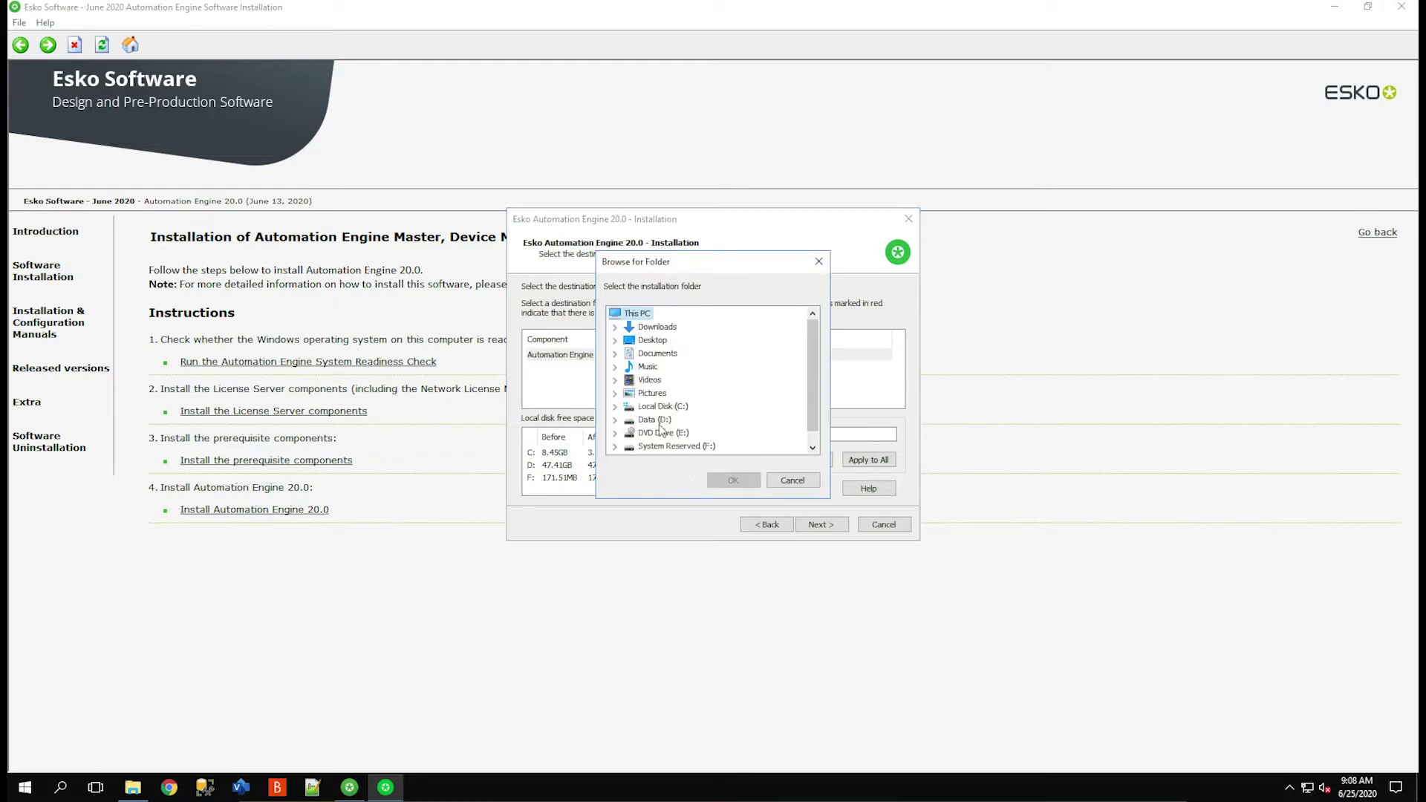
double_click(658, 420)
double_click(660, 421)
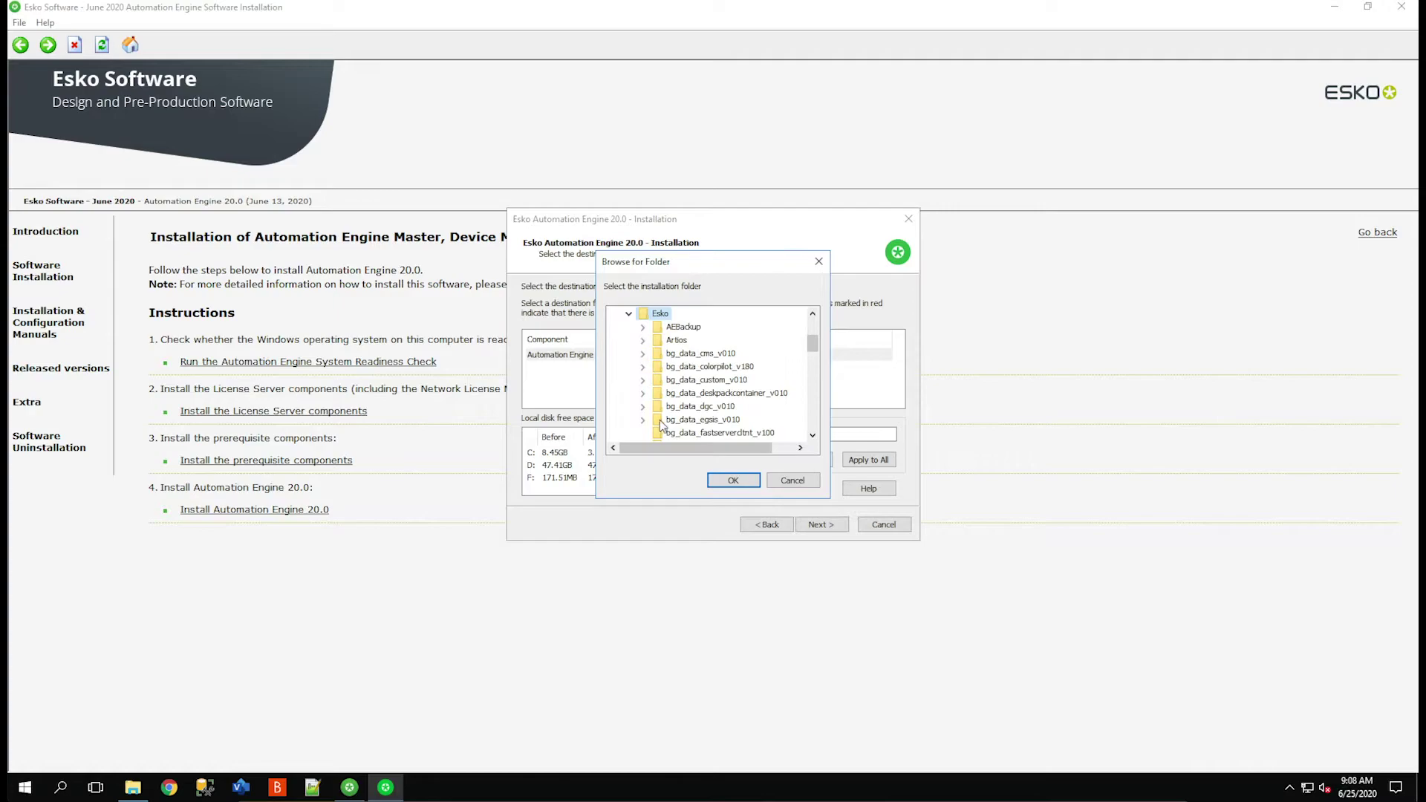
left_click(733, 480)
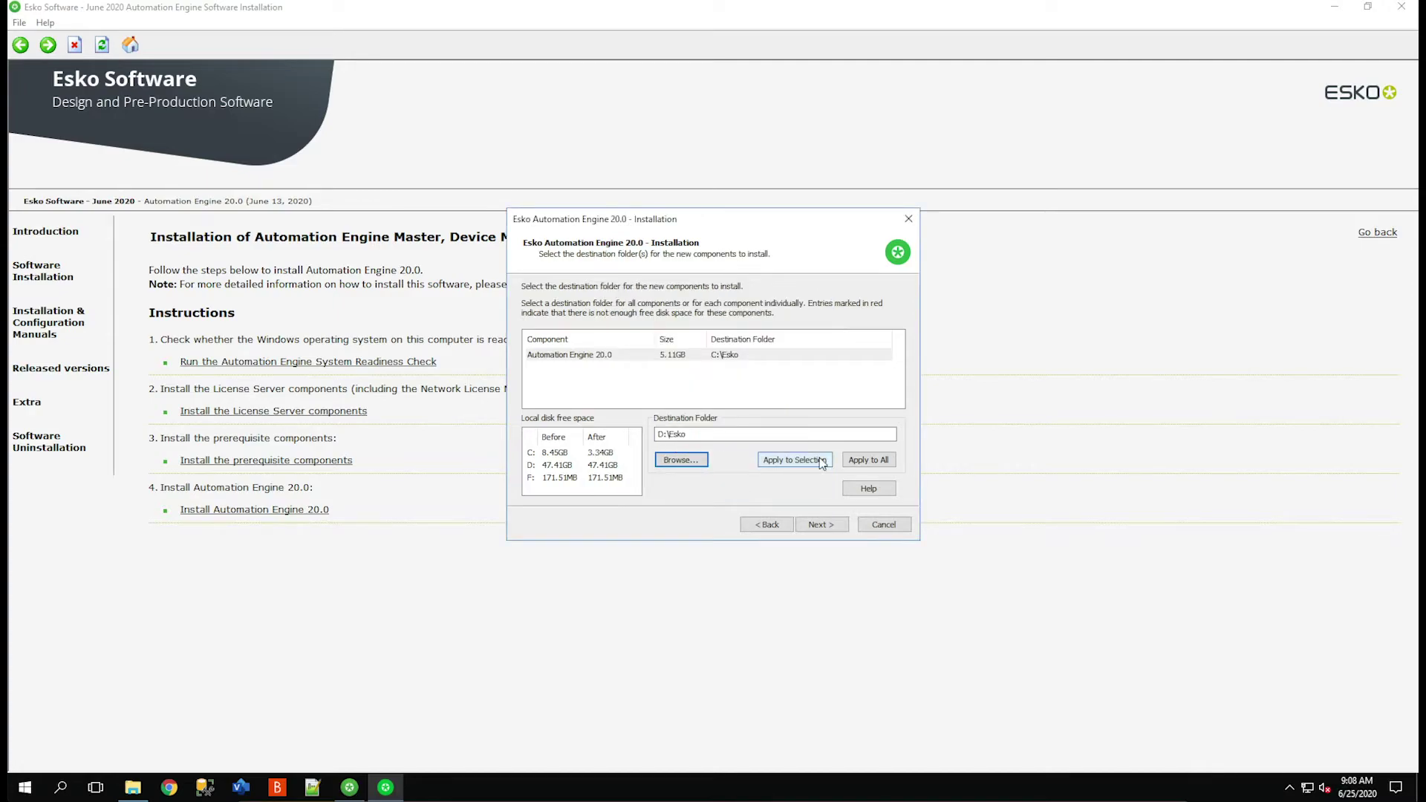
left_click(885, 462)
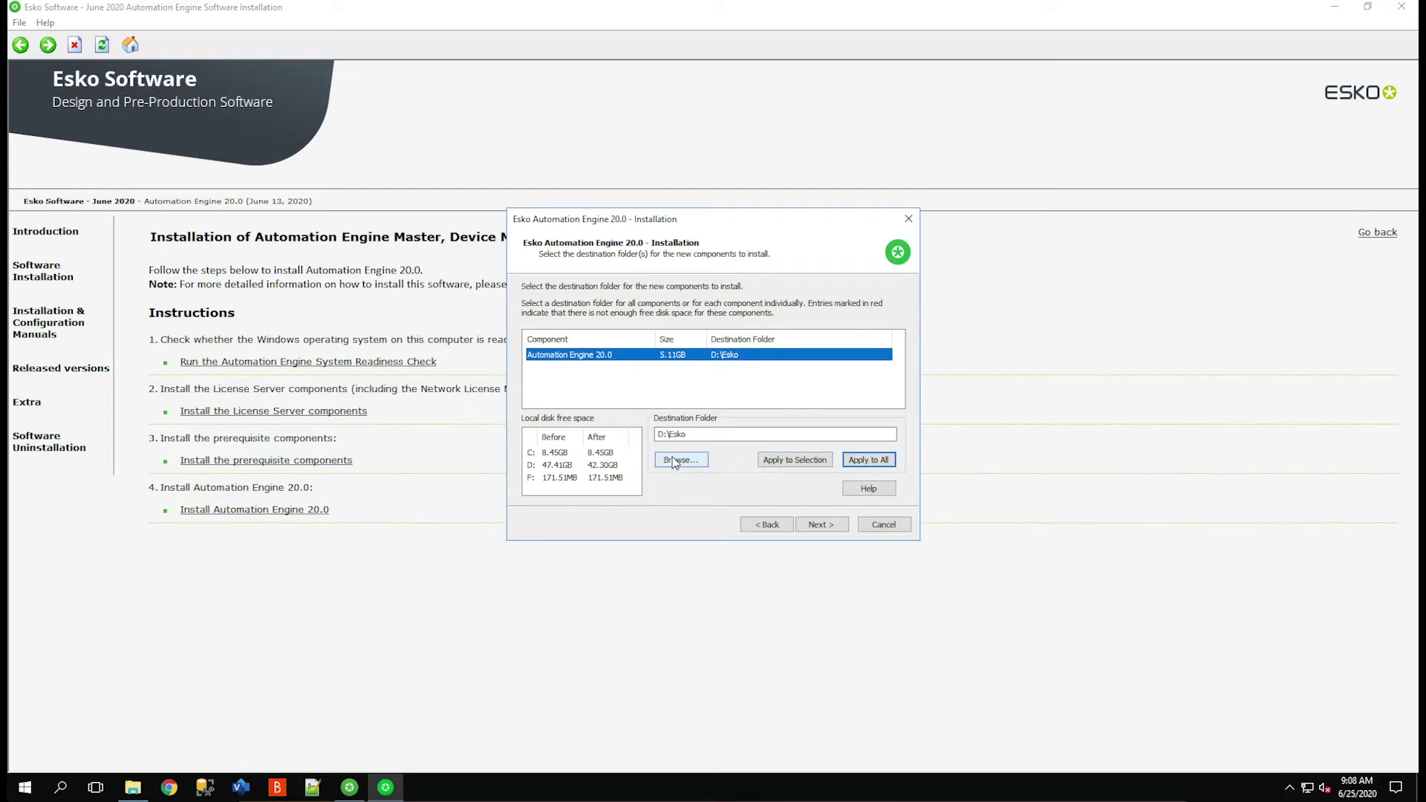
left_click(813, 525)
left_click(811, 523)
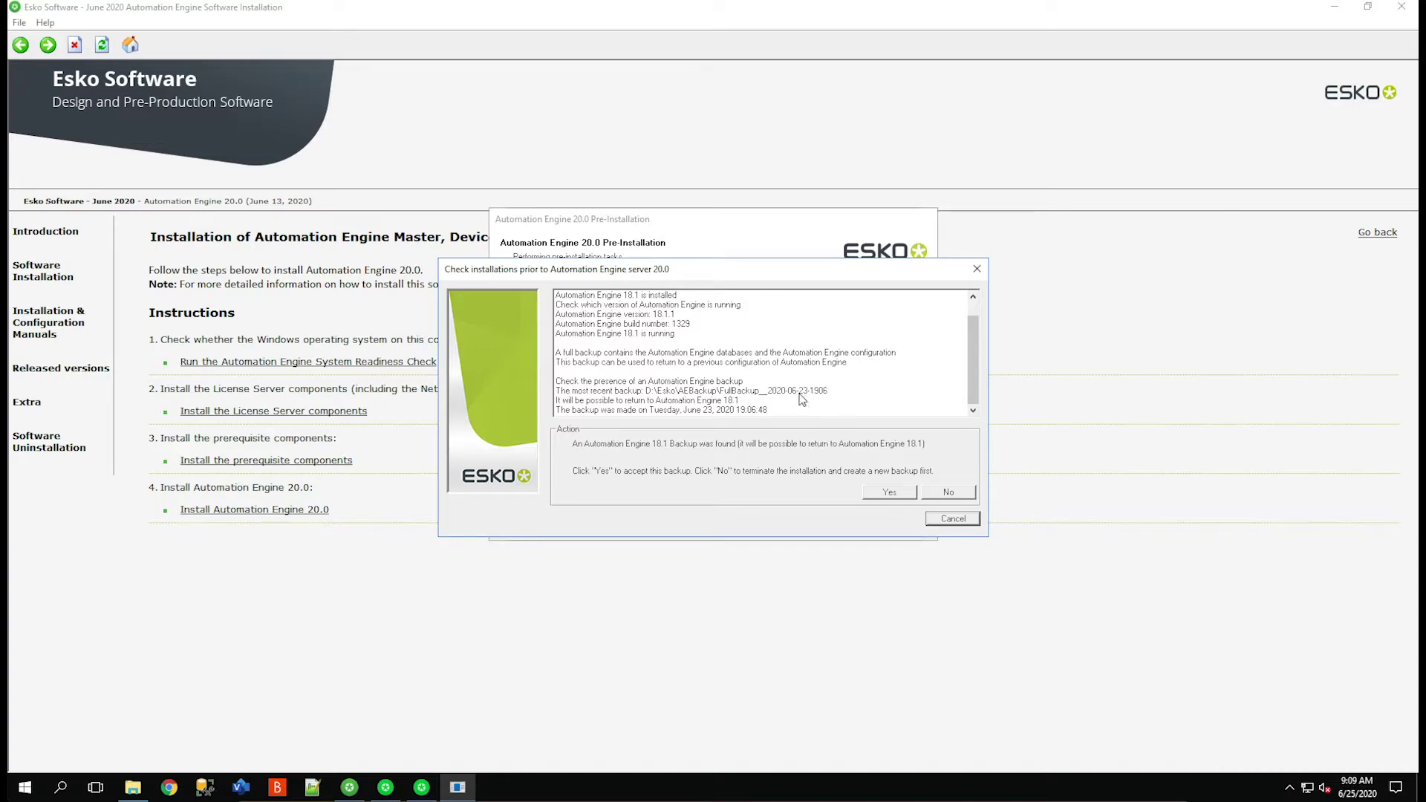
Step: Decline the existing Automation Engine 18.1 backup to terminate the pre-installation, and quit the installation wizard
left_click(949, 493)
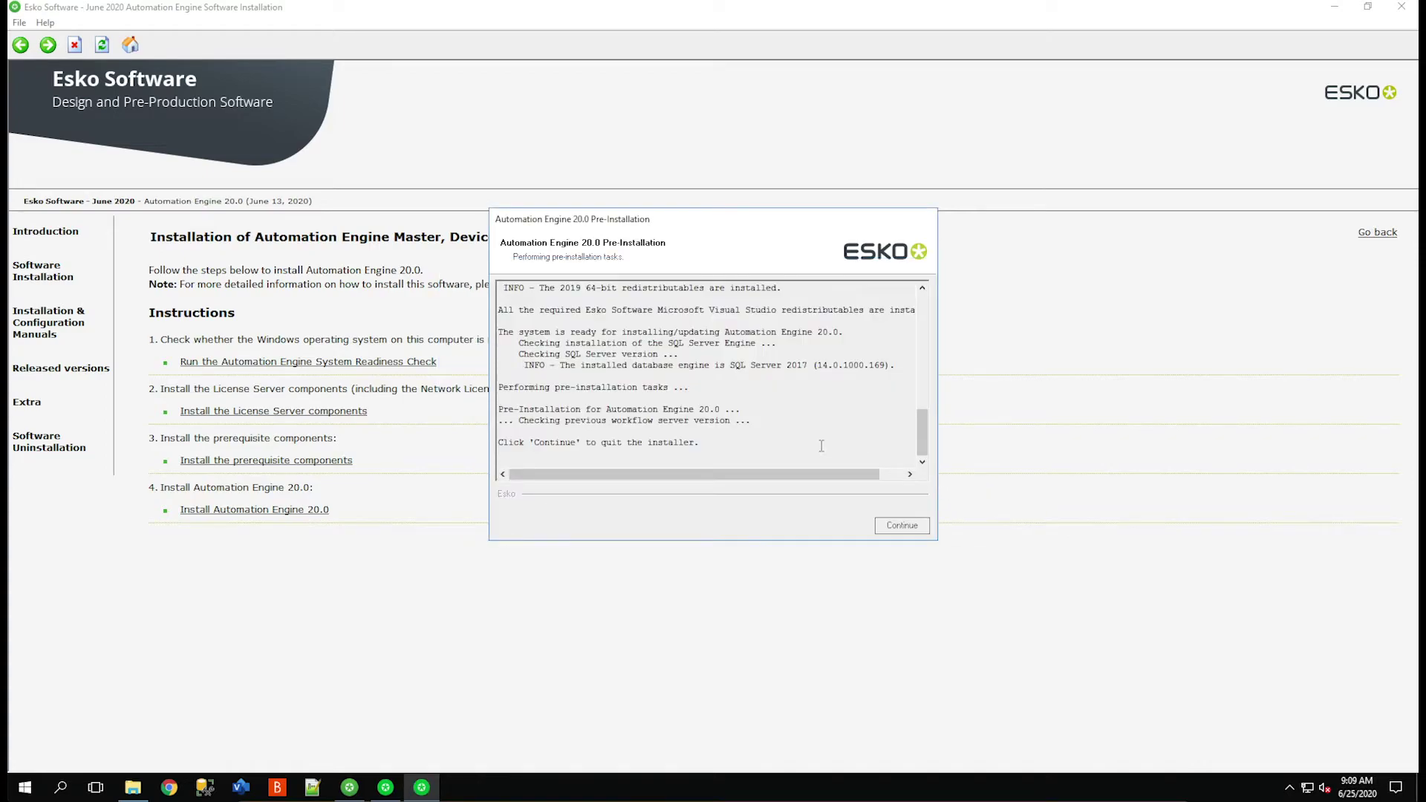
left_click(899, 525)
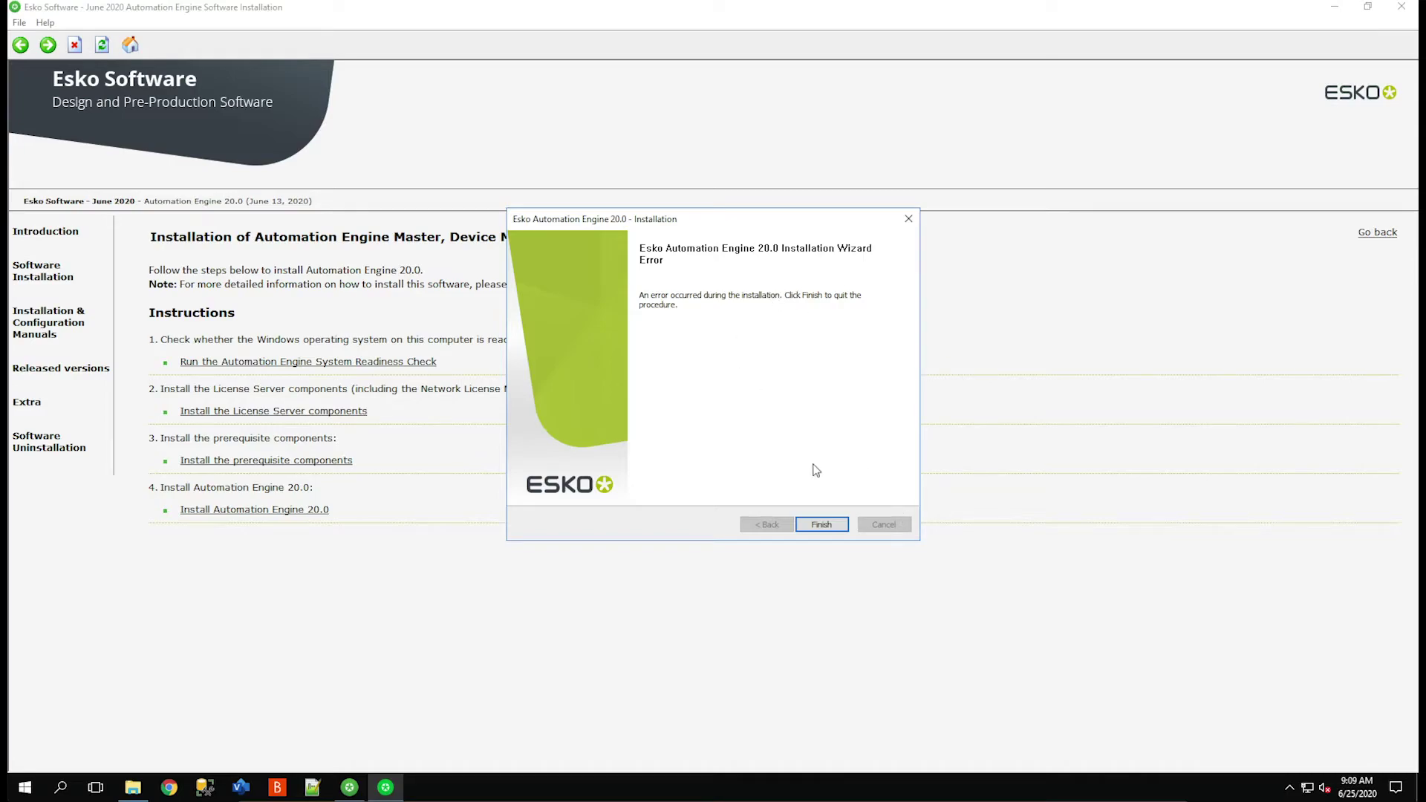
left_click(844, 524)
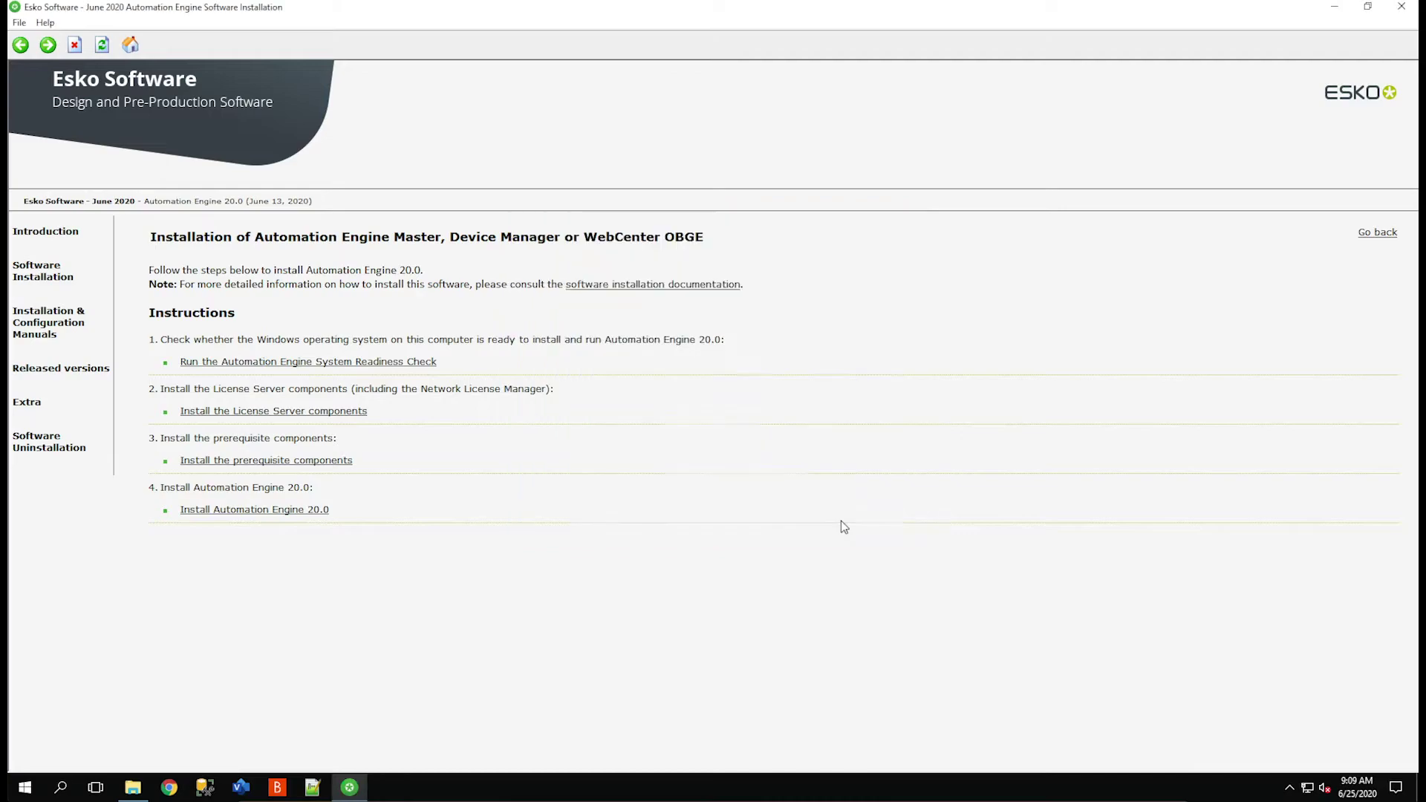
Step: Switch to Chrome, open the AE Server Admin bookmark and log in to Server Admin with the user name and account password
left_click(171, 789)
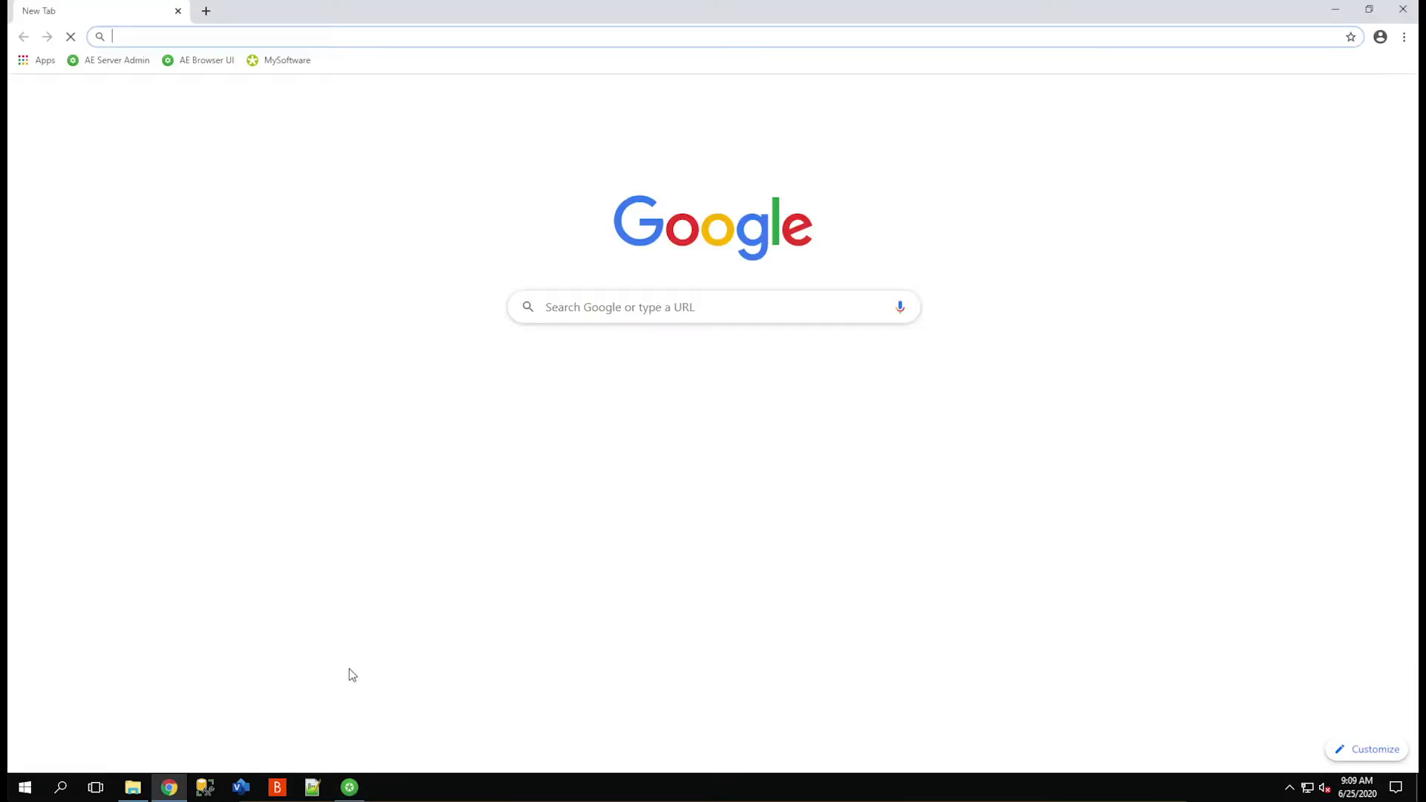
left_click(111, 60)
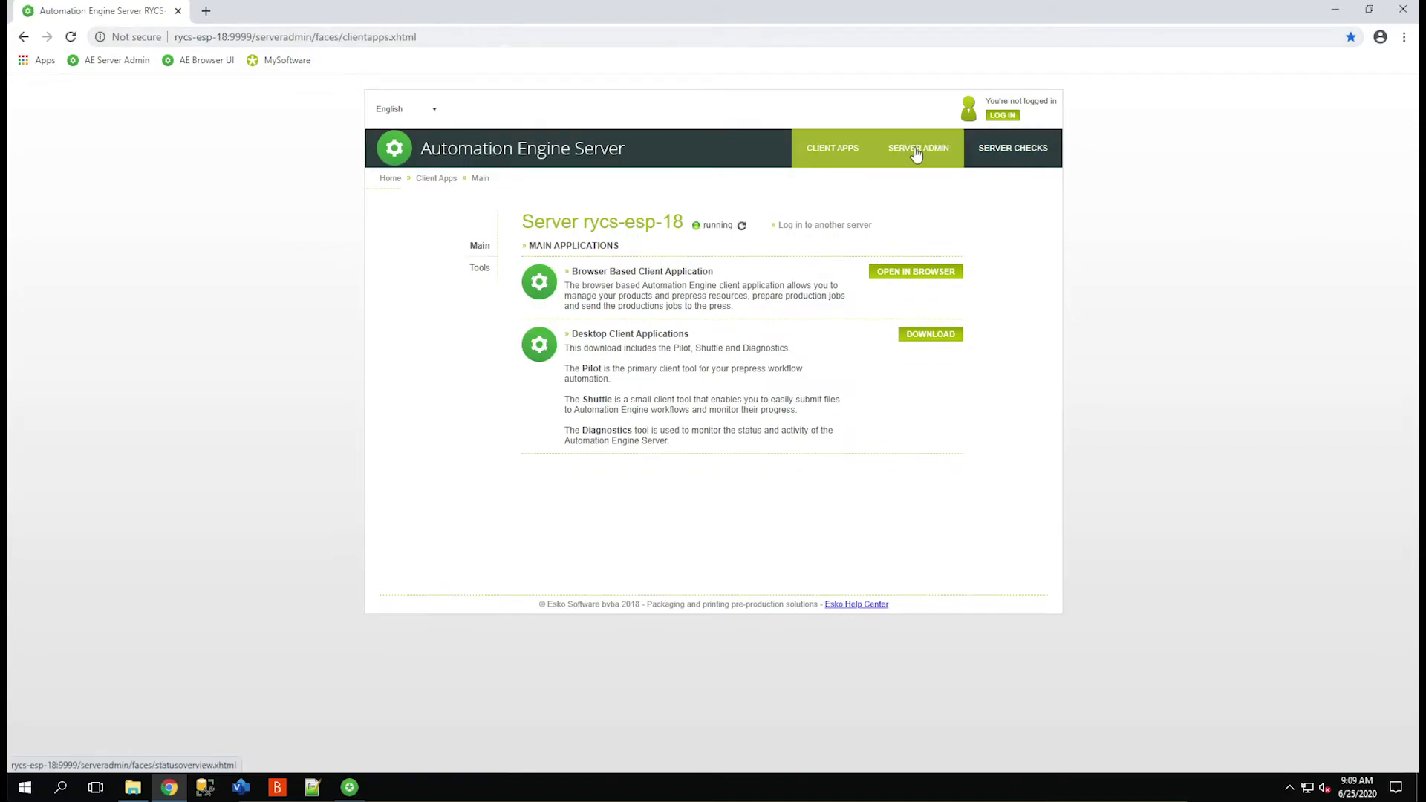
left_click(915, 147)
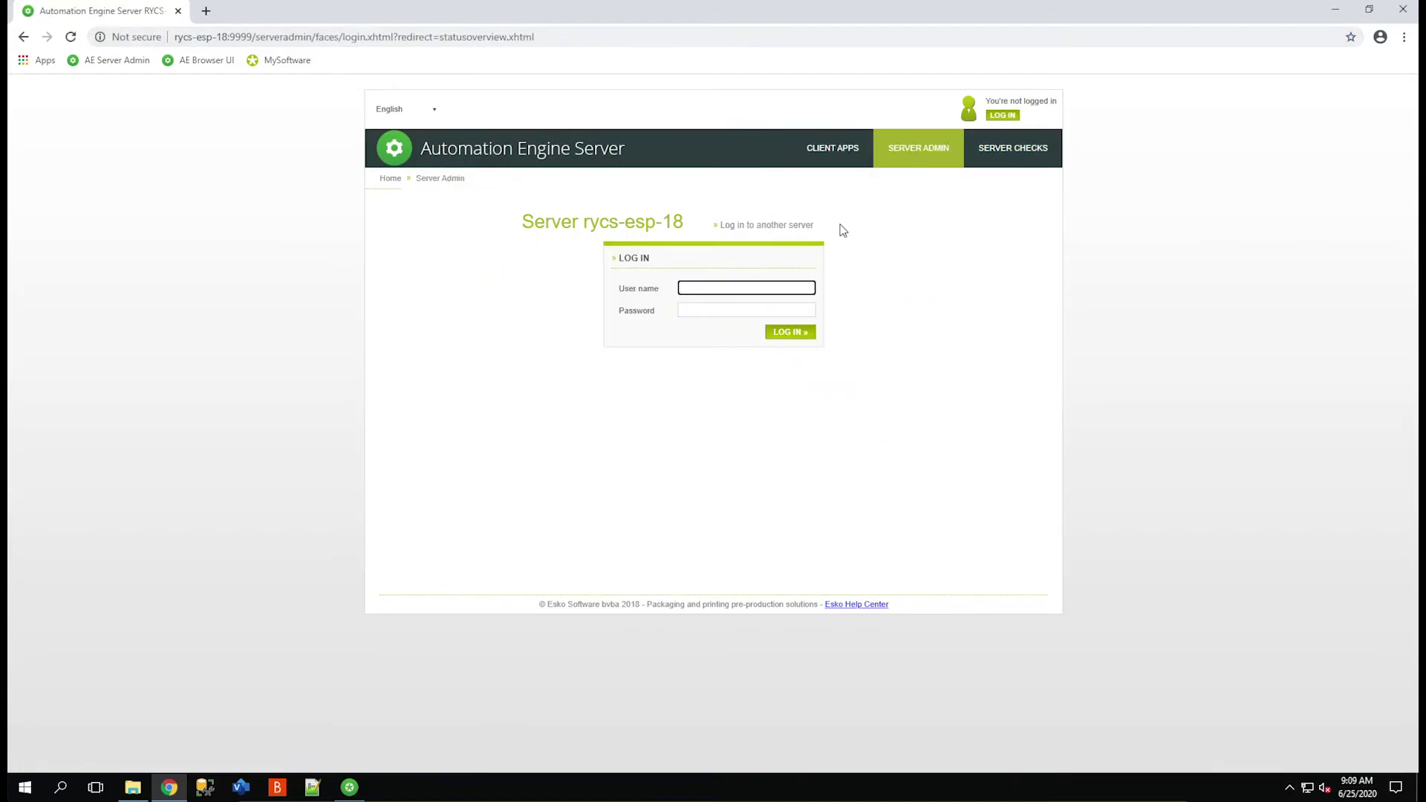
key("Down")
key("Return")
key("Tab")
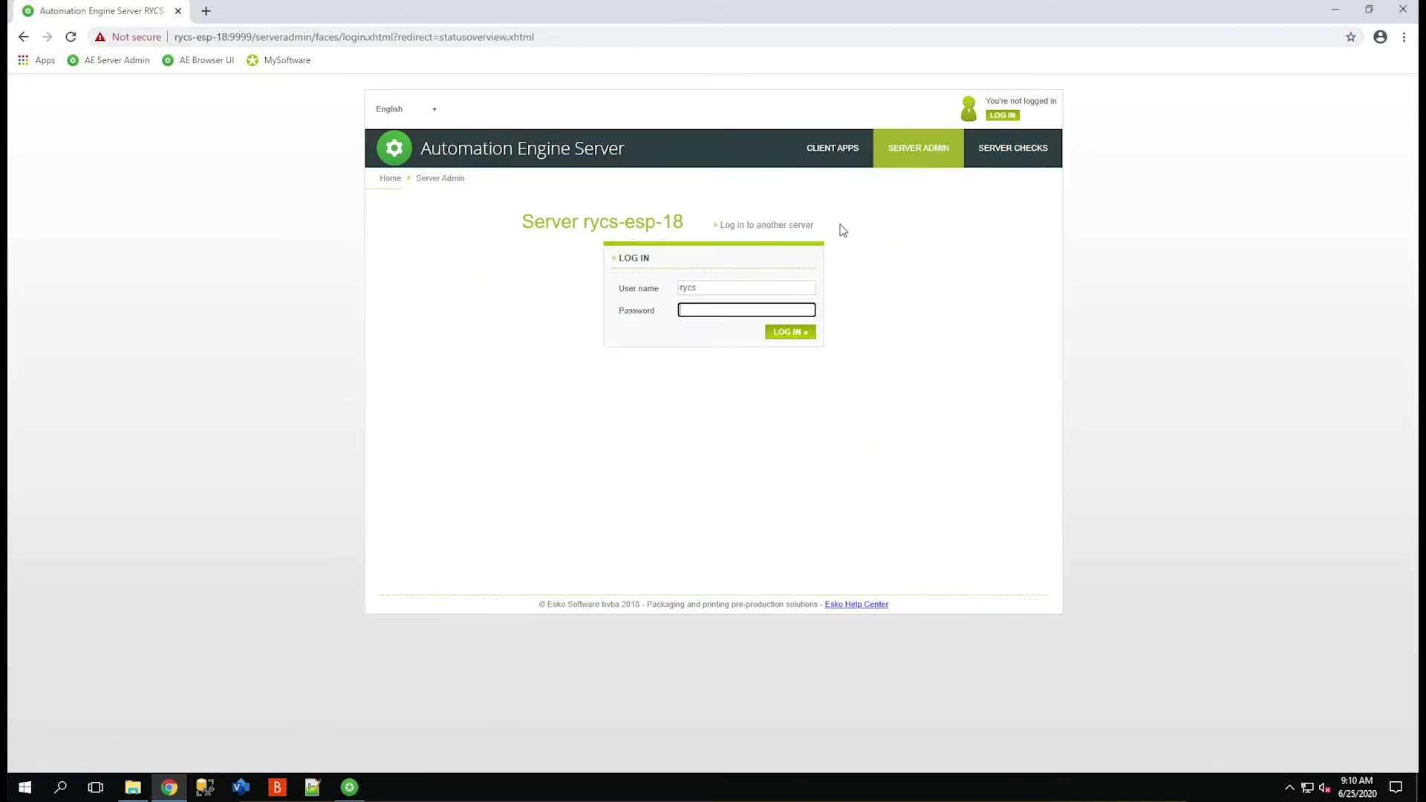
type("••••")
key("Return")
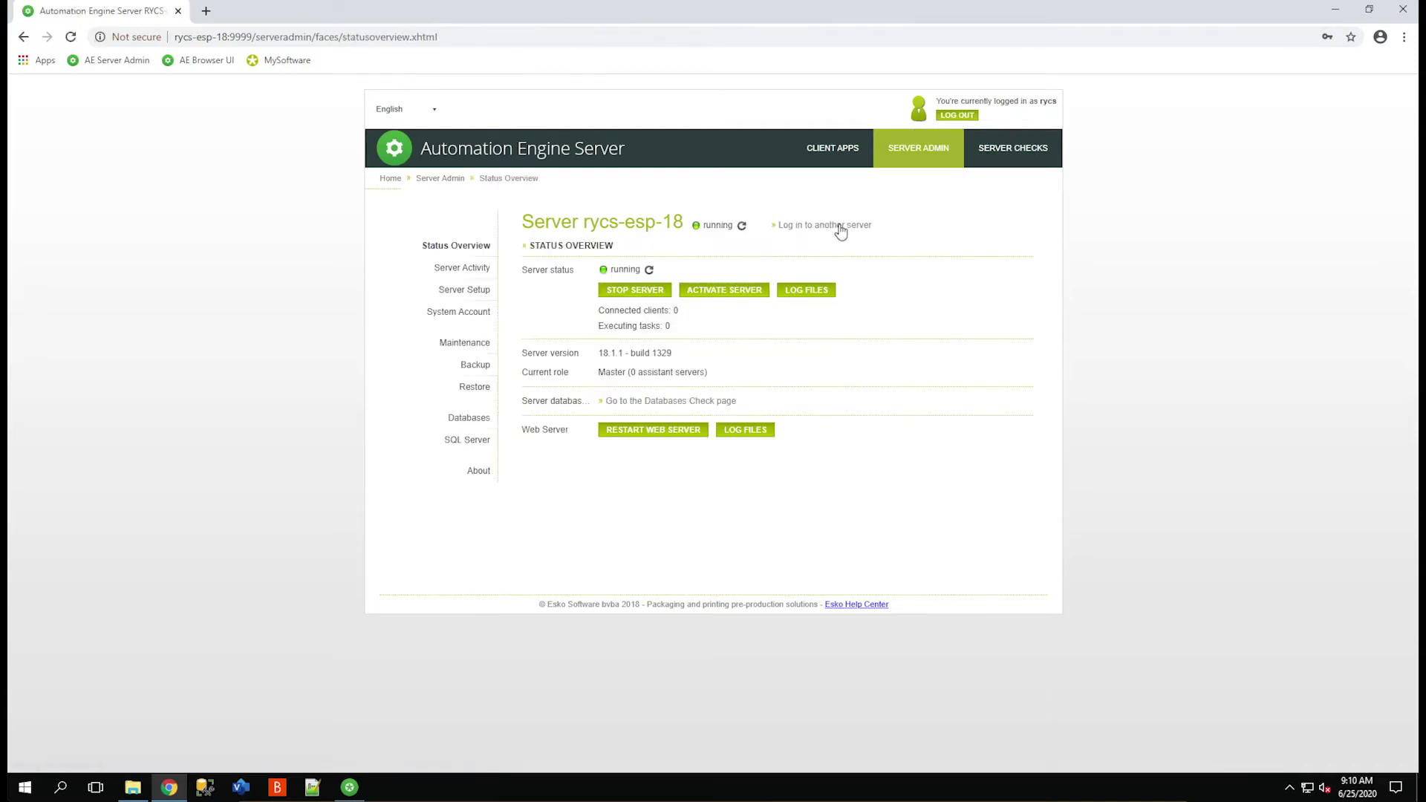
Step: Make a new backup of Configuration, Resources, Databases, check its details and close the backup report
left_click(475, 371)
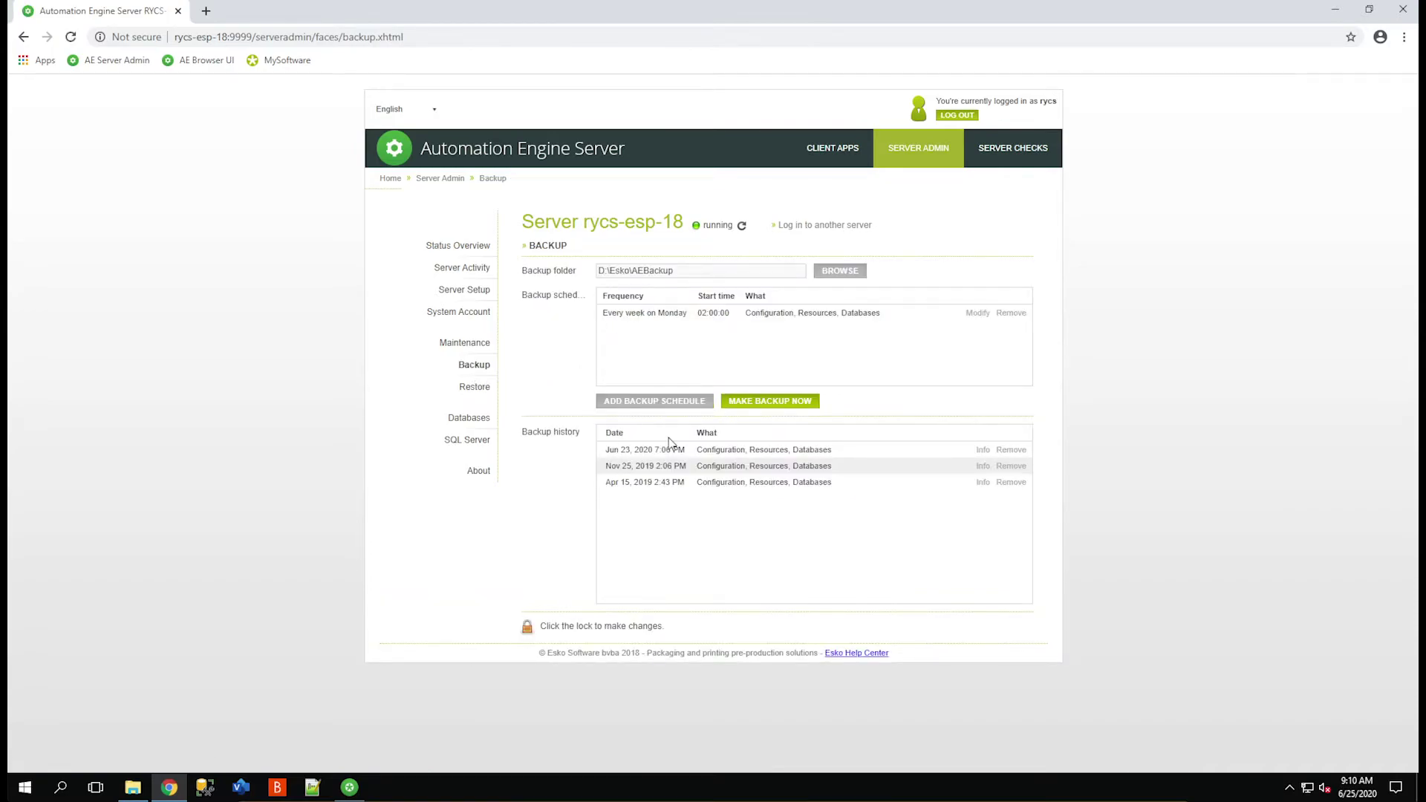
left_click_drag(606, 454, 684, 451)
left_click(797, 402)
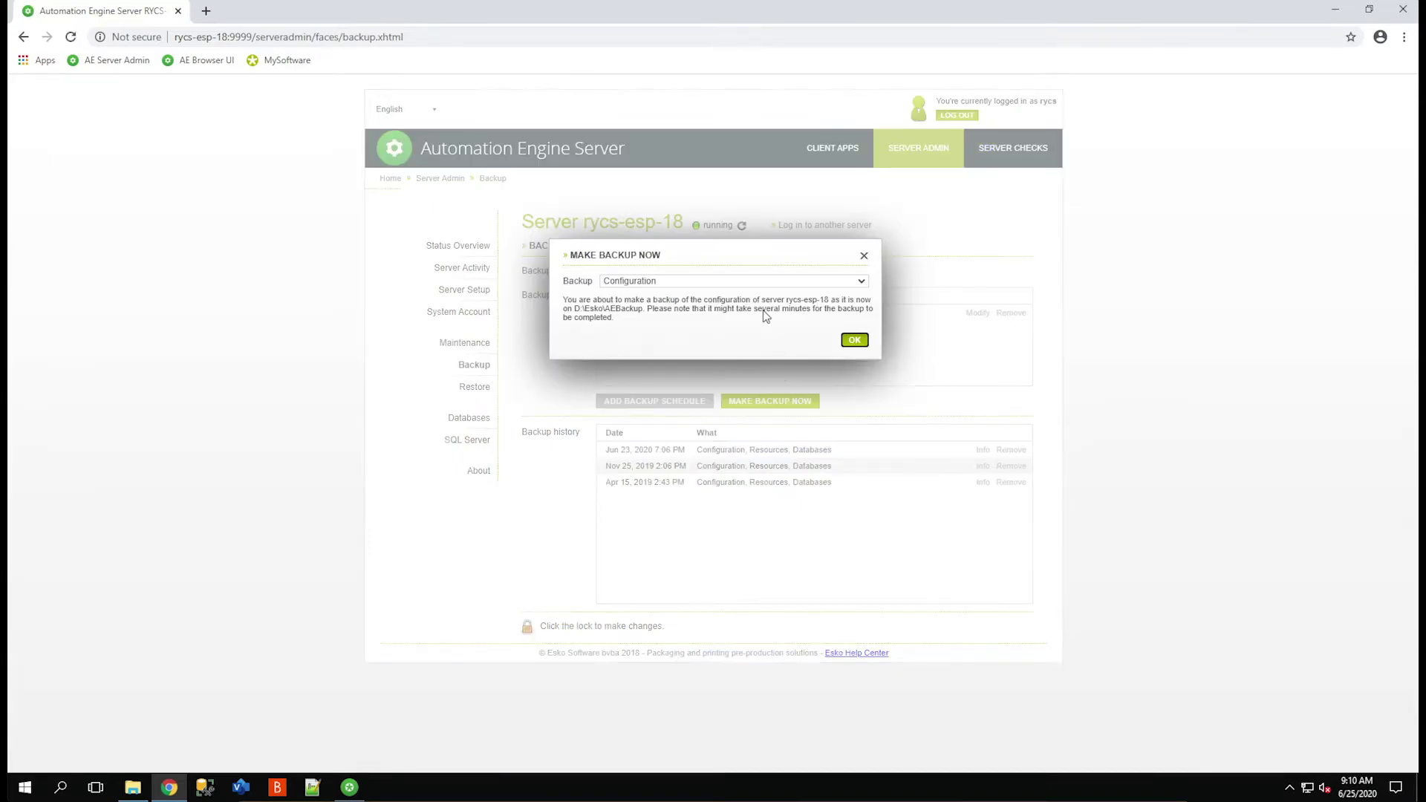
left_click(675, 282)
left_click(677, 321)
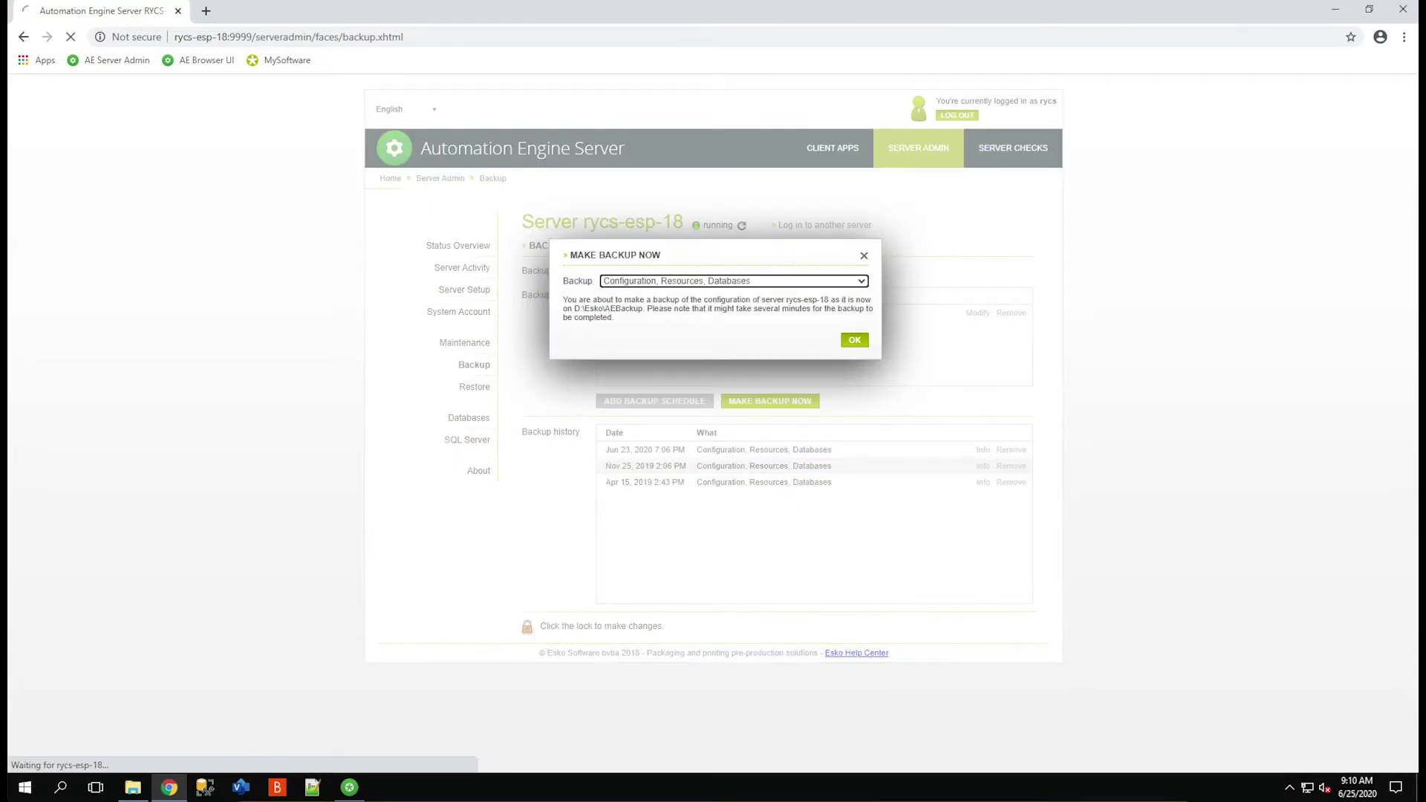
left_click(855, 341)
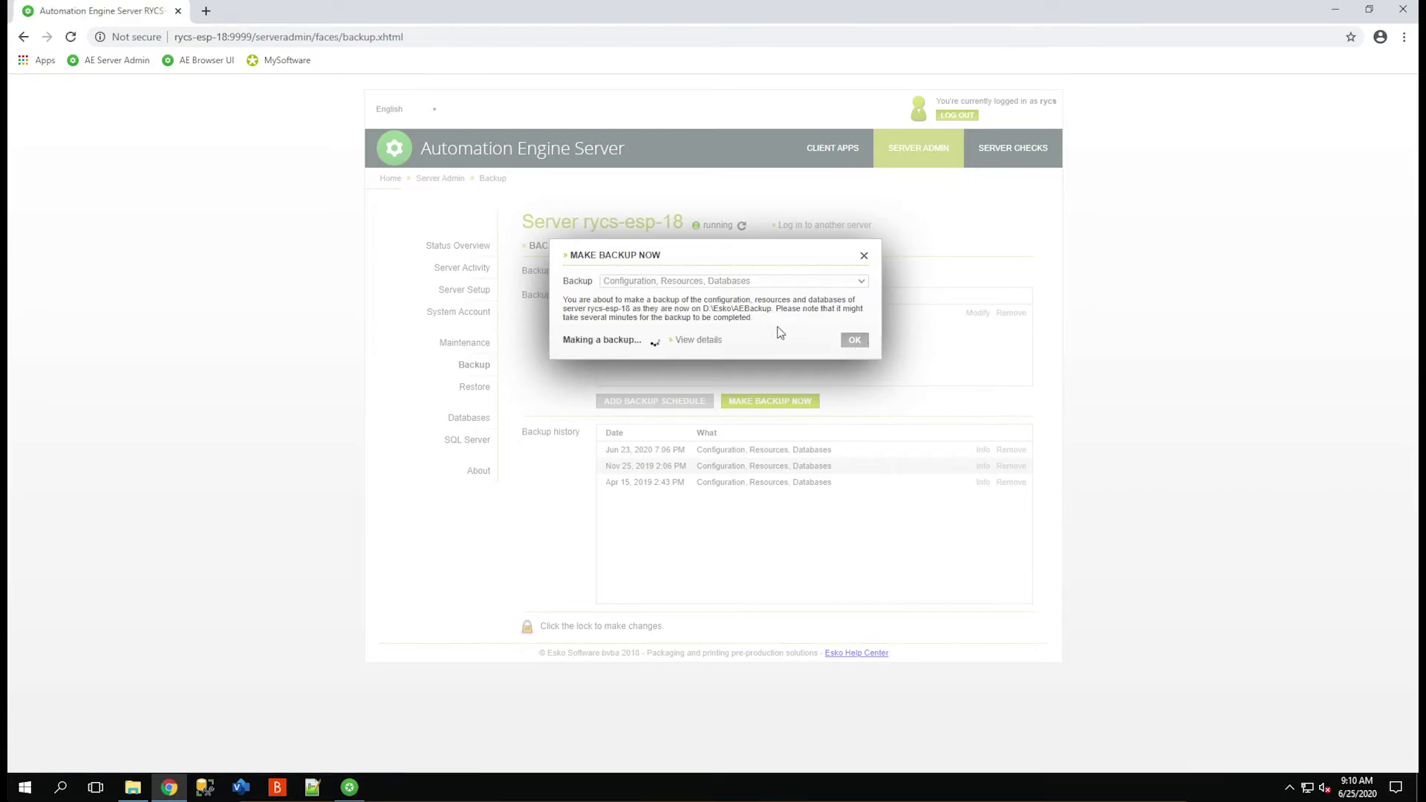
left_click(706, 342)
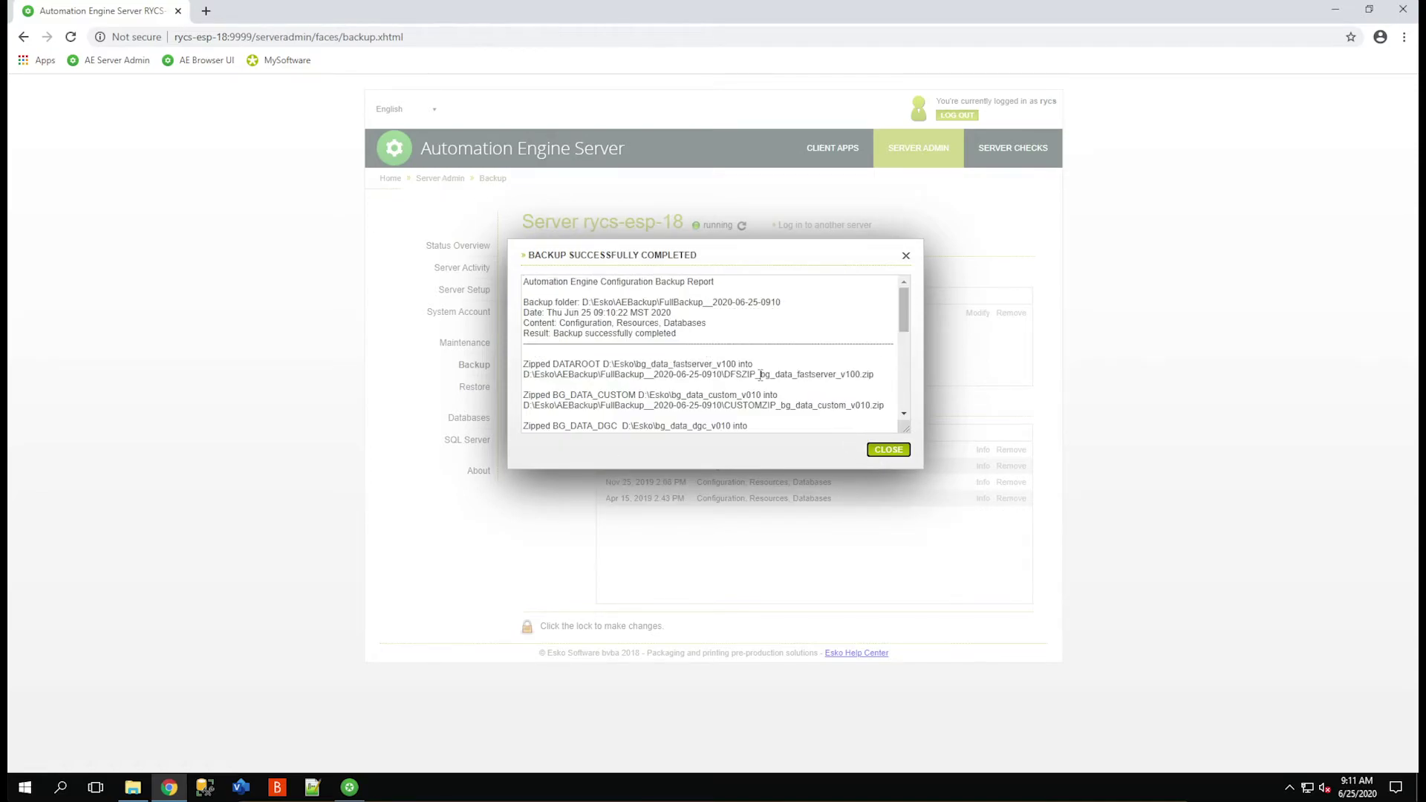
left_click(895, 450)
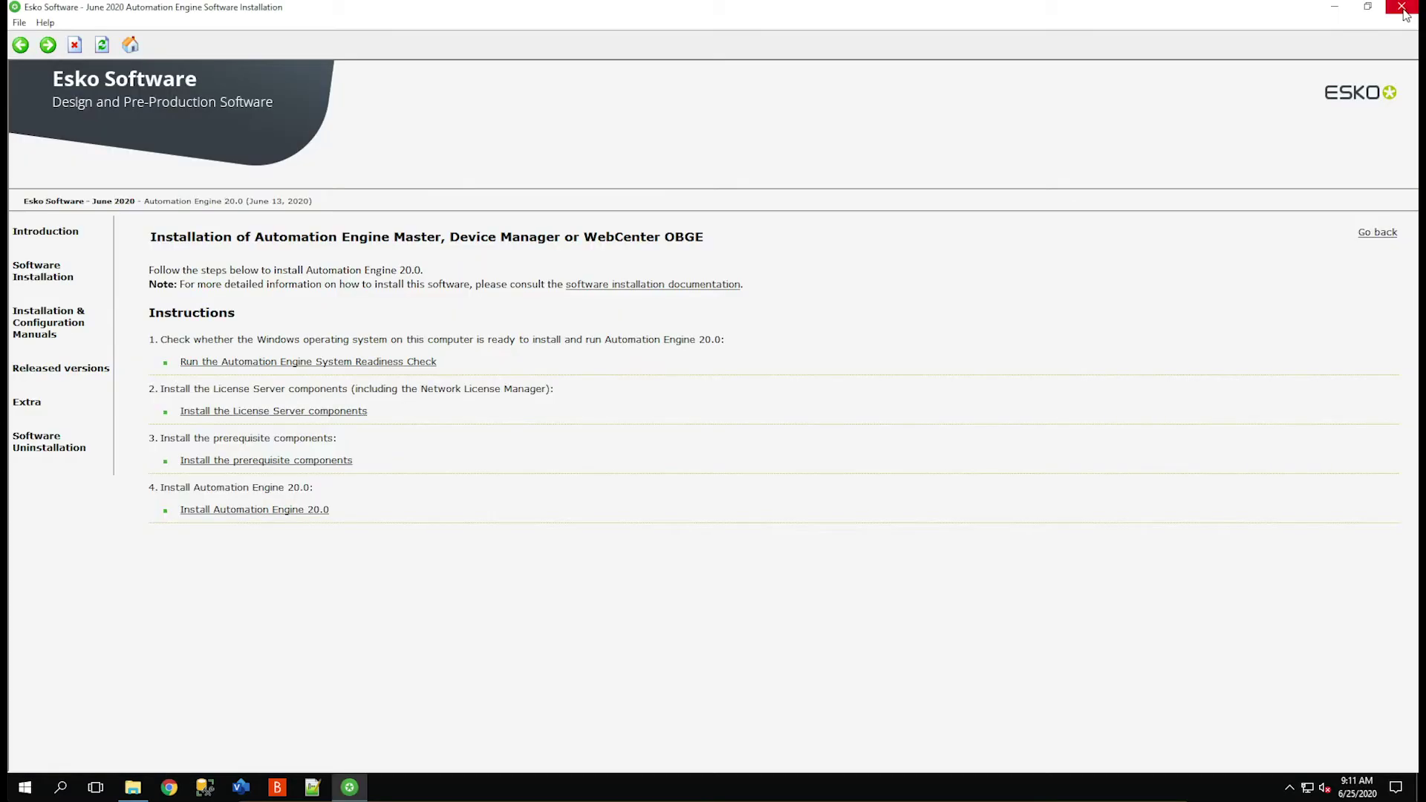
Step: Close the browser, restart the Automation Engine 20.0 installation and continue past the system check with the Automation Engine 20.0 product selected
left_click(1402, 9)
left_click(223, 510)
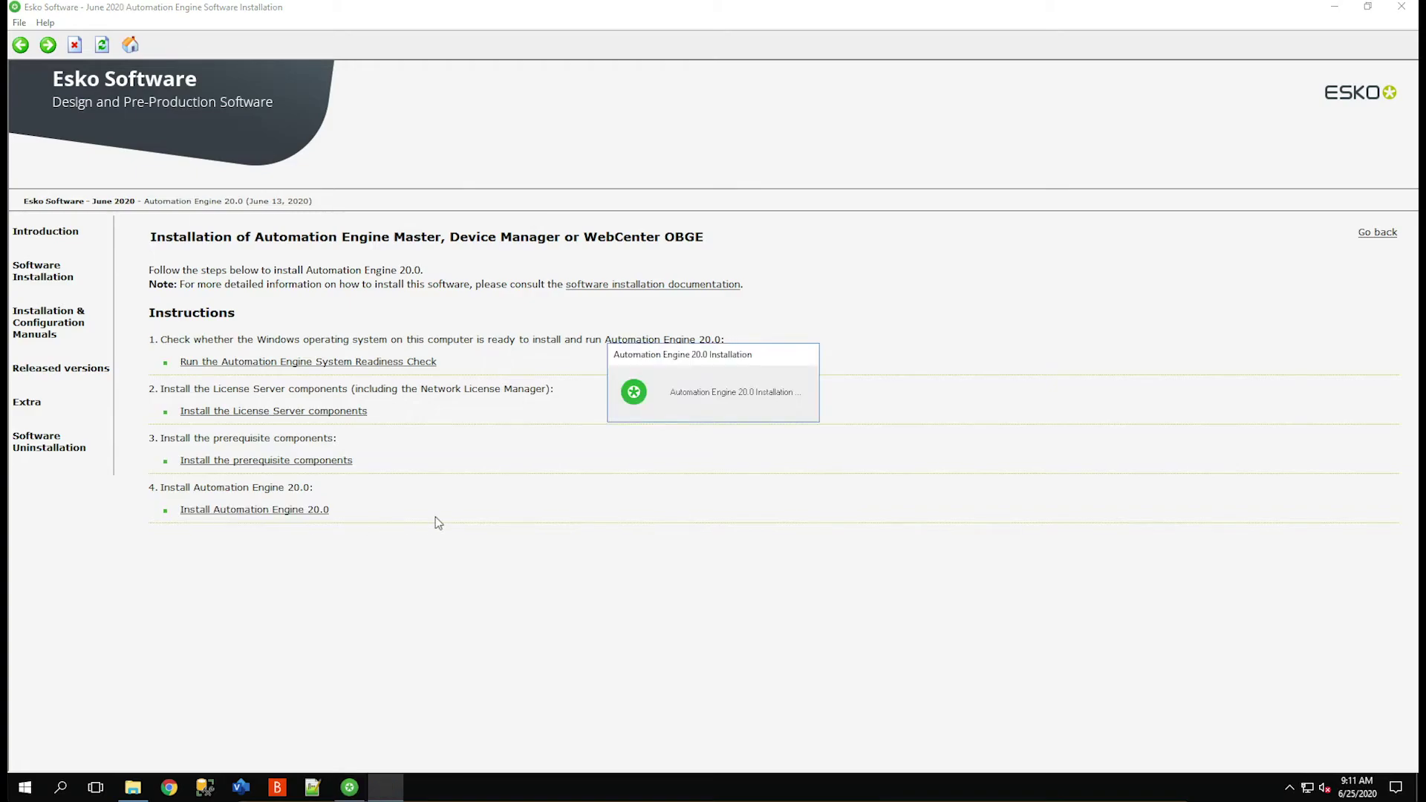
left_click(822, 524)
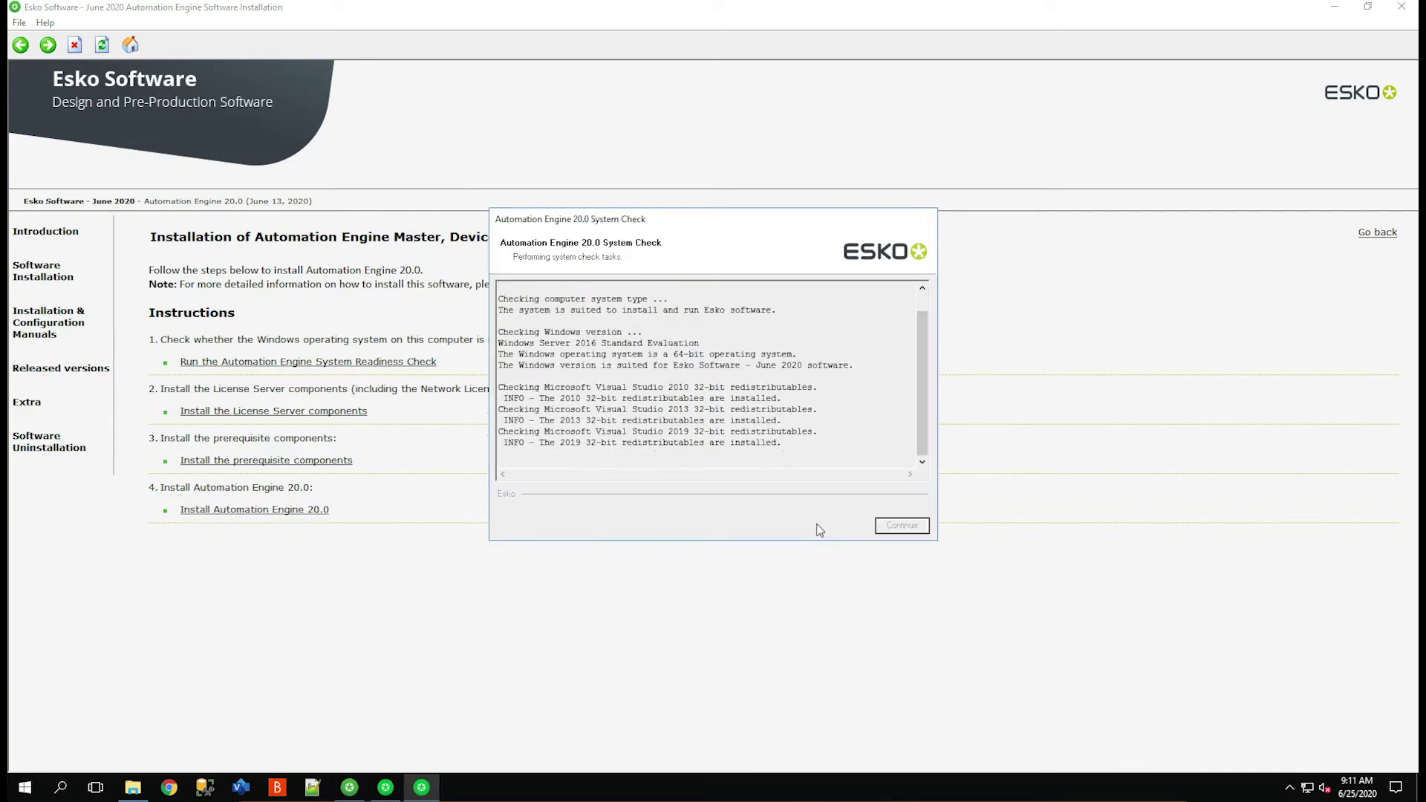
left_click(902, 526)
left_click(823, 525)
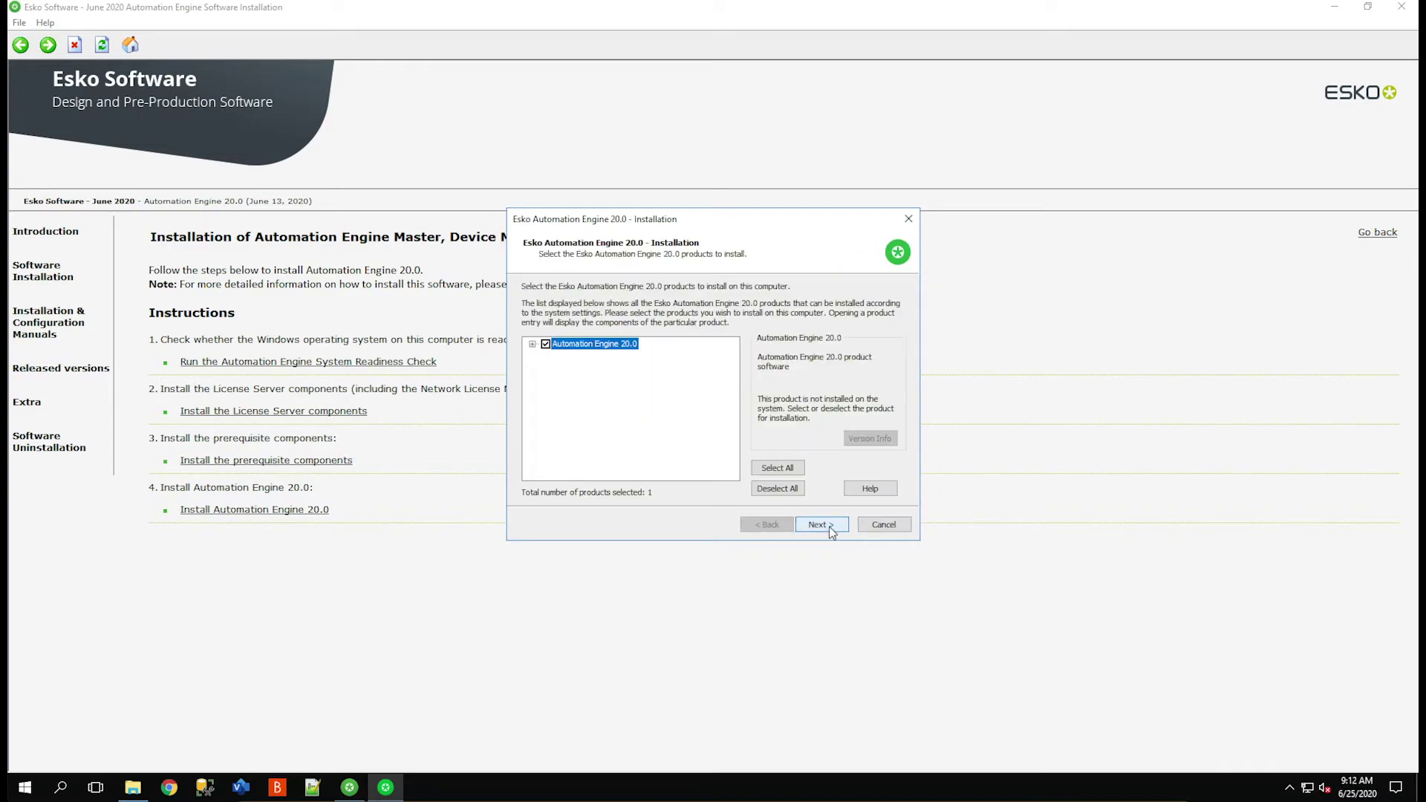
Step: Set D:\Esko as the destination folder for all Automation Engine 20.0 components and start the installation
left_click(681, 459)
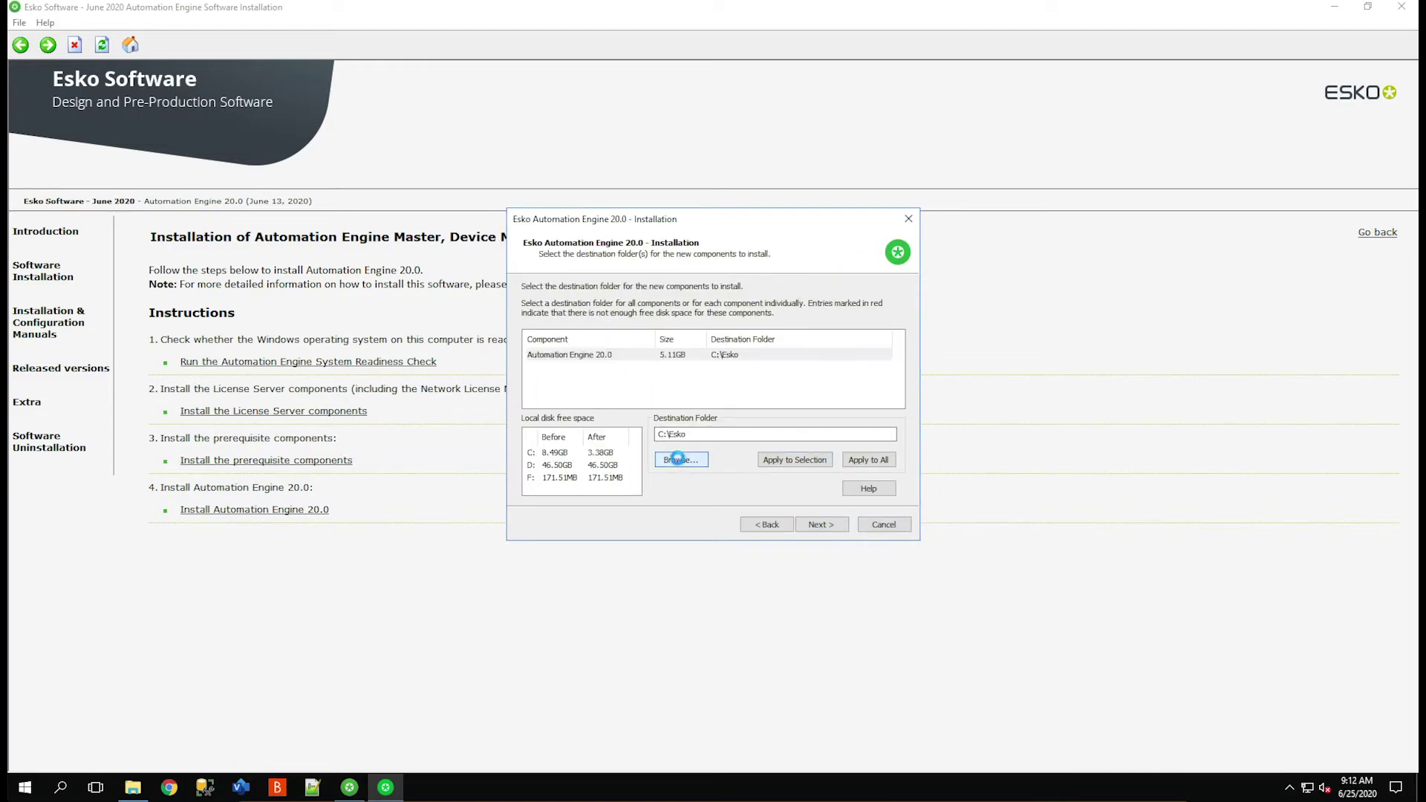
double_click(651, 421)
double_click(658, 432)
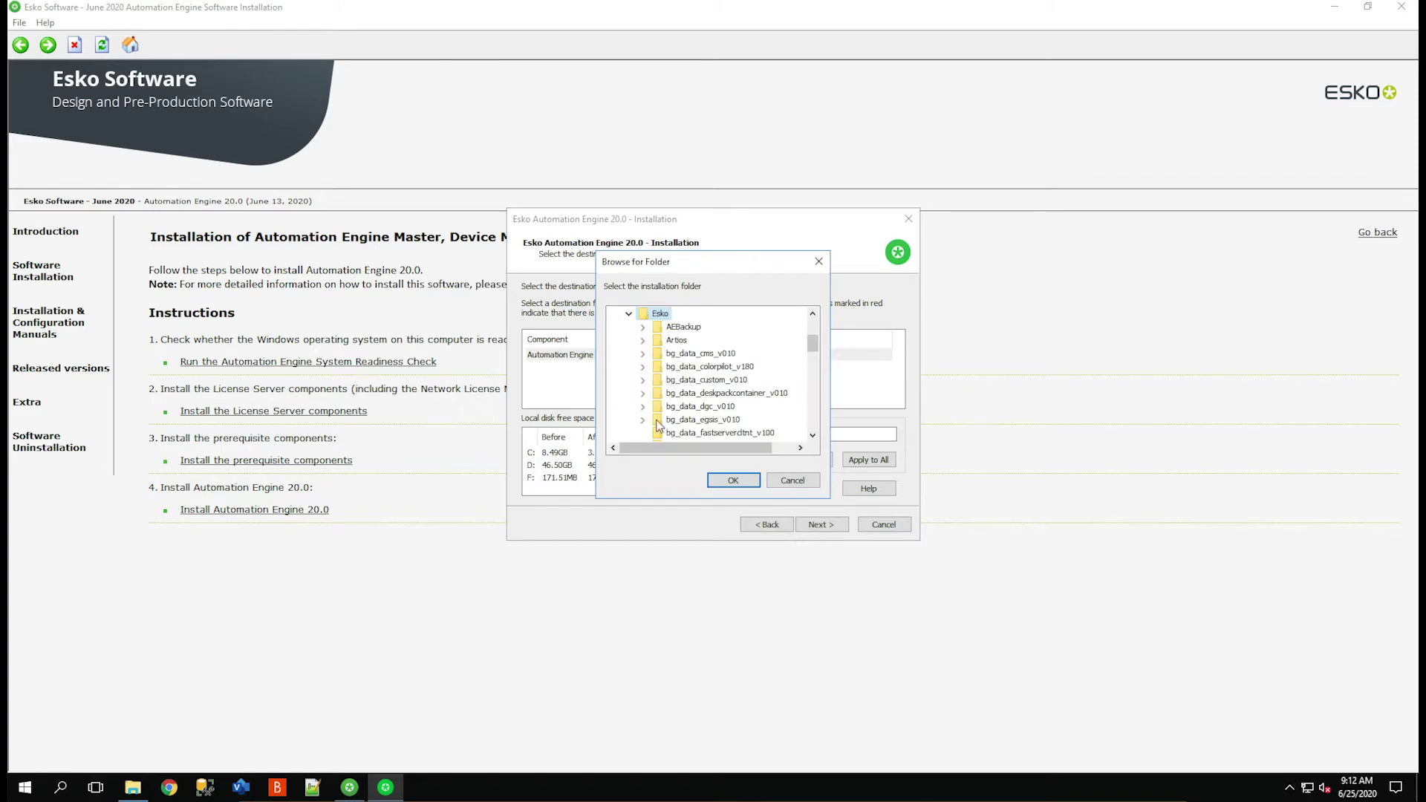
left_click(742, 478)
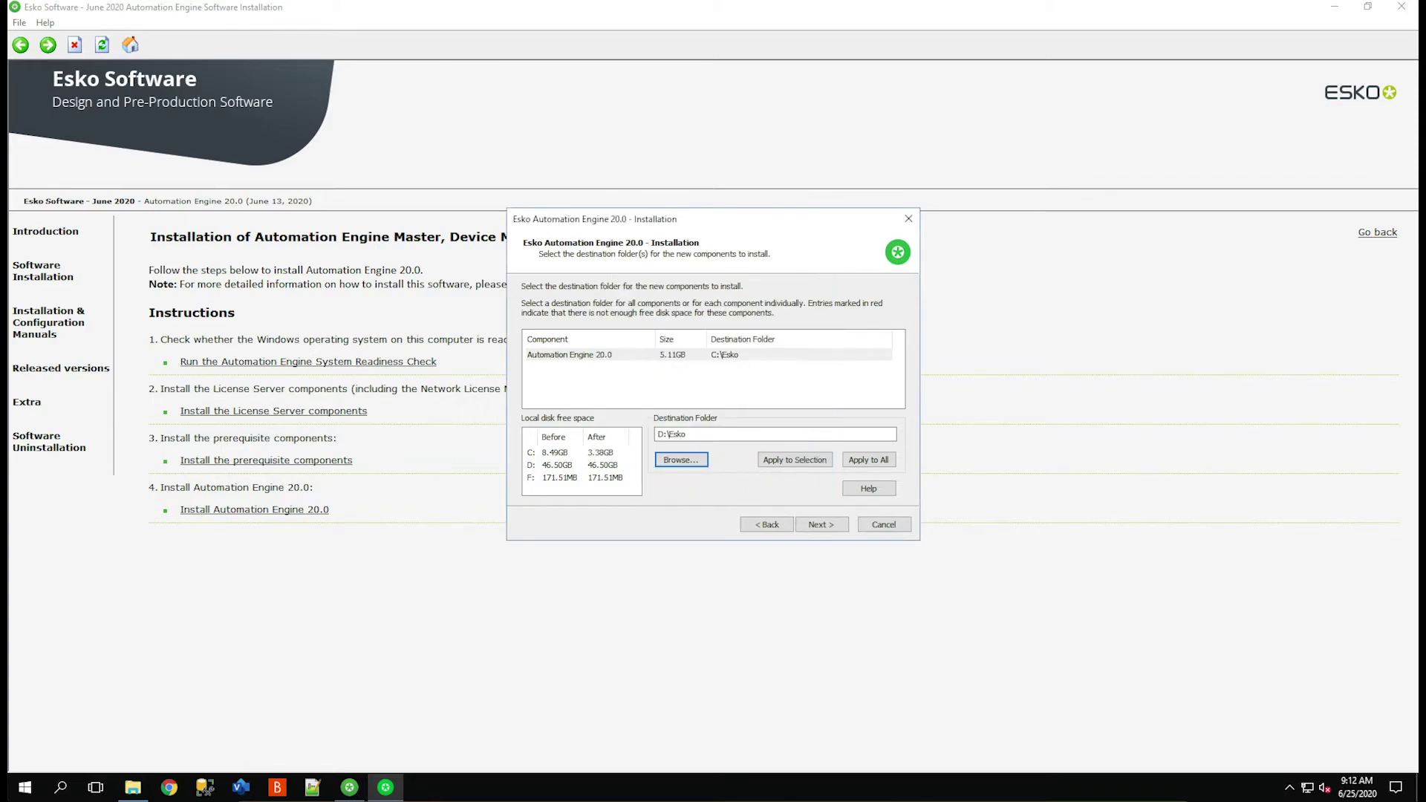
left_click(864, 461)
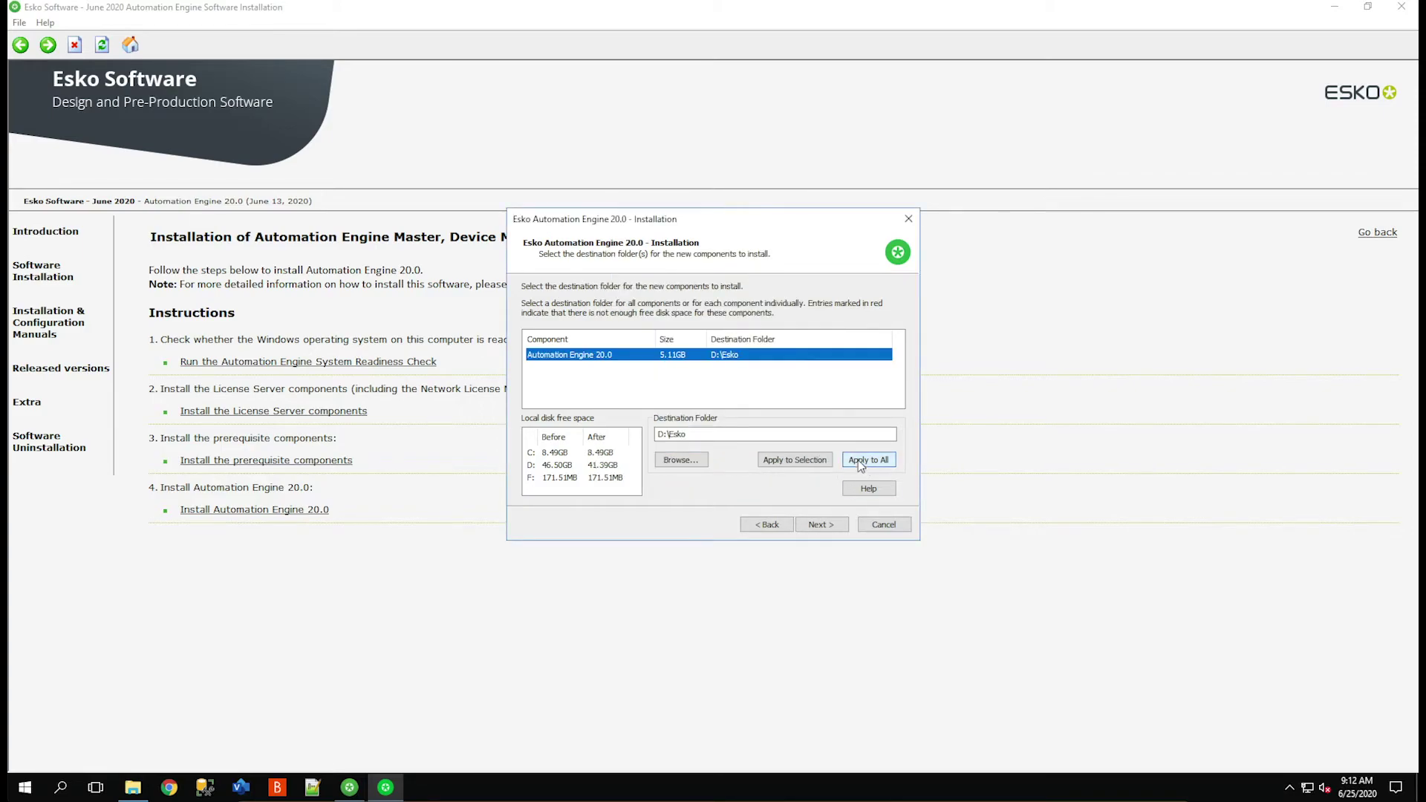
left_click(839, 525)
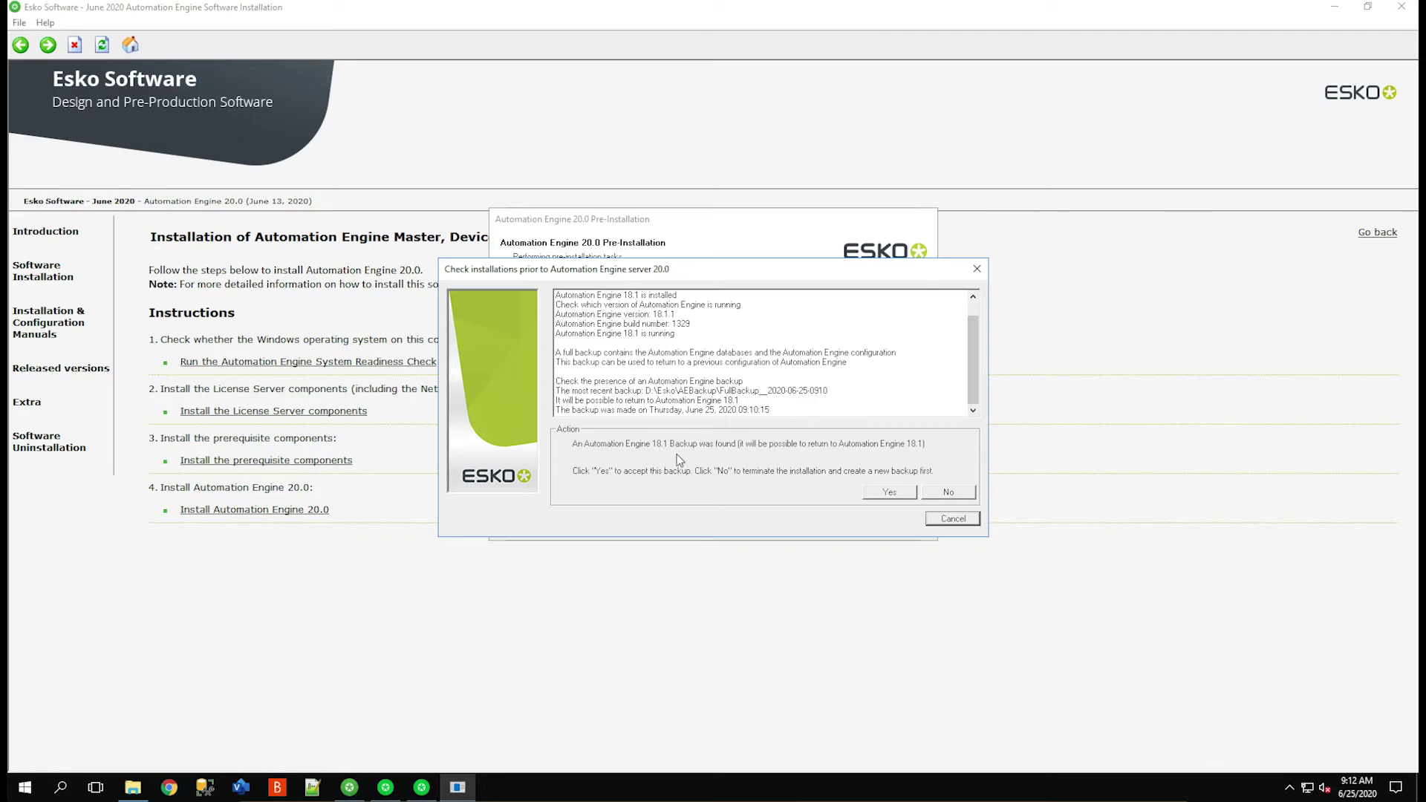
Step: Accept the new Automation Engine 18.1 backup, complete the installation wizard and minimize the Esko installer window
left_click(881, 494)
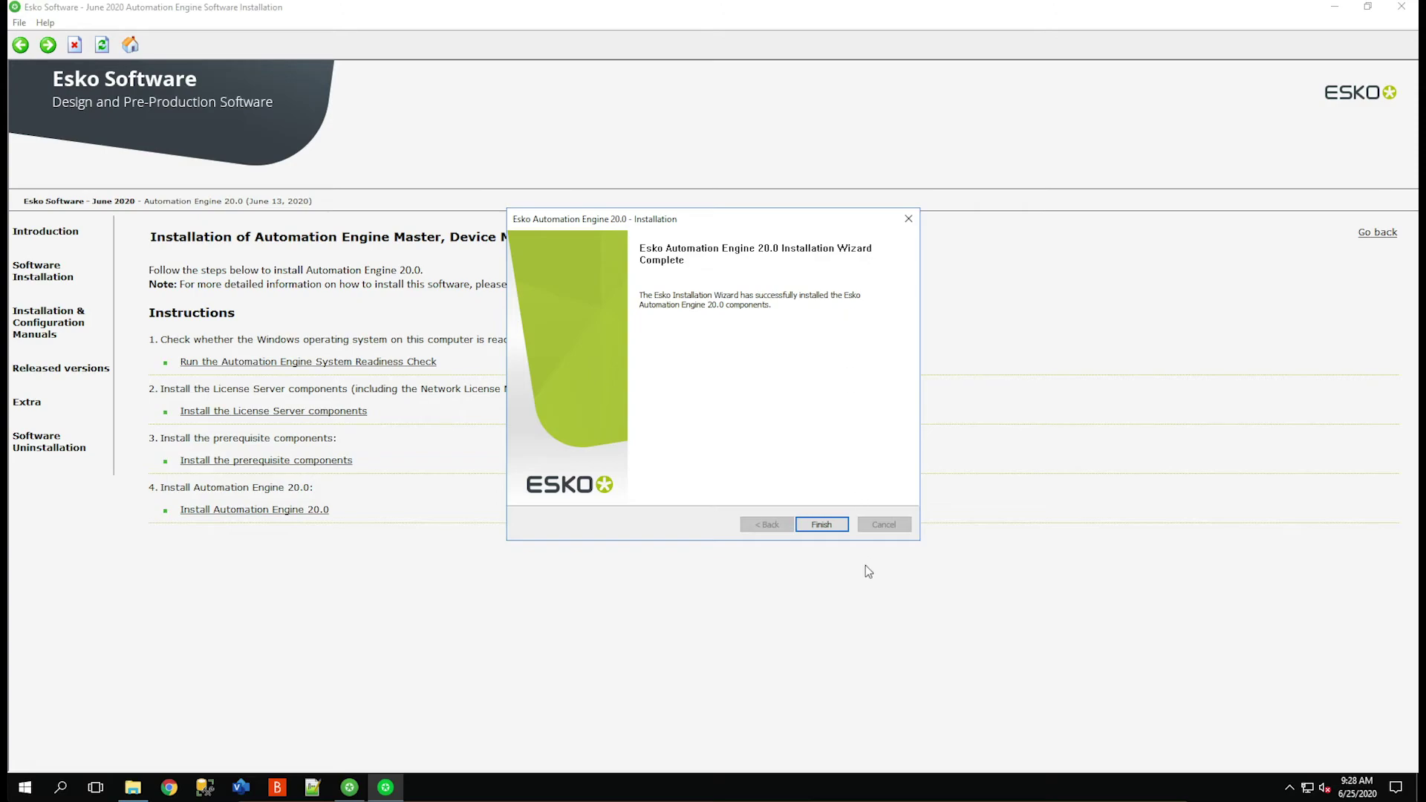
left_click(821, 525)
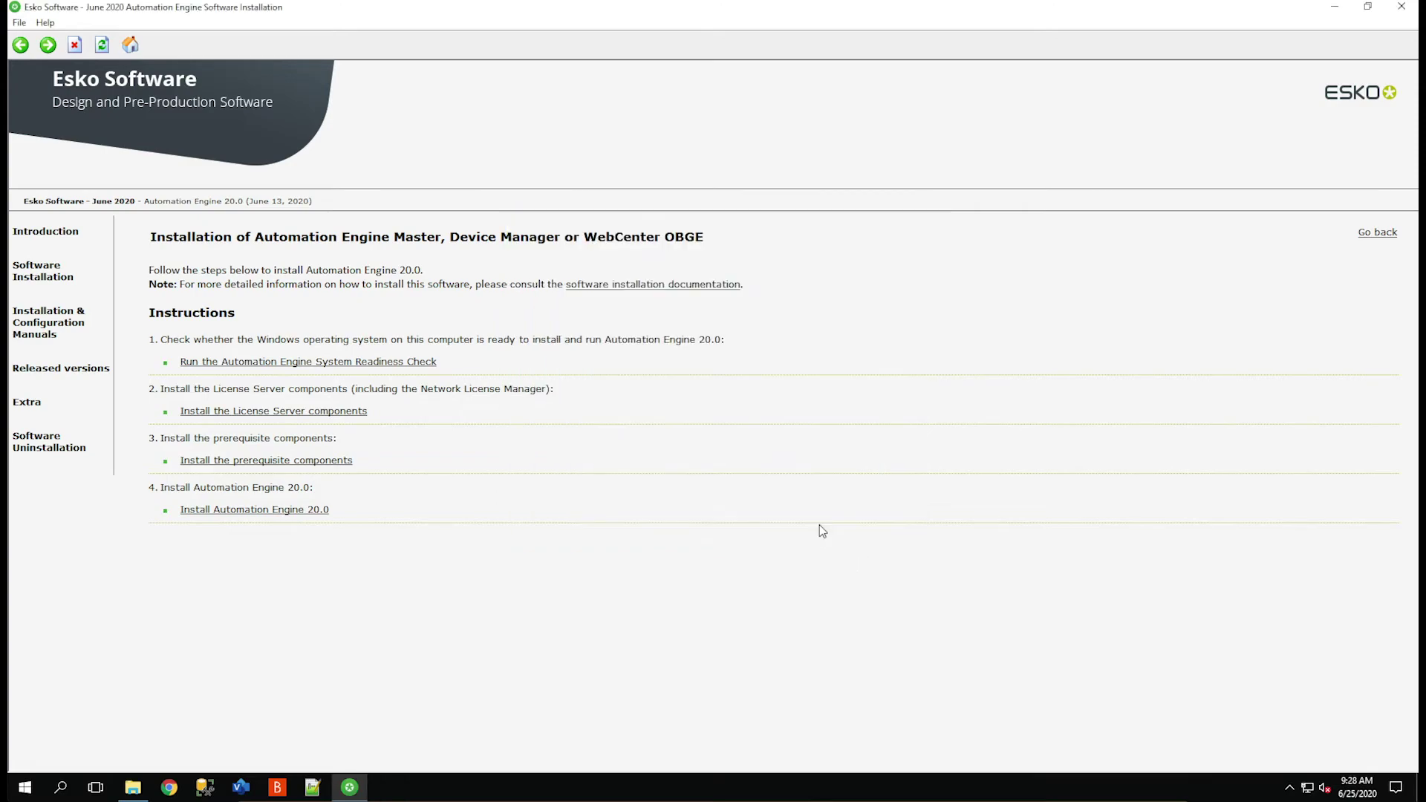
left_click(1335, 7)
Step: Open the Automation Engine 20.0 Client Apps page, download the Desktop Client Applications and launch the downloaded installer
left_click(104, 231)
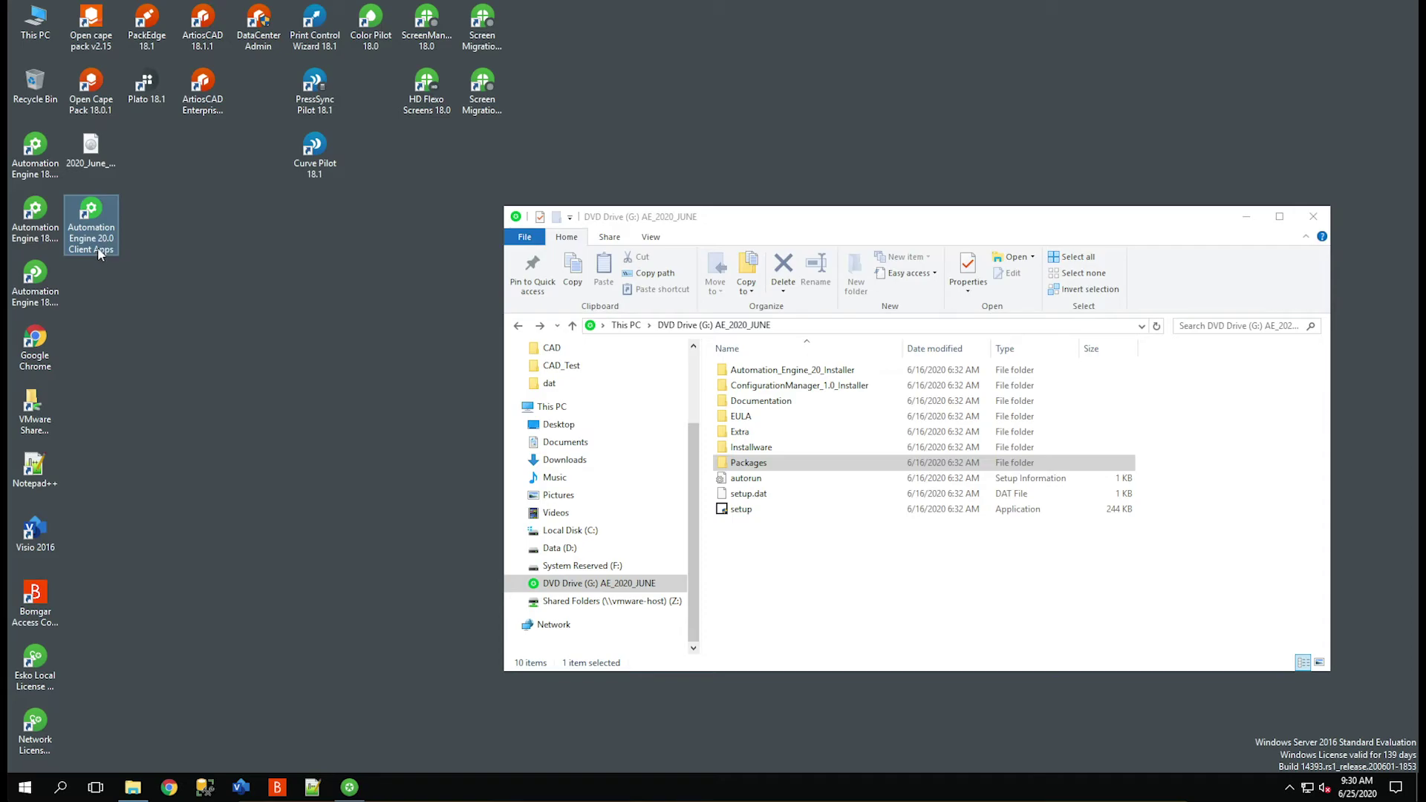
double_click(98, 254)
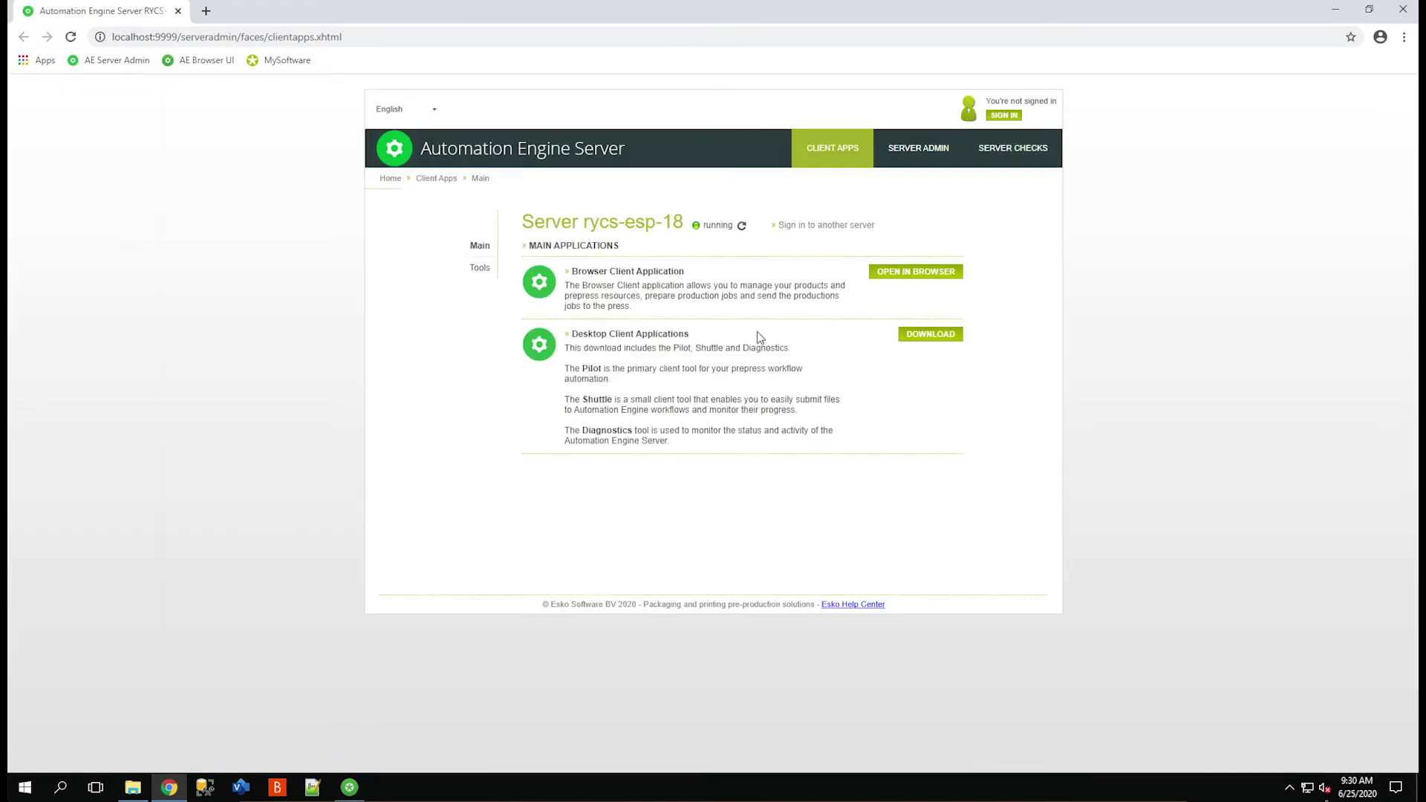
left_click(933, 336)
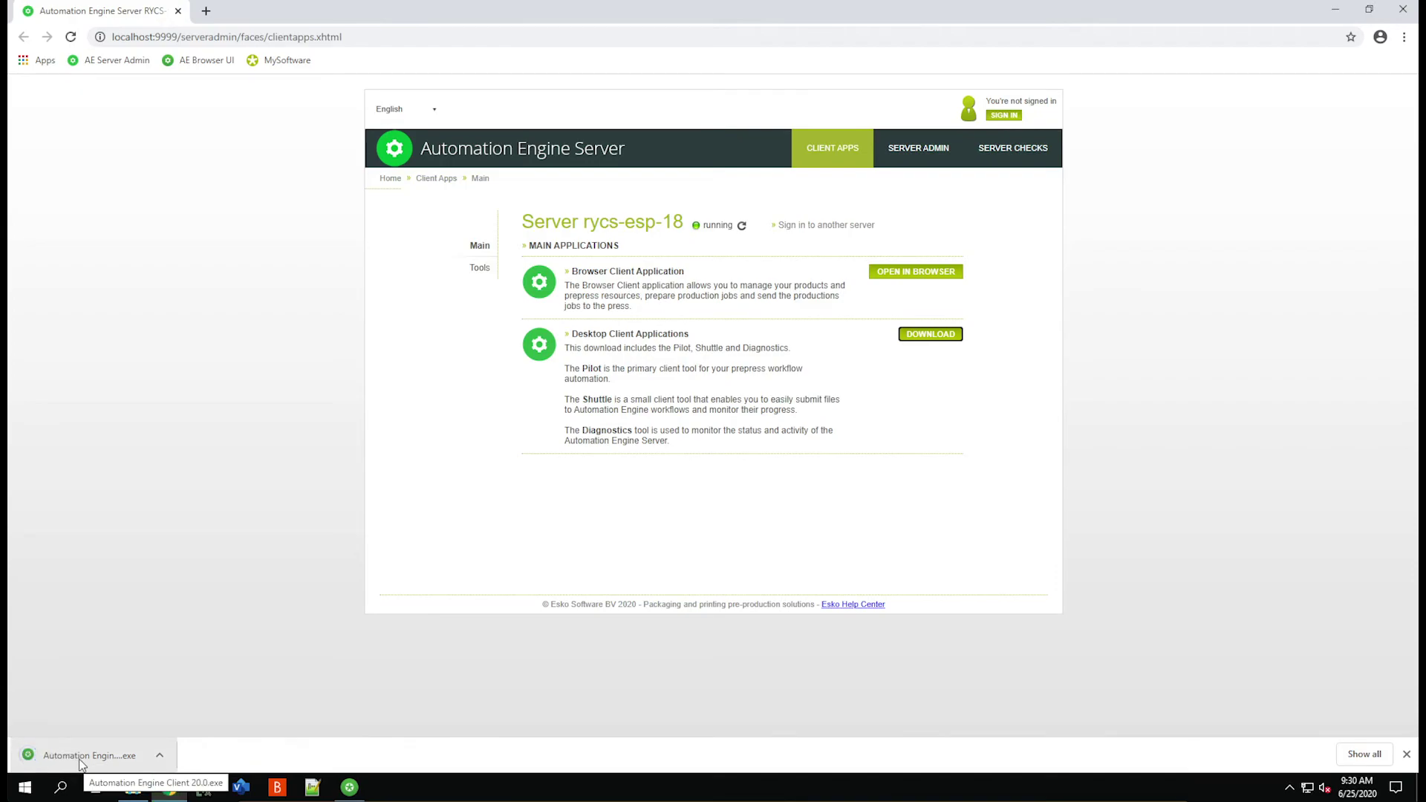
left_click(100, 764)
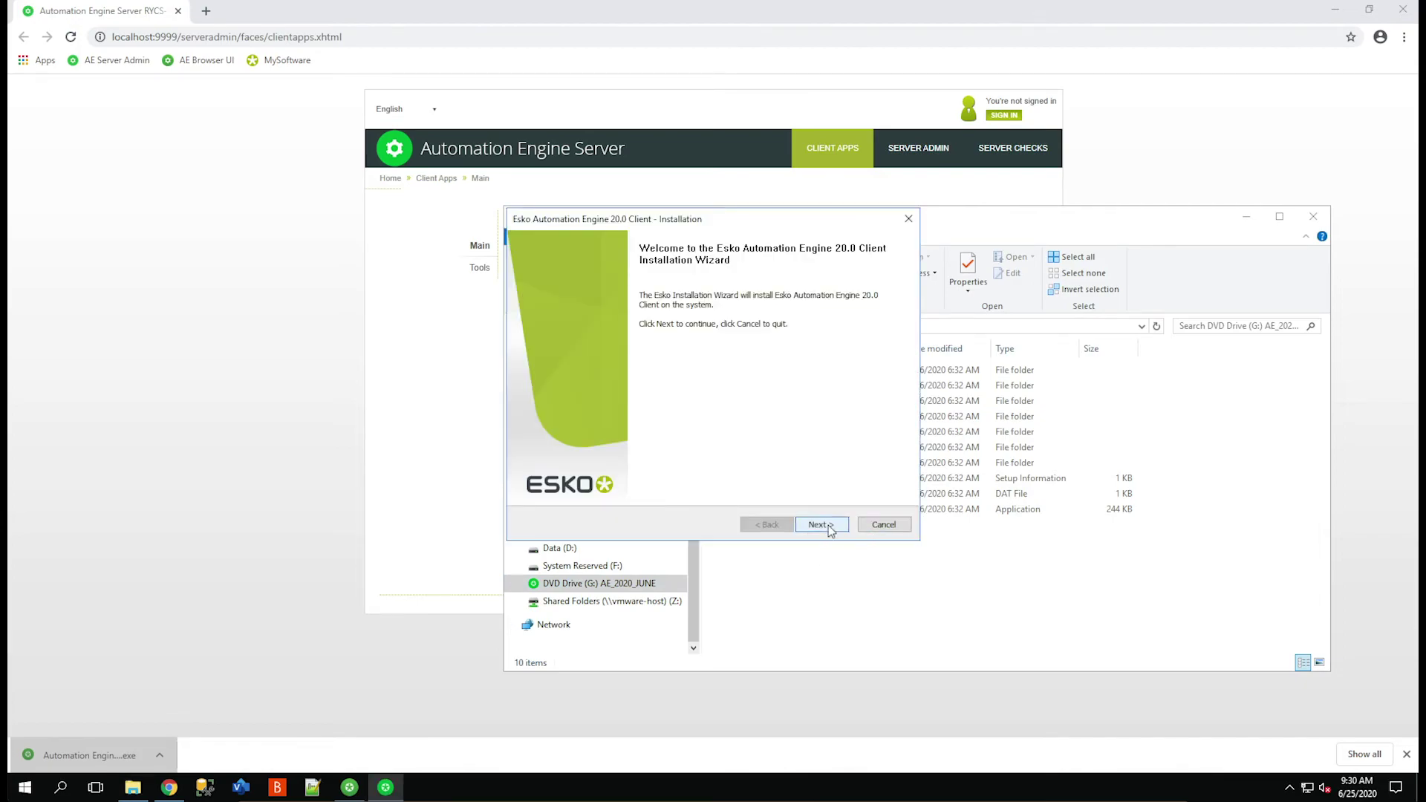
Step: Advance the Automation Engine 20.0 Client wizard through the system checks and accept the license agreement, minimizing the File Explorer window
left_click(827, 524)
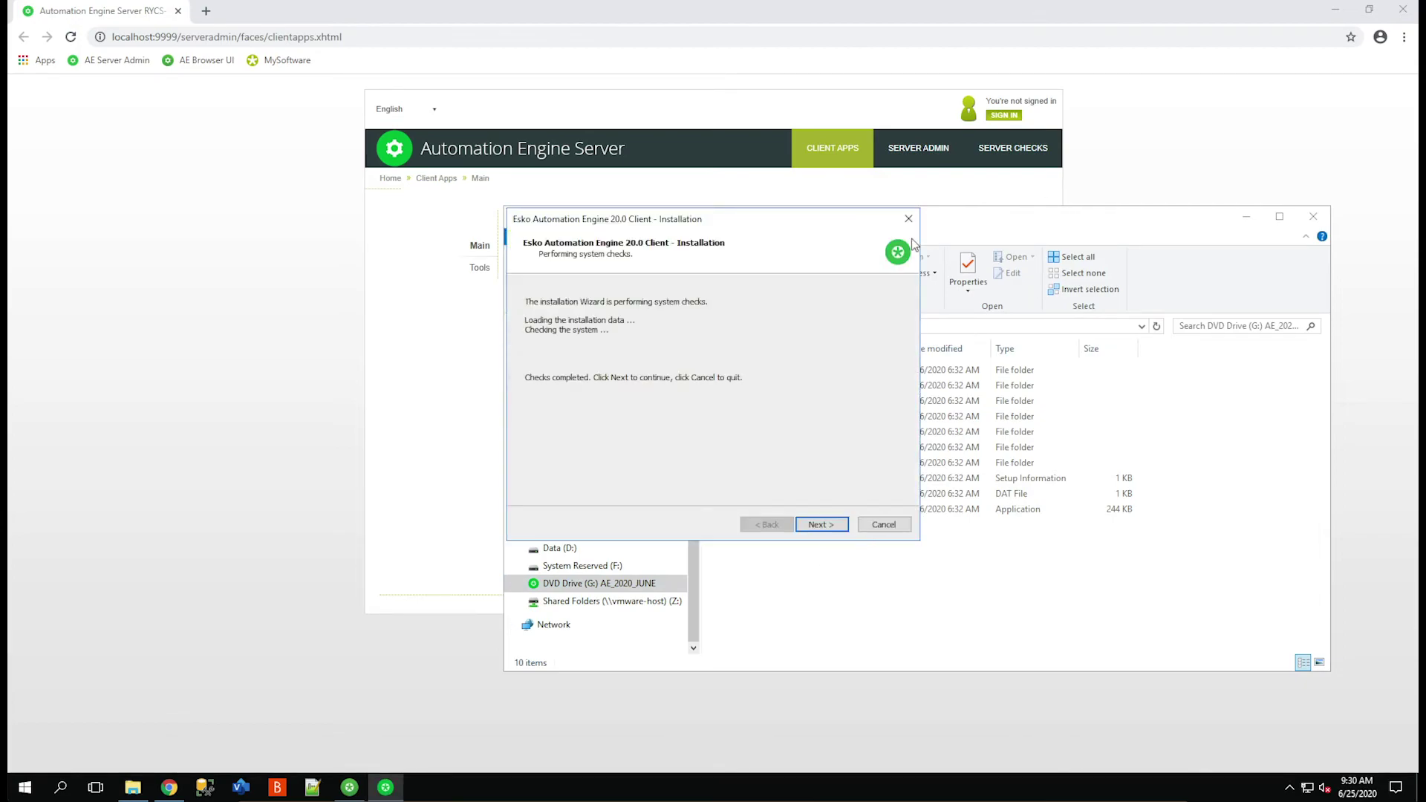
left_click(1247, 217)
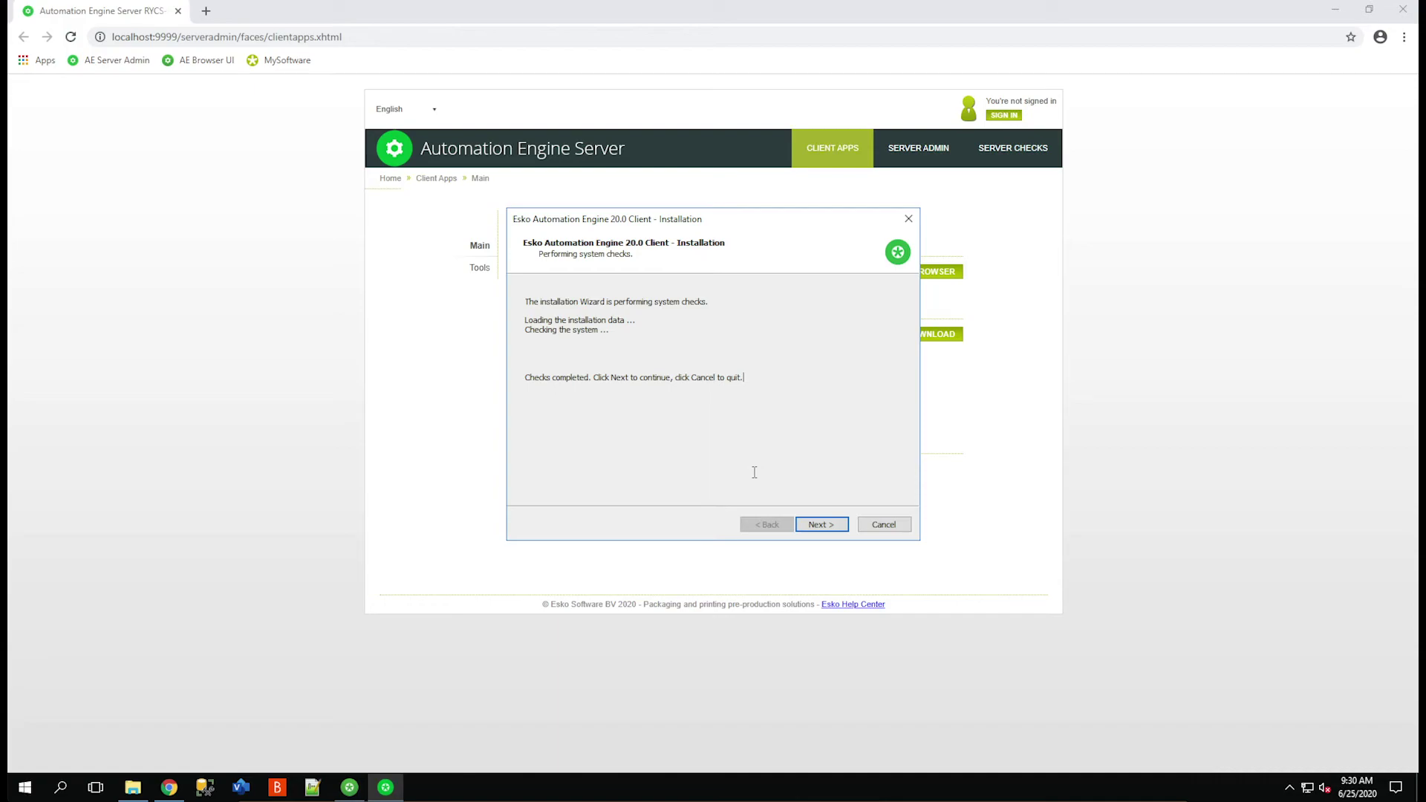
left_click(822, 525)
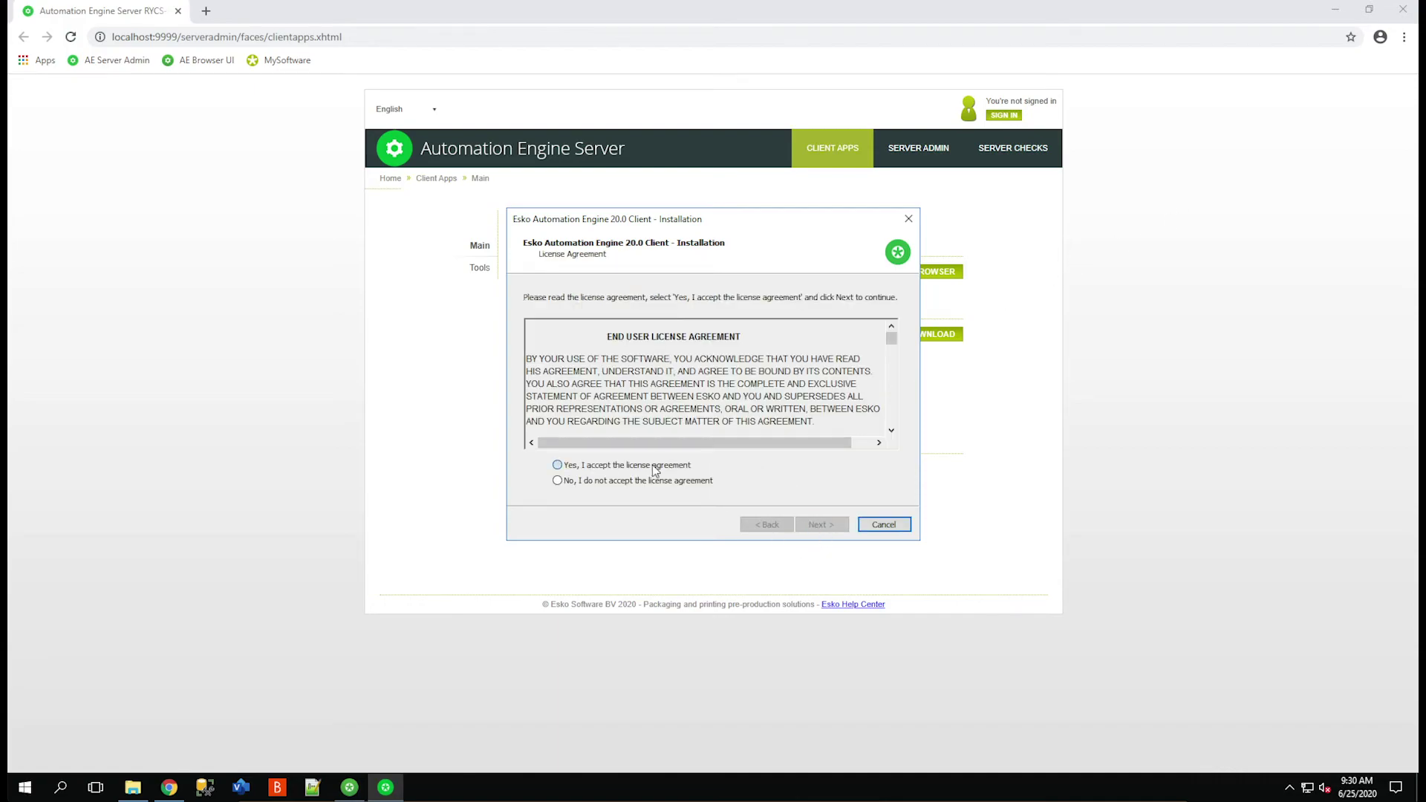
left_click(653, 466)
left_click(827, 524)
left_click(827, 524)
Step: Set the client's destination folder to D:\Esko, start the client installation and close the browser
left_click(660, 434)
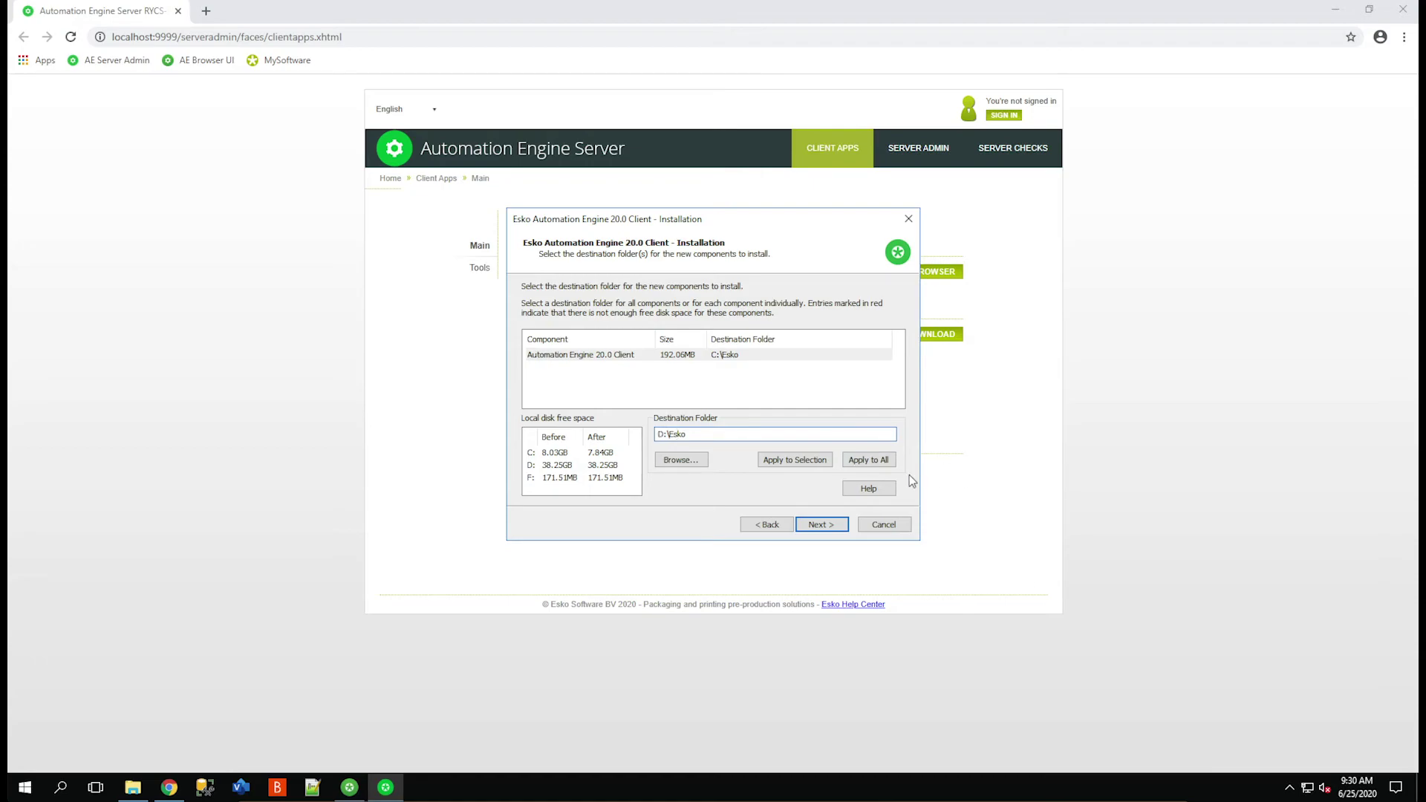
left_click(821, 525)
left_click(773, 426)
left_click(1411, 10)
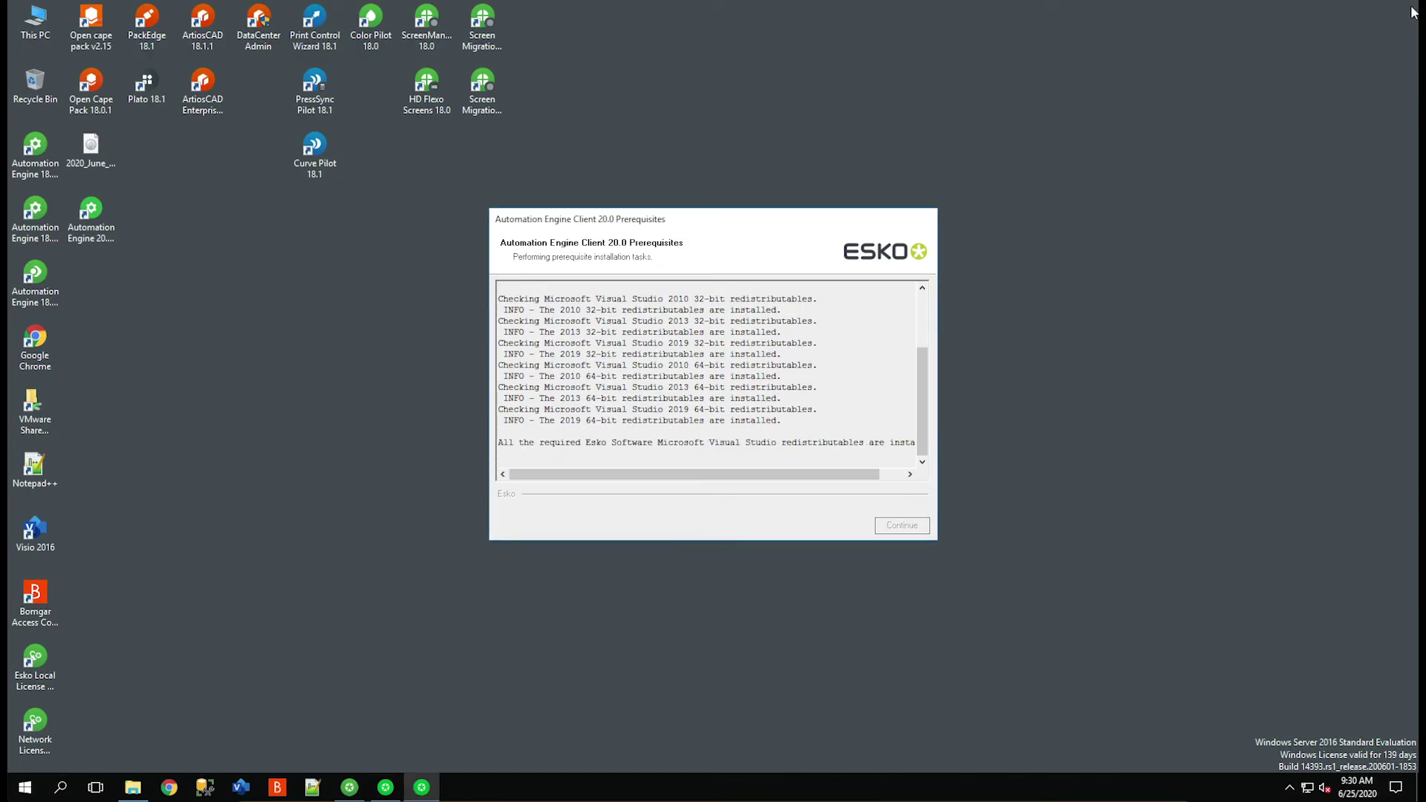
left_click(35, 277)
left_click(35, 215)
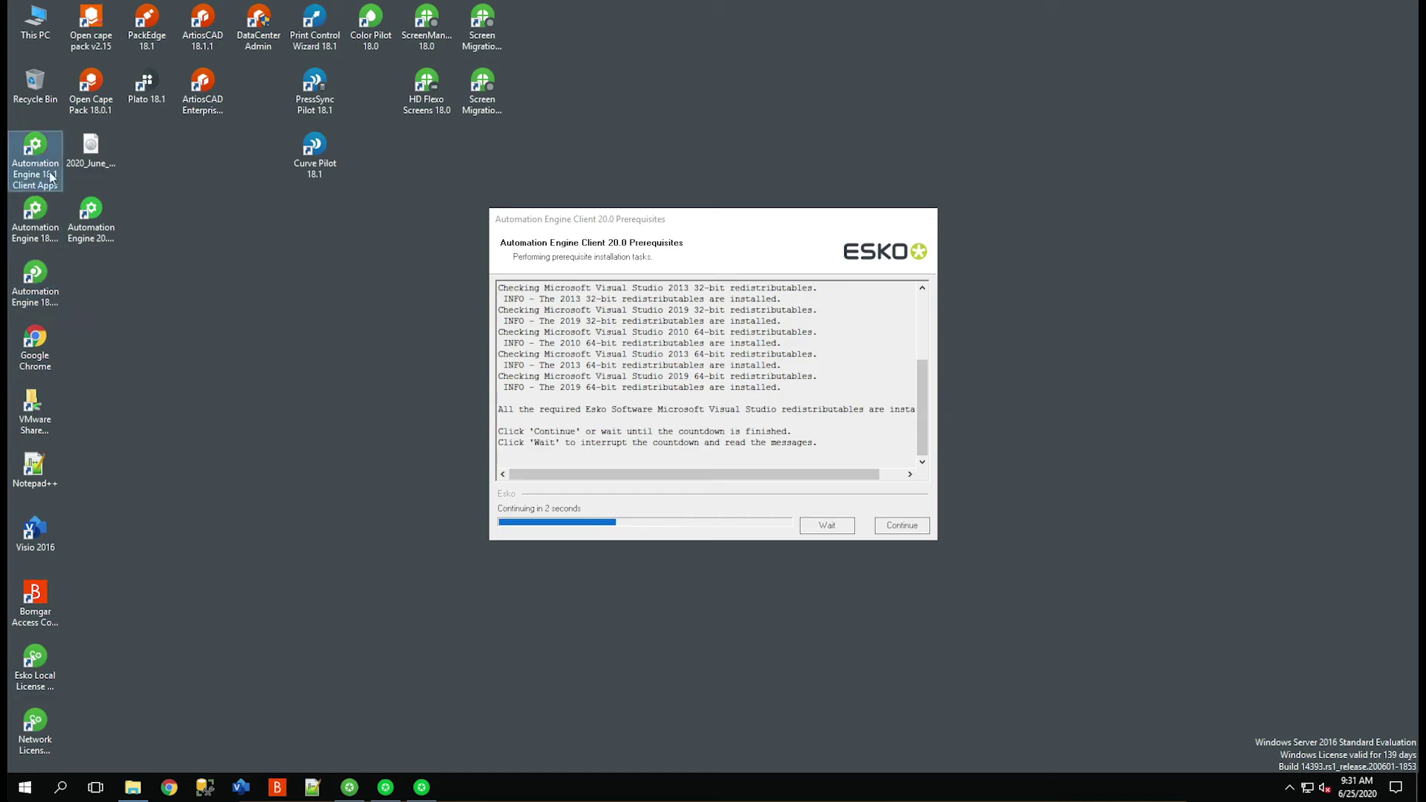
left_click(35, 152)
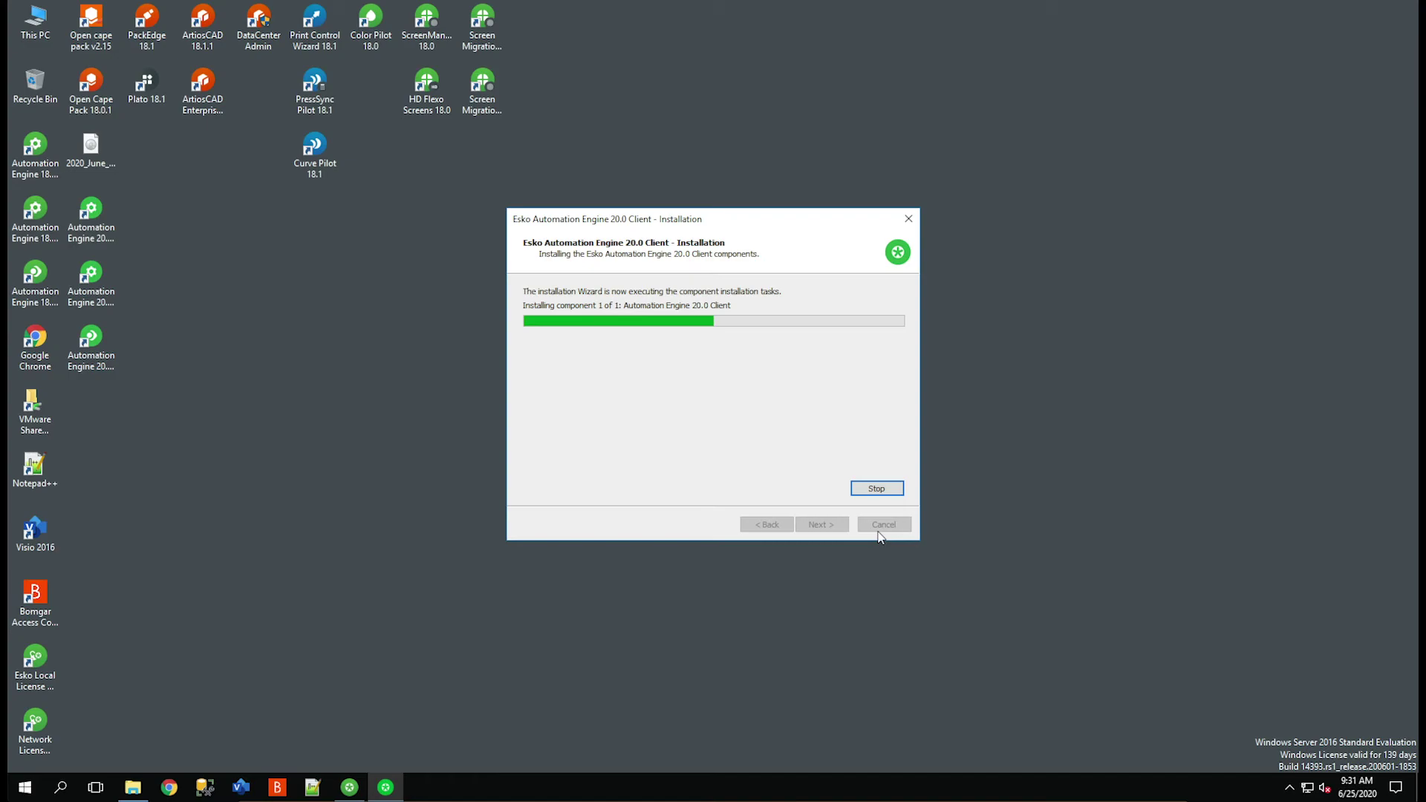
Step: Launch the Automation Engine 20.0 Pilot and sign in to the server with the account password
left_click(109, 303)
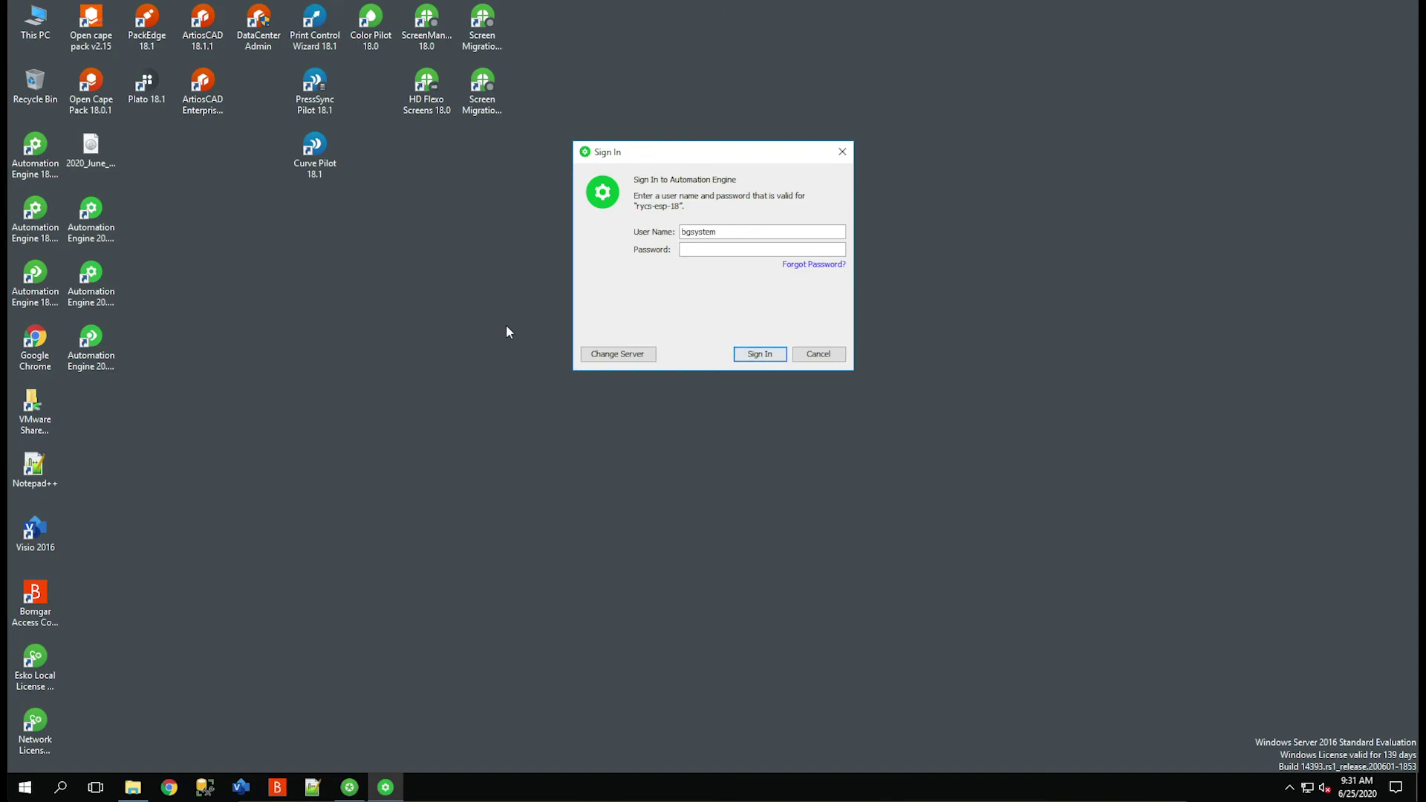
type("*********")
key("Return")
key("Return")
key("BackSpace")
key("BackSpace")
key("BackSpace")
key("BackSpace")
key("BackSpace")
key("BackSpace")
key("BackSpace")
key("BackSpace")
key("BackSpace")
type("*********")
key("Return")
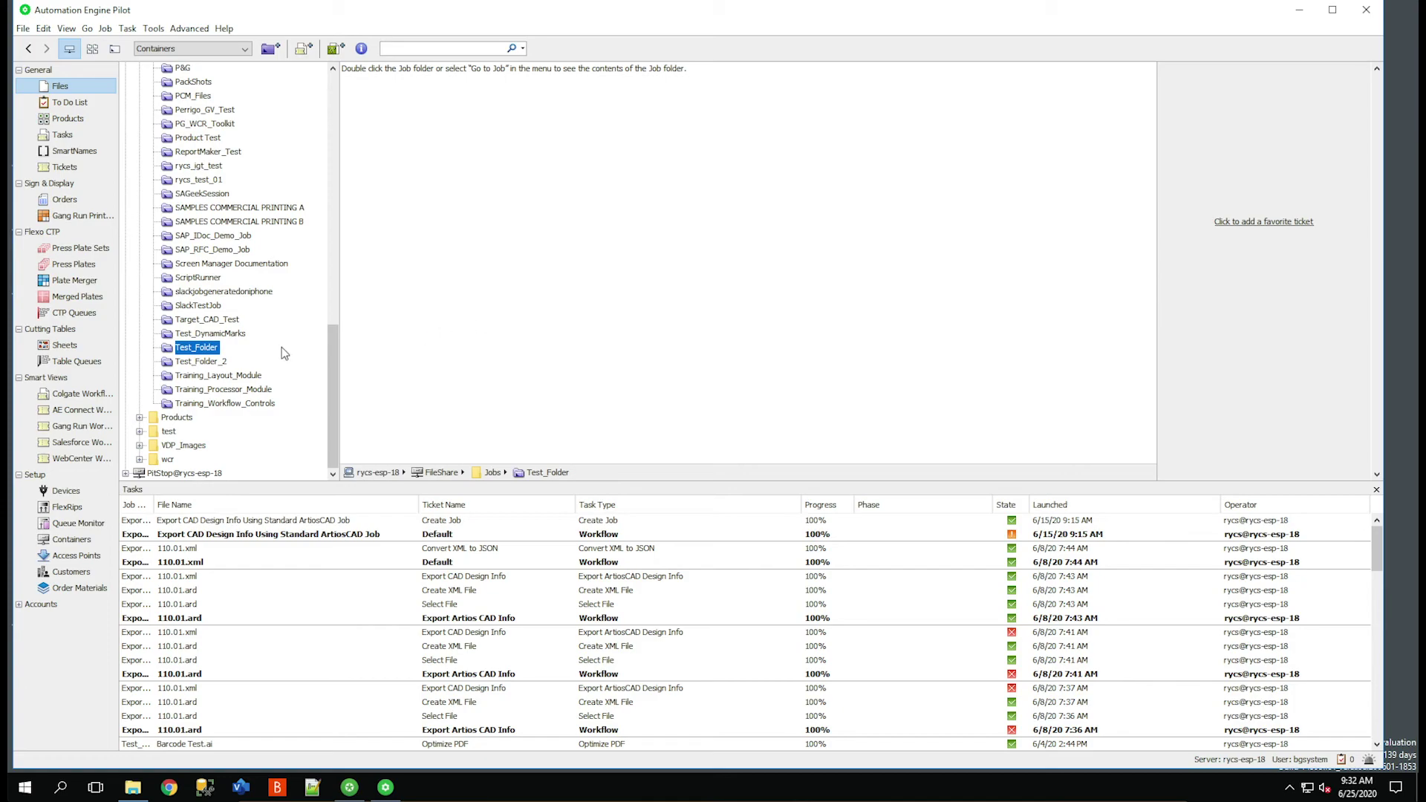
Step: Open the Test_Folder_2 job folder and create a new task for the file connect_more.ai
left_click(213, 364)
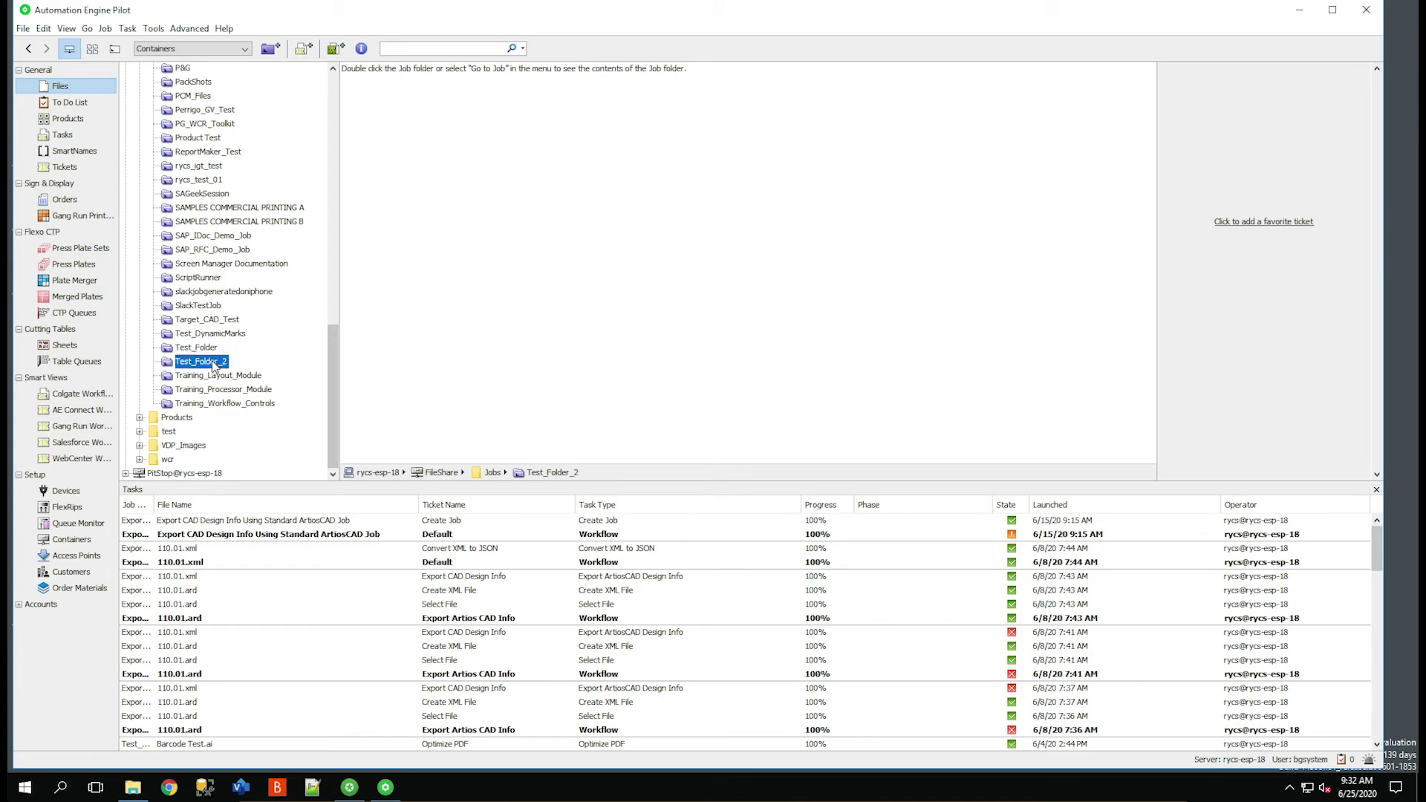
double_click(213, 364)
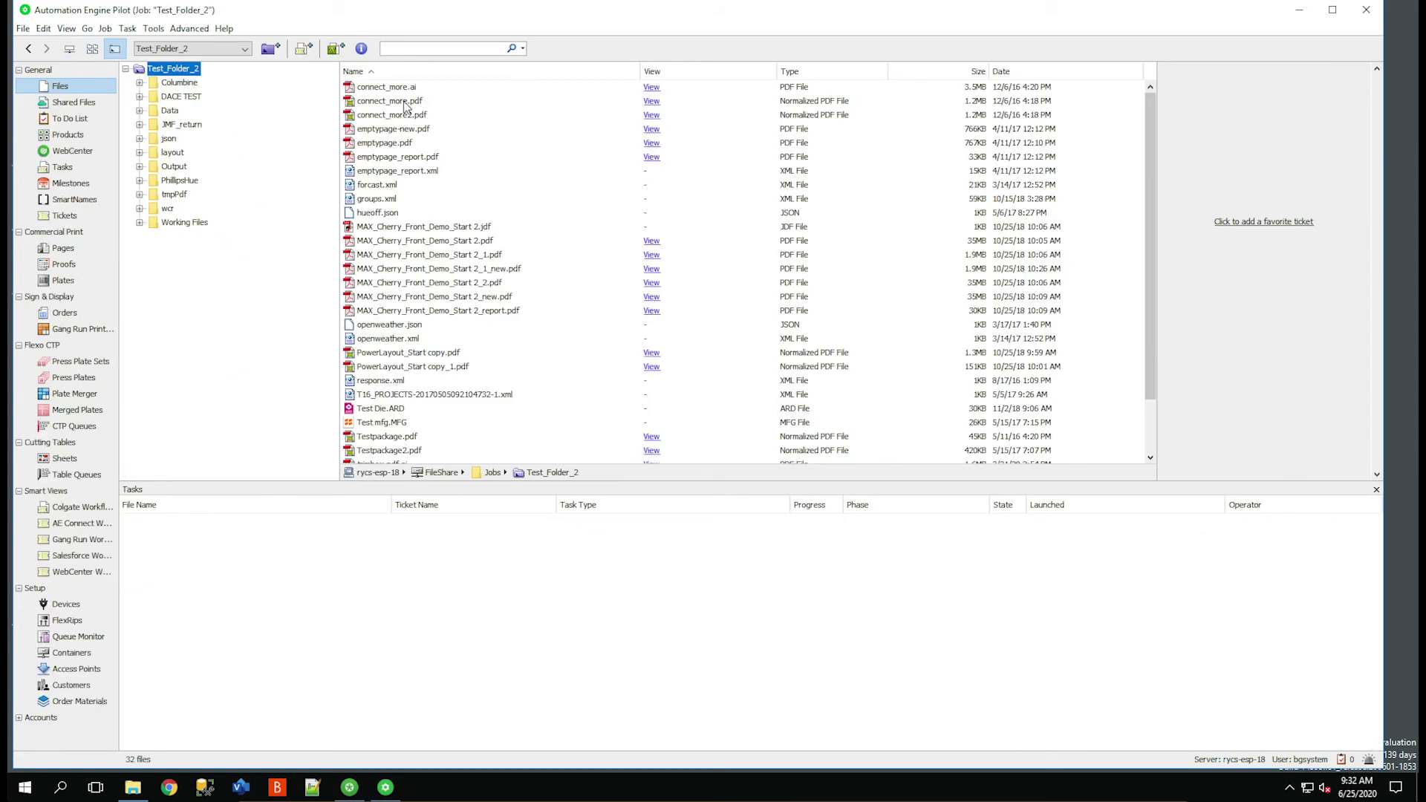
left_click(407, 88)
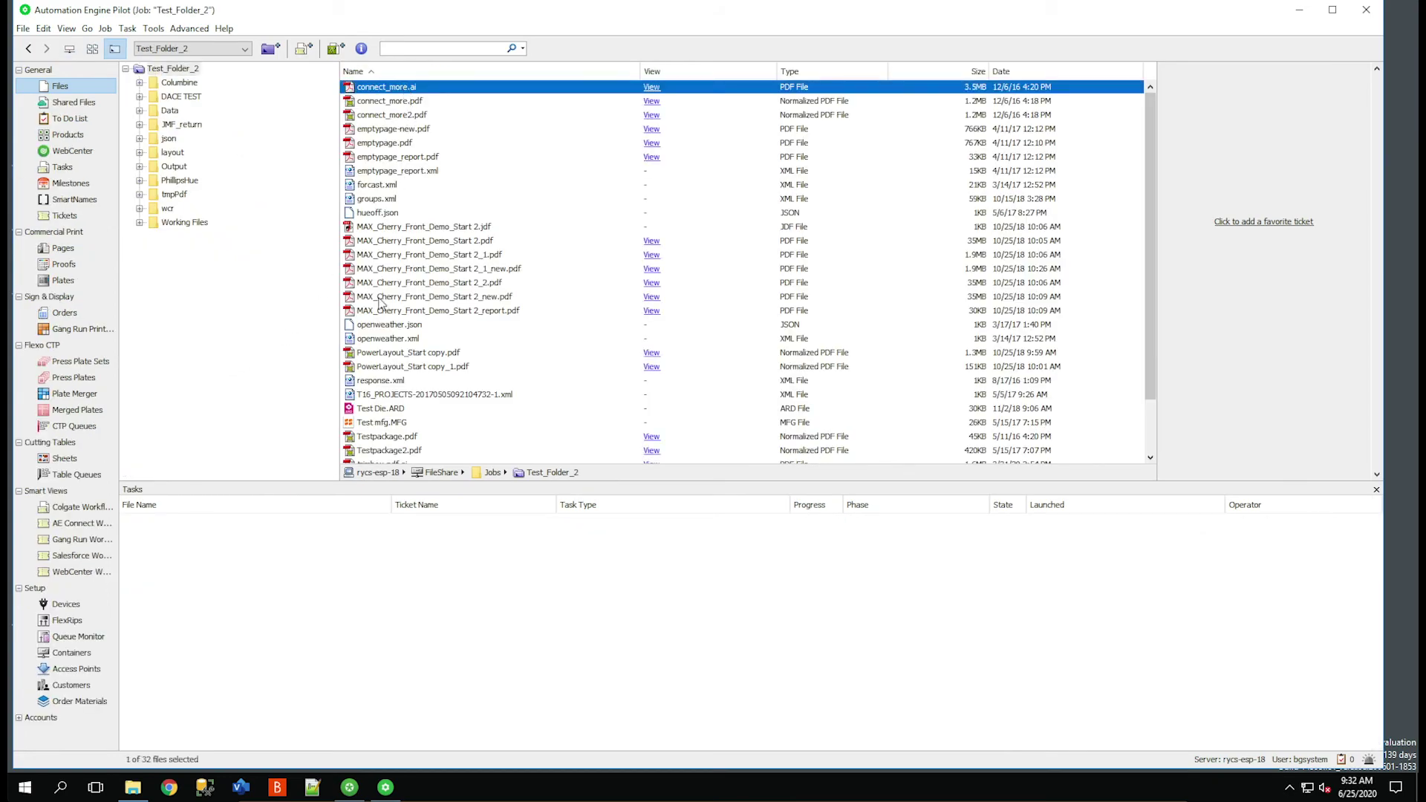
left_click(337, 50)
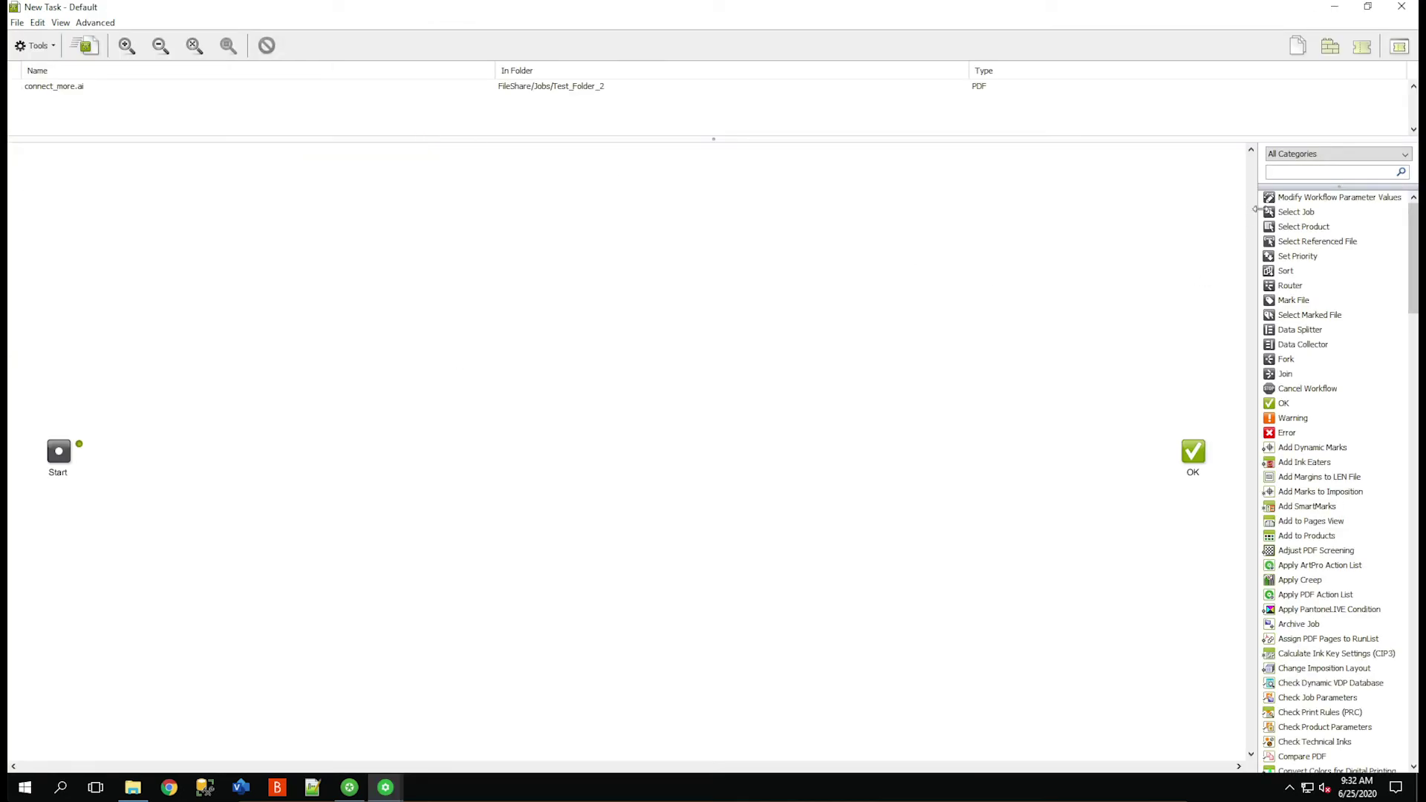
Step: Find the Export to PDF File ticket, add it to the workflow and connect it between Start and OK
left_click(1297, 185)
type("export")
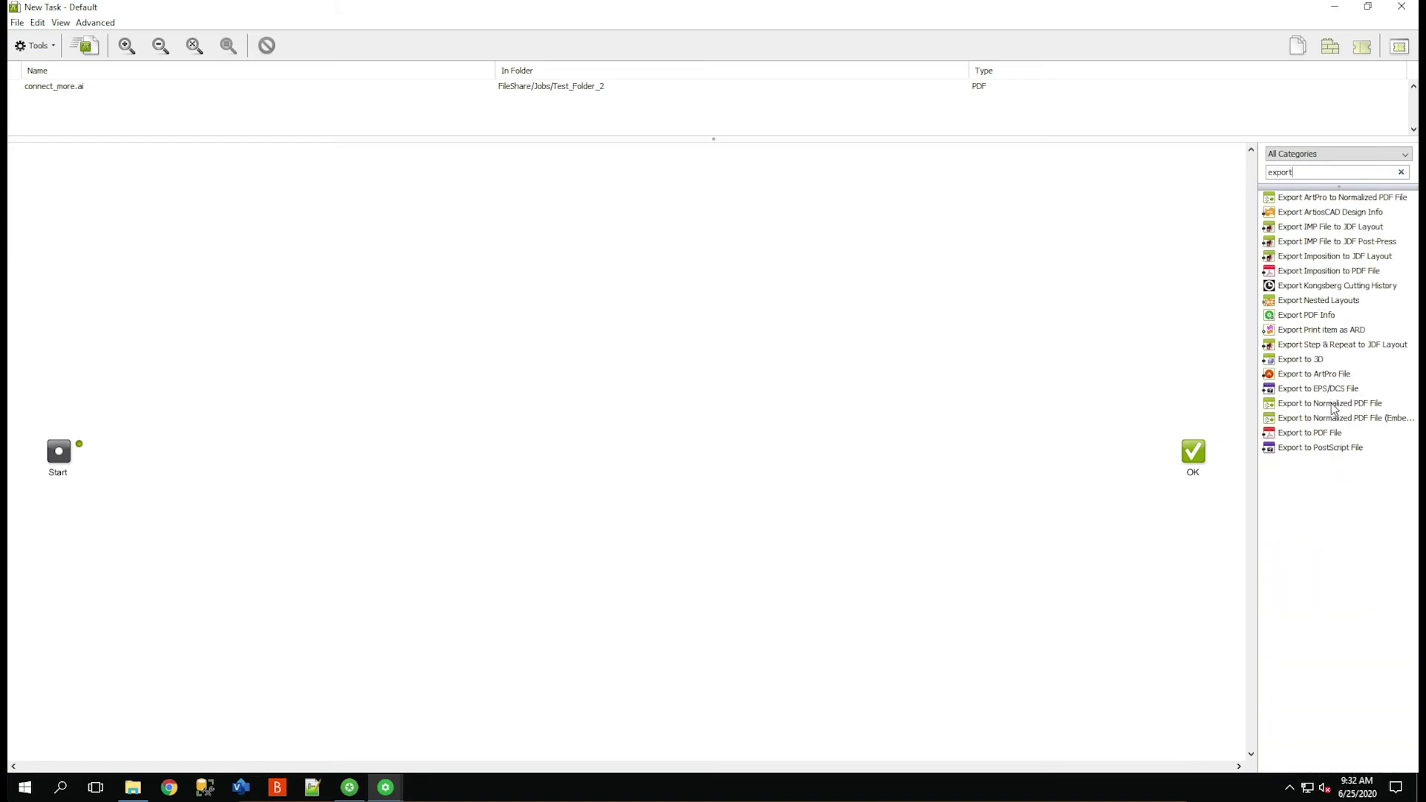
left_click_drag(1333, 432, 447, 460)
left_click_drag(78, 444, 608, 456)
left_click(381, 453)
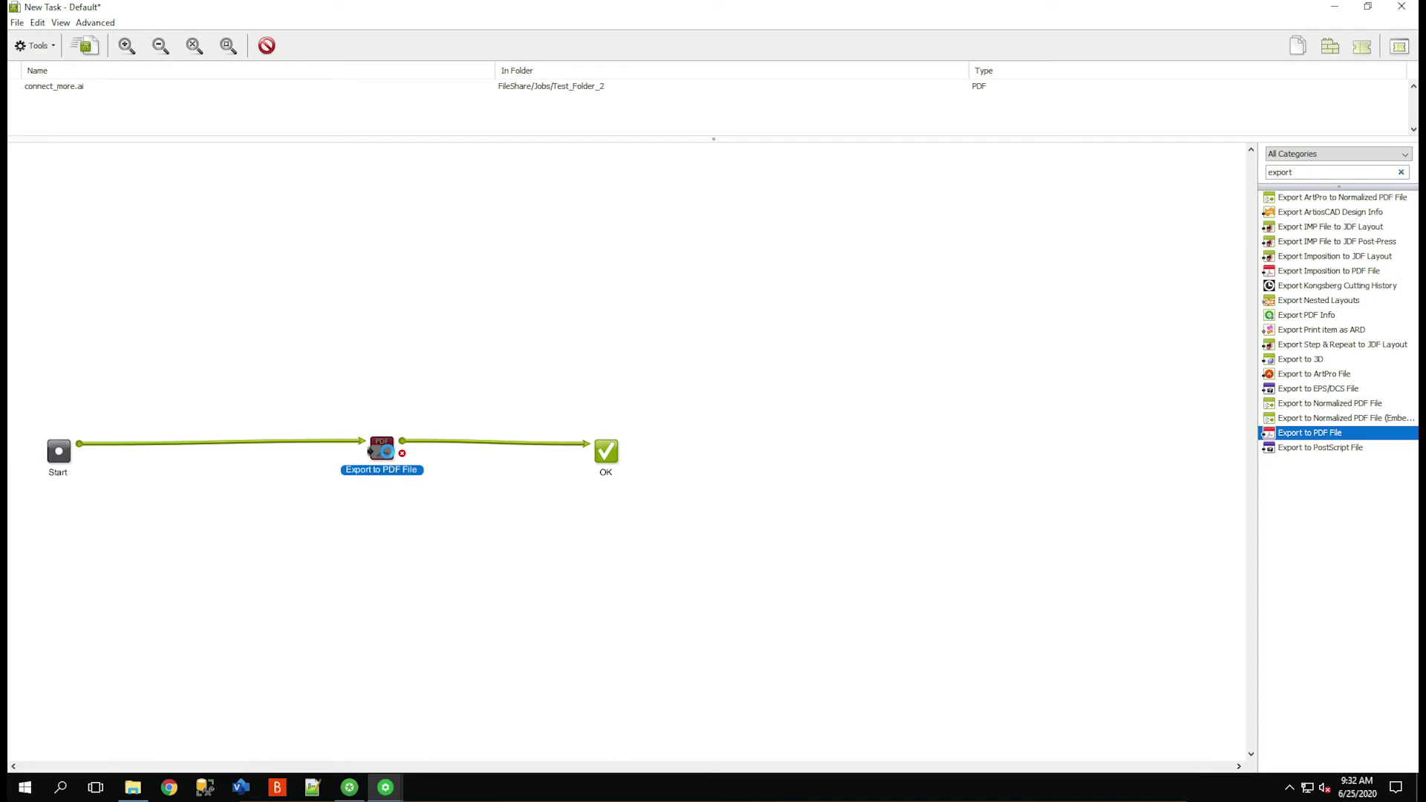
Step: Accept the Export to PDF File ticket with output in [Job URL]/Export and launch the workflow on connect_more.ai
double_click(369, 451)
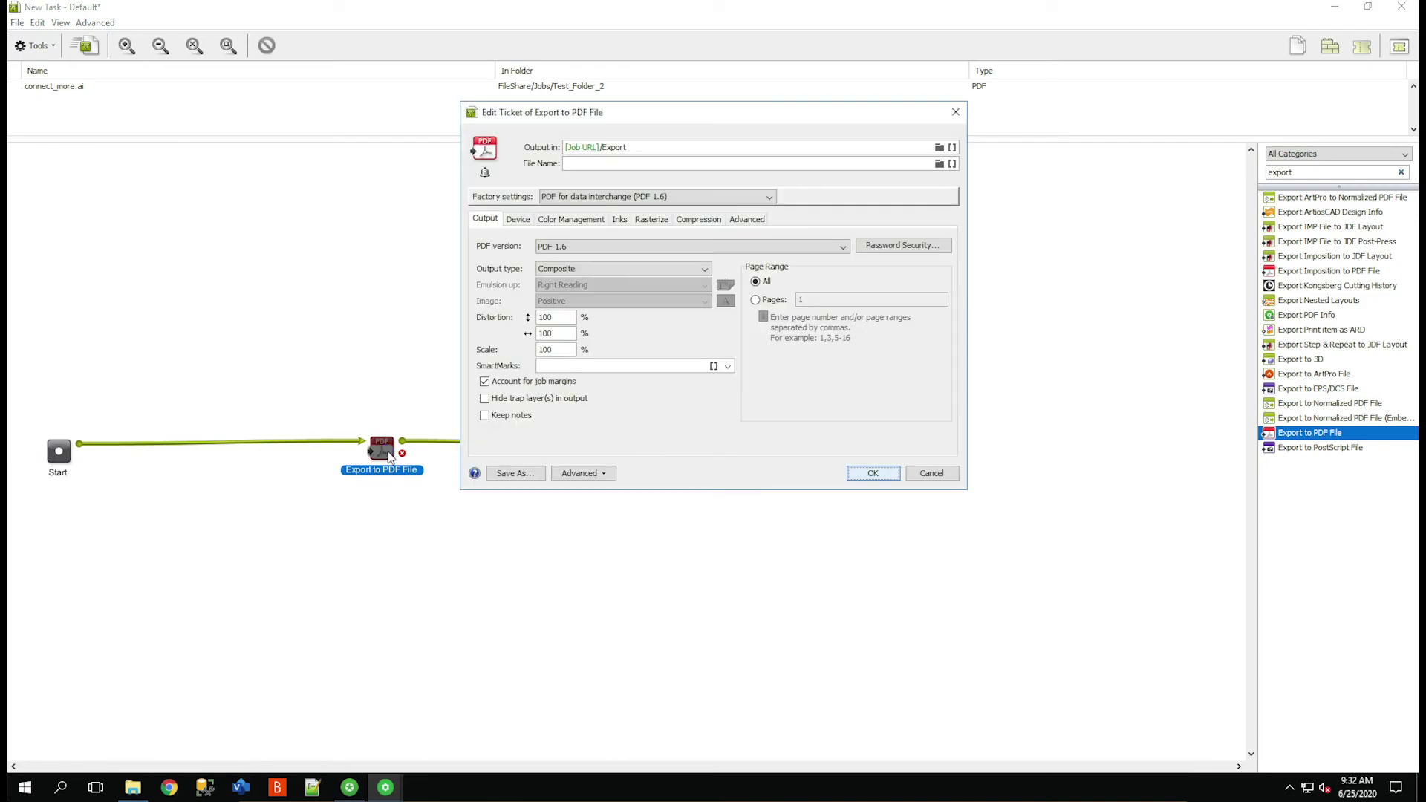
left_click(884, 475)
left_click(85, 46)
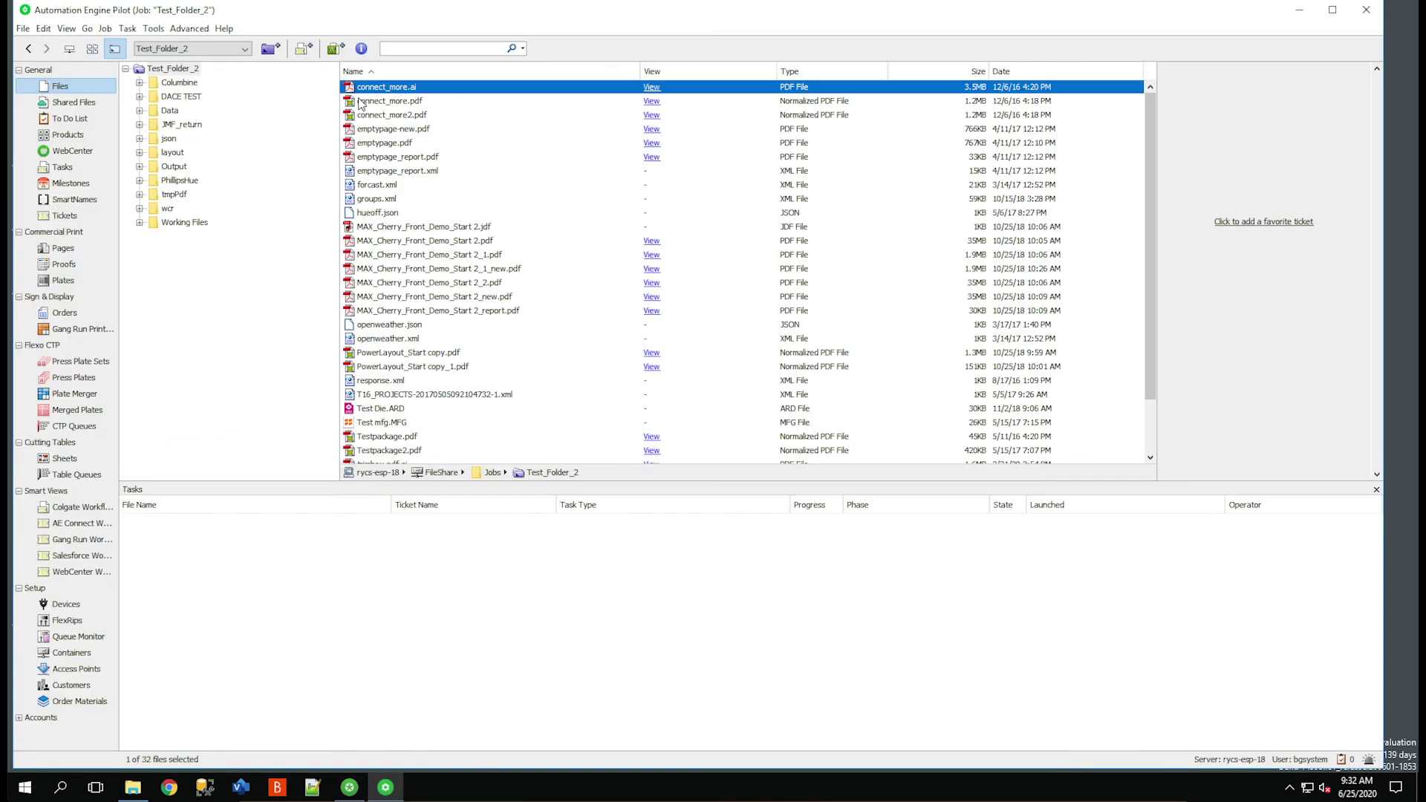
left_click(617, 523)
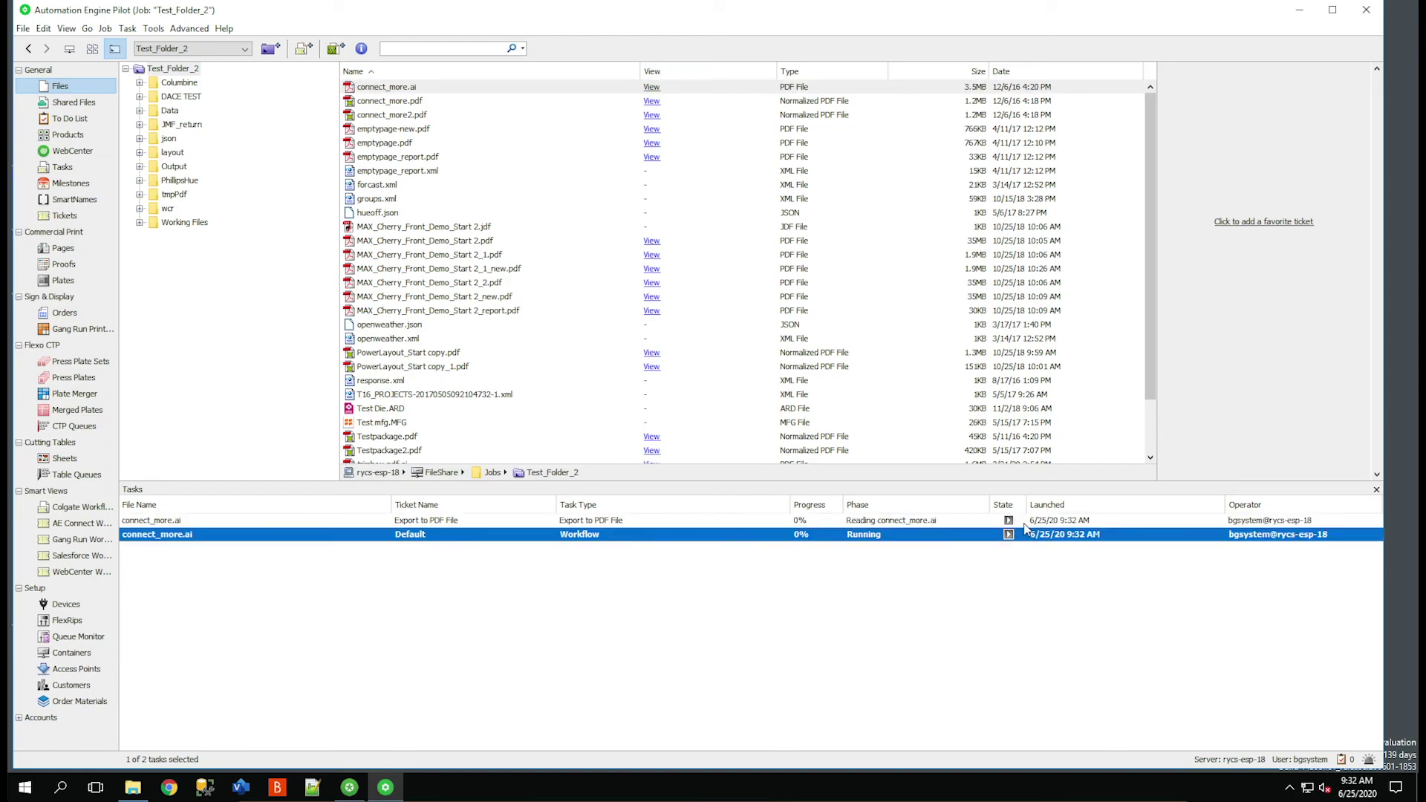
Step: Go to the export task's output file, inspect connect_more.pdf in the Viewer, and close the Viewer and the Pilot
left_click(927, 523)
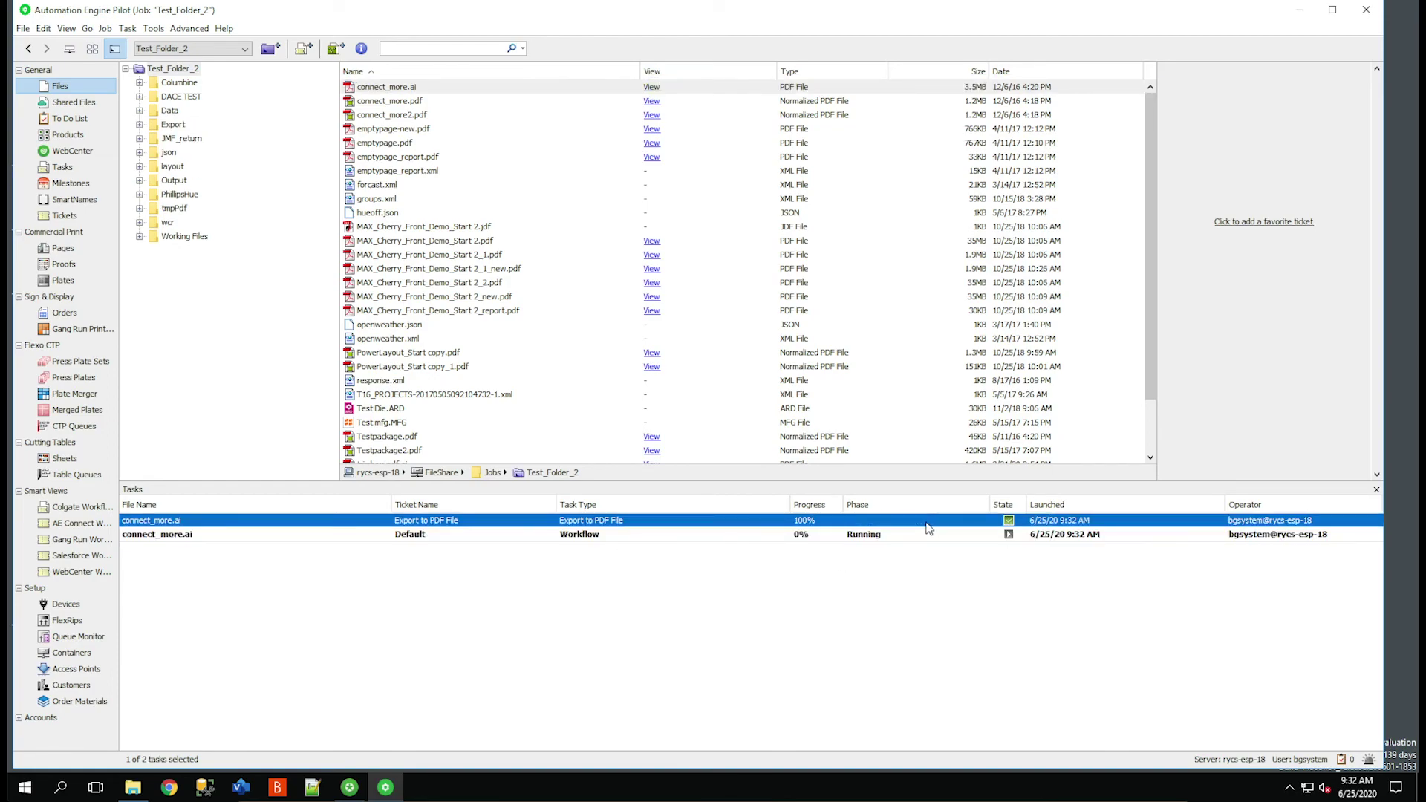
right_click(927, 529)
mouse_move(1006, 570)
left_click(1053, 576)
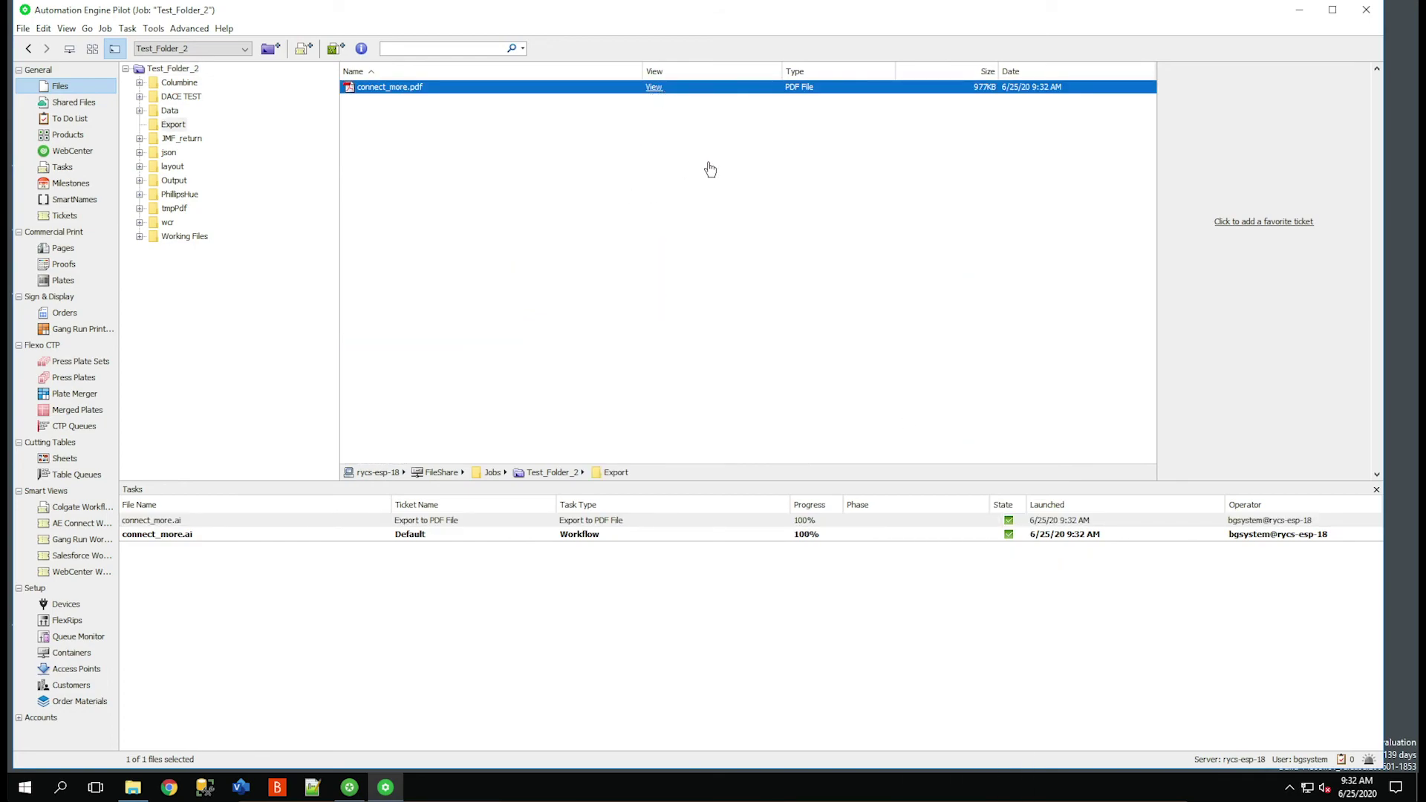
left_click(652, 87)
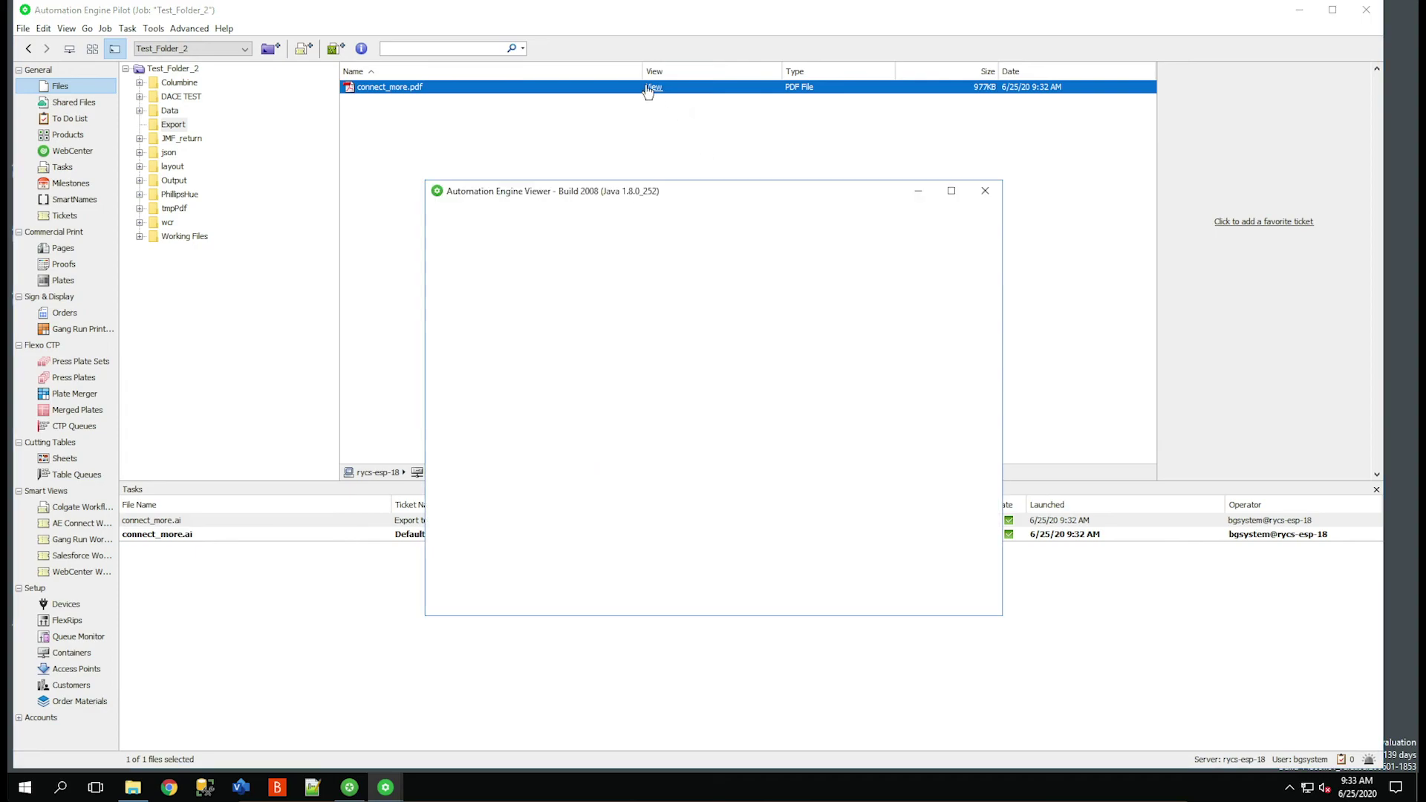
left_click(951, 191)
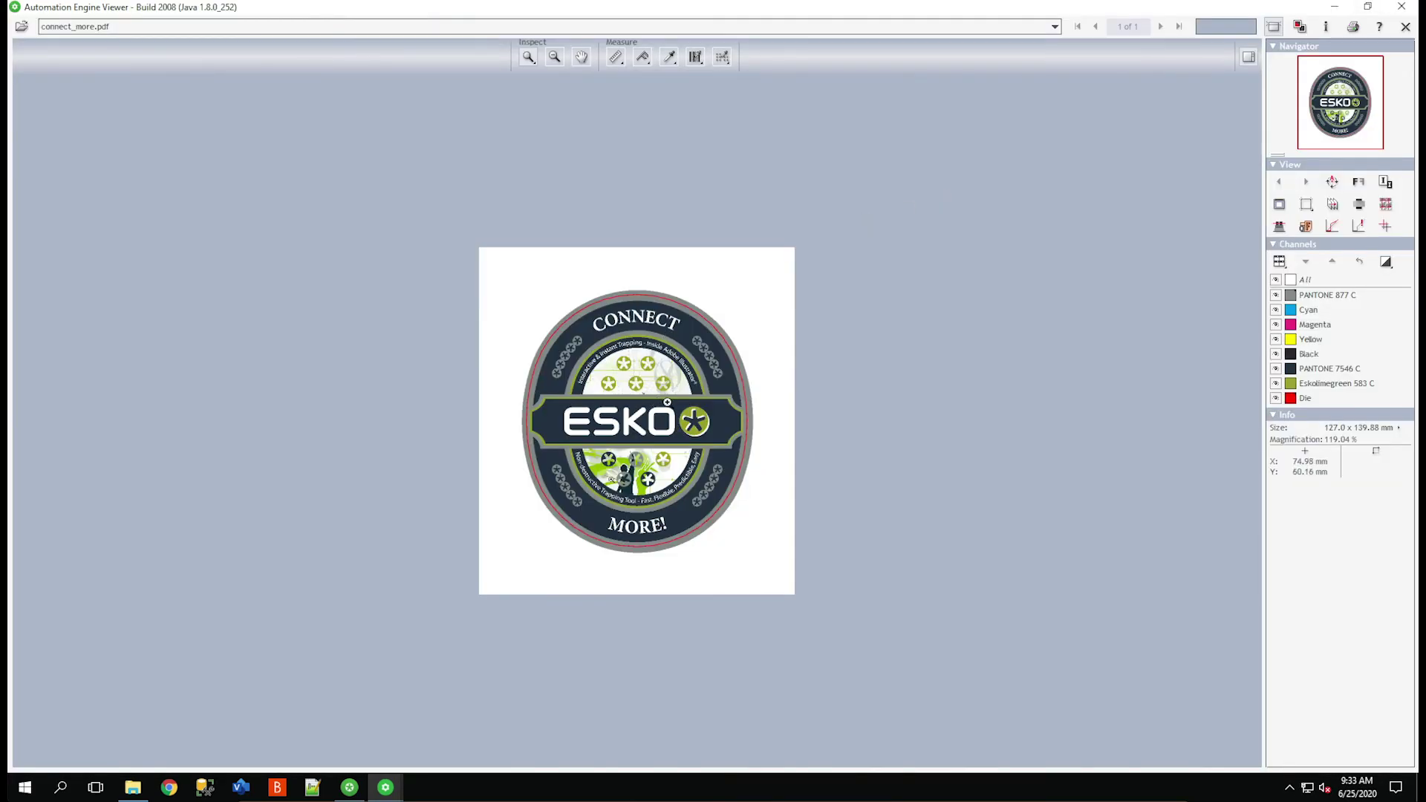
left_click(1396, 8)
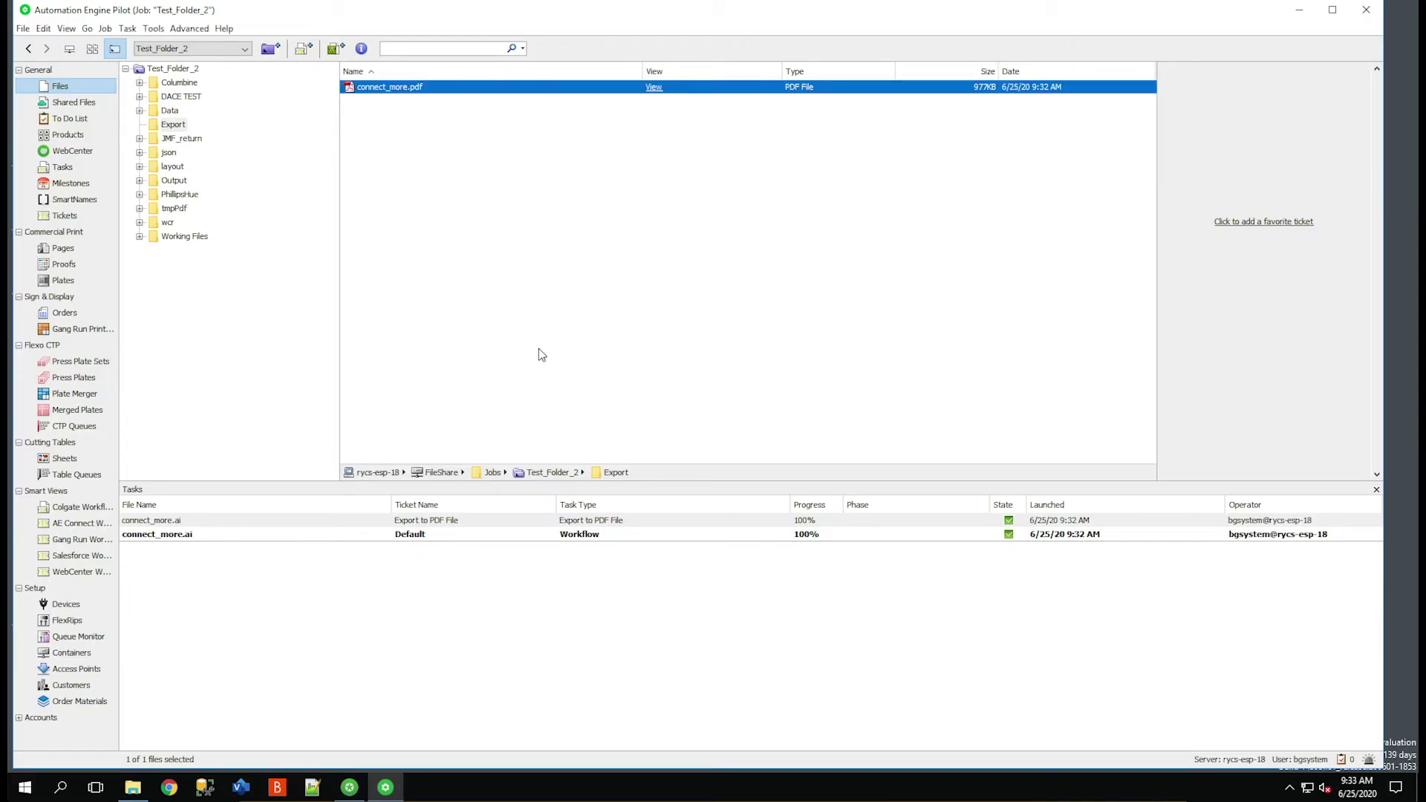
left_click(1373, 18)
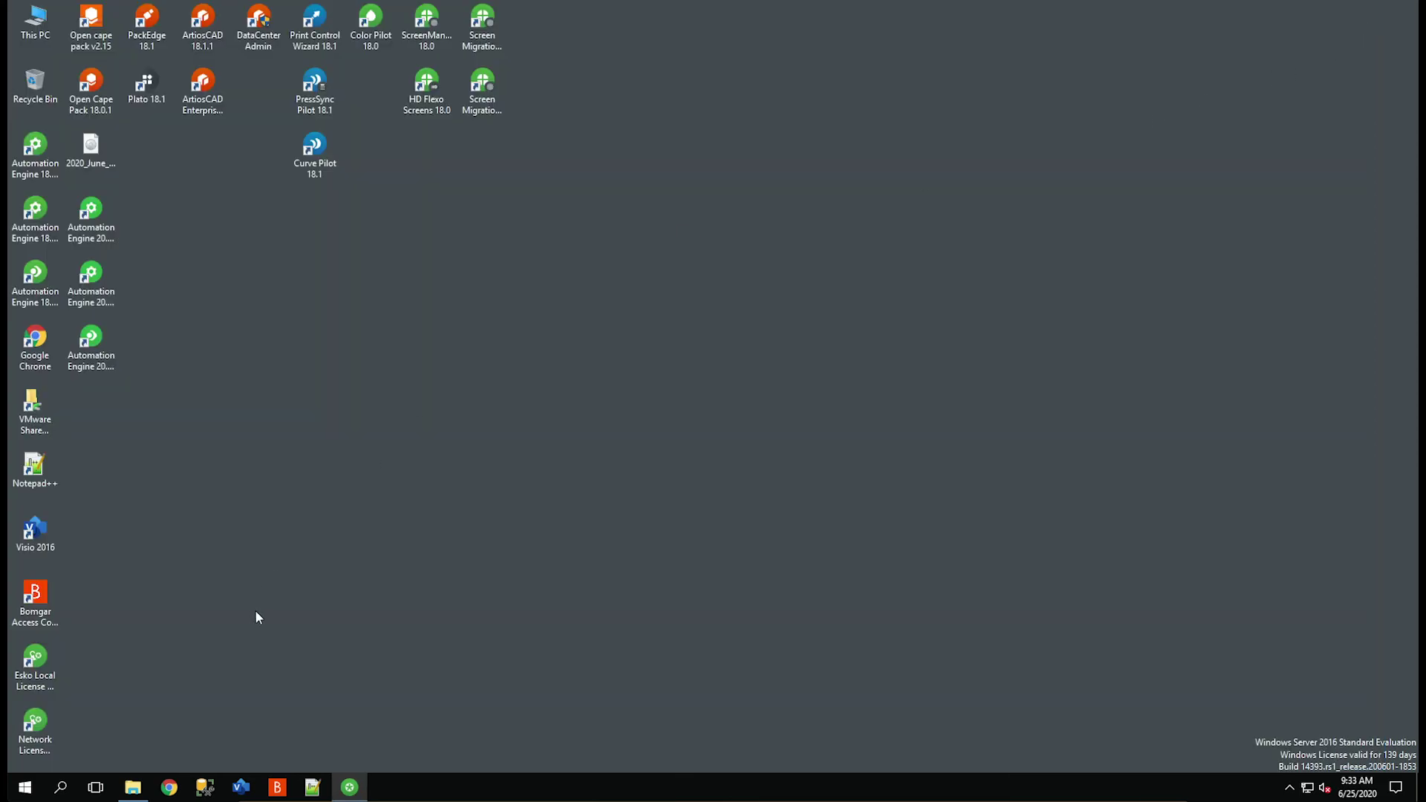
Step: Switch to the Automation Engine 20.0 installer and start uninstalling all listed Automation Engine 18.x components
left_click(355, 786)
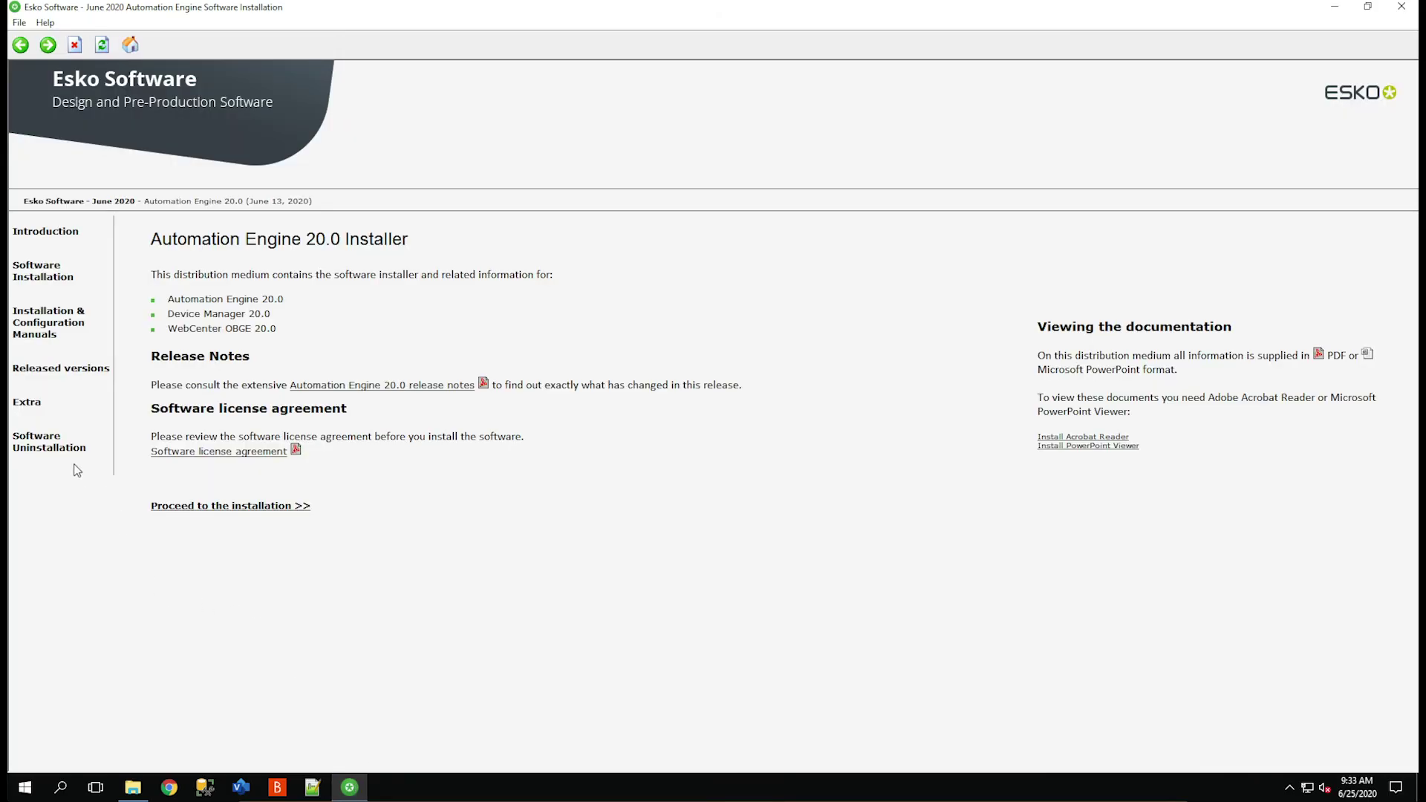
left_click(36, 451)
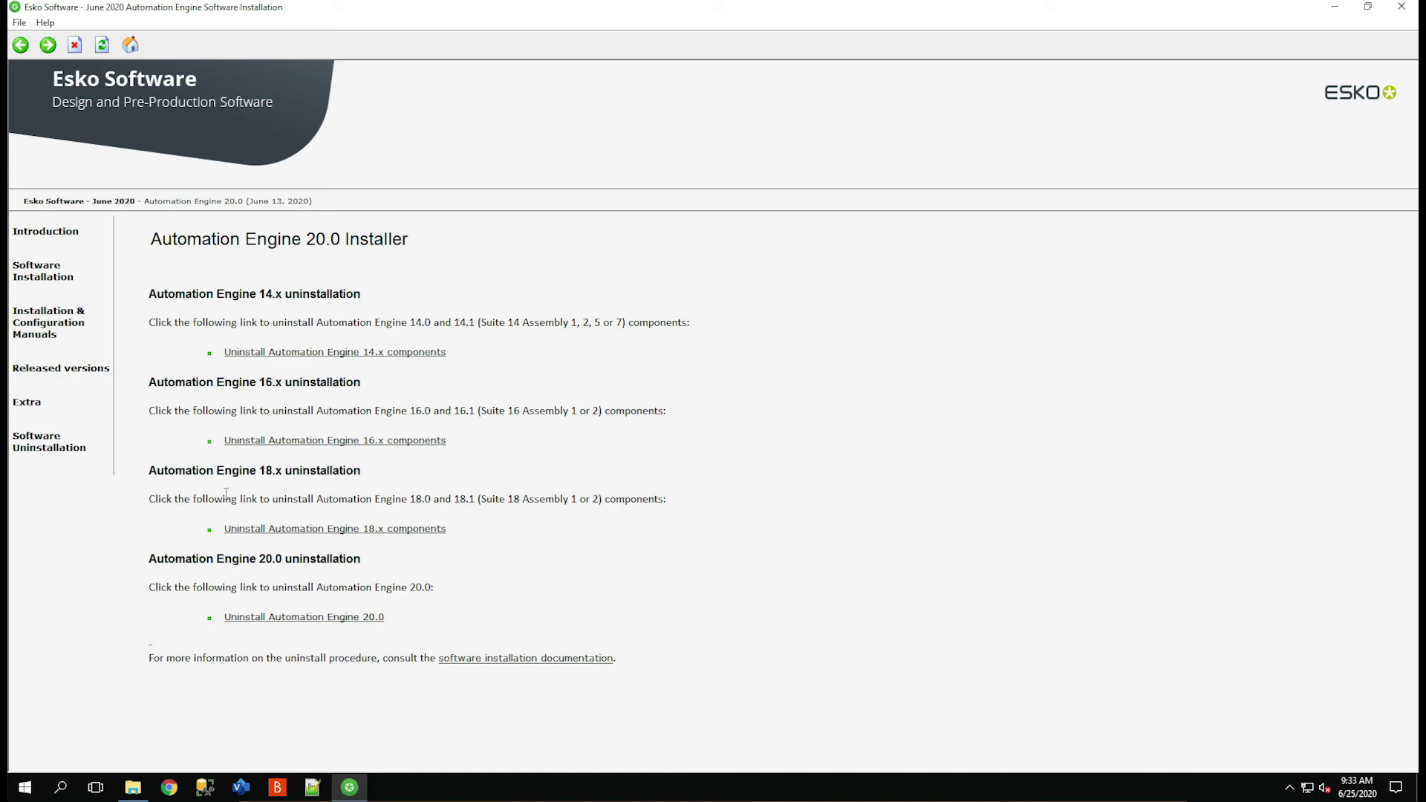
left_click(289, 532)
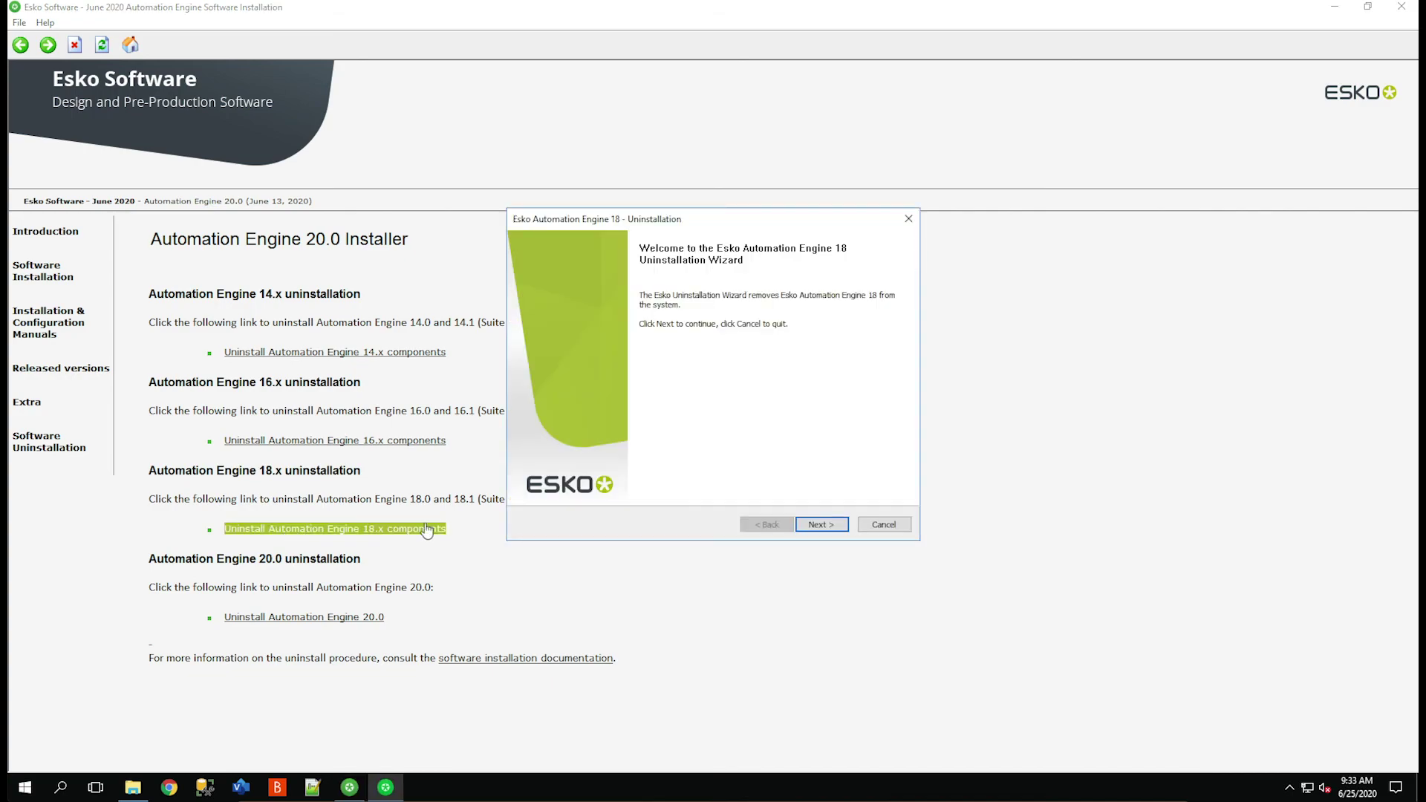
left_click(841, 525)
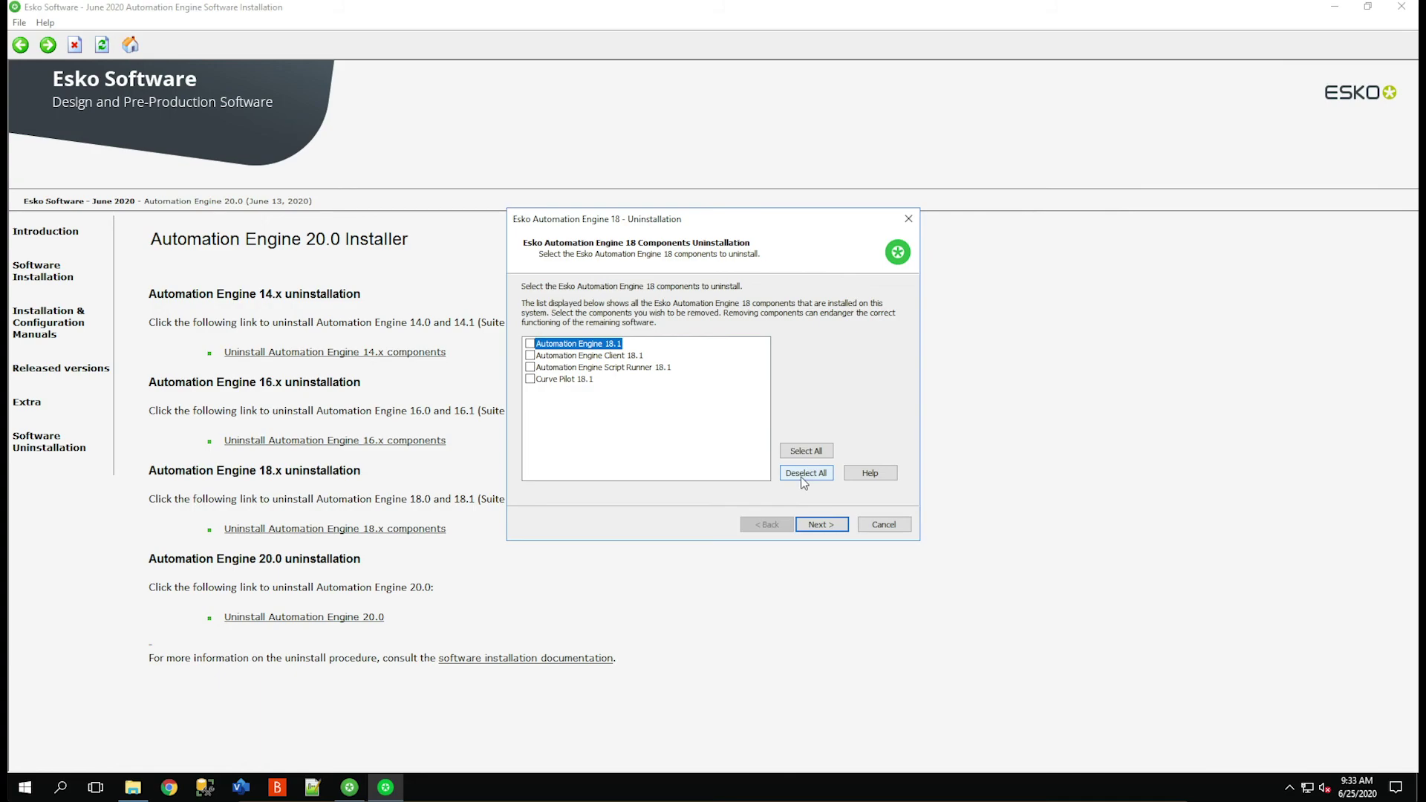
left_click(819, 452)
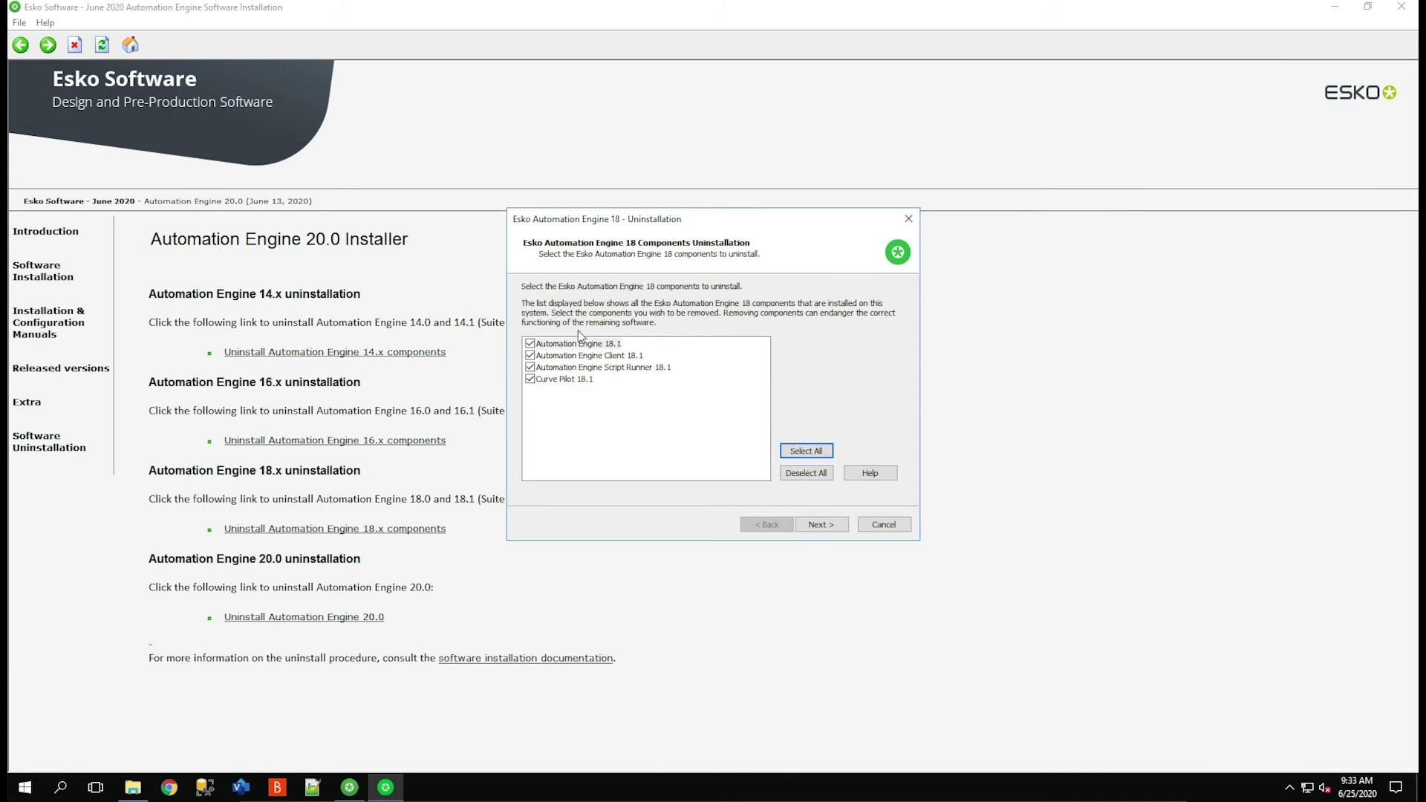
left_click(827, 525)
left_click(789, 467)
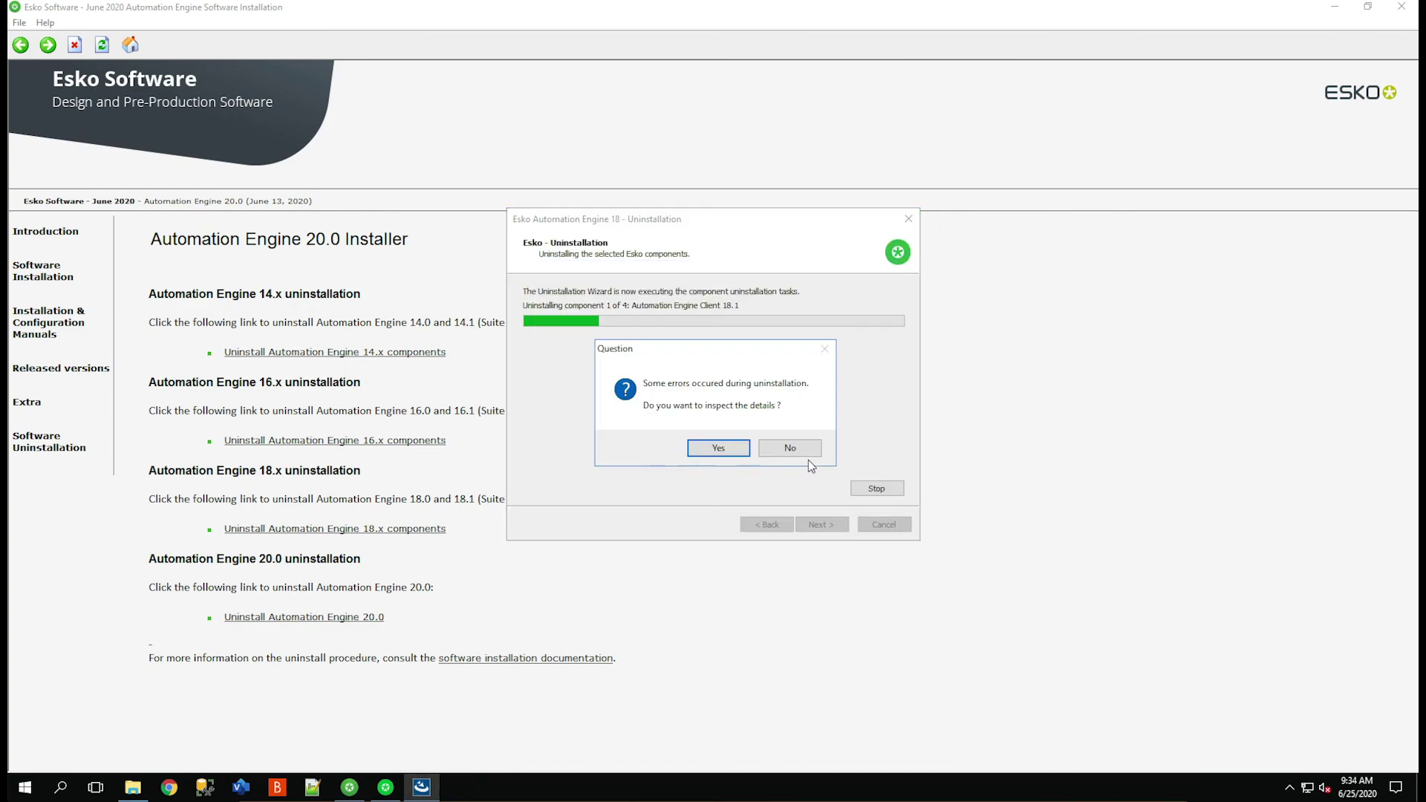
Step: Inspect the list of client uninstallation errors and continue the uninstallation
left_click(725, 447)
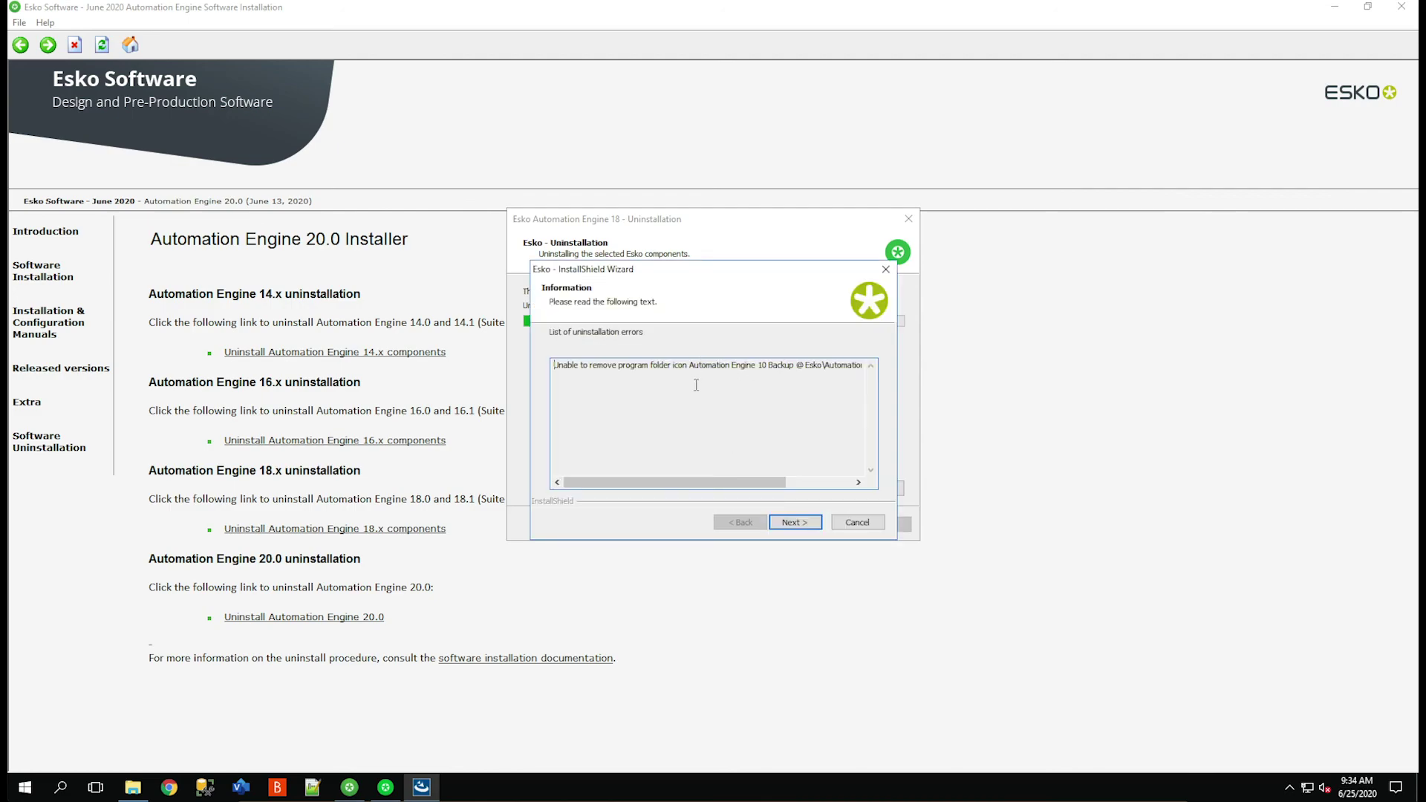
left_click_drag(619, 373, 701, 371)
left_click(794, 522)
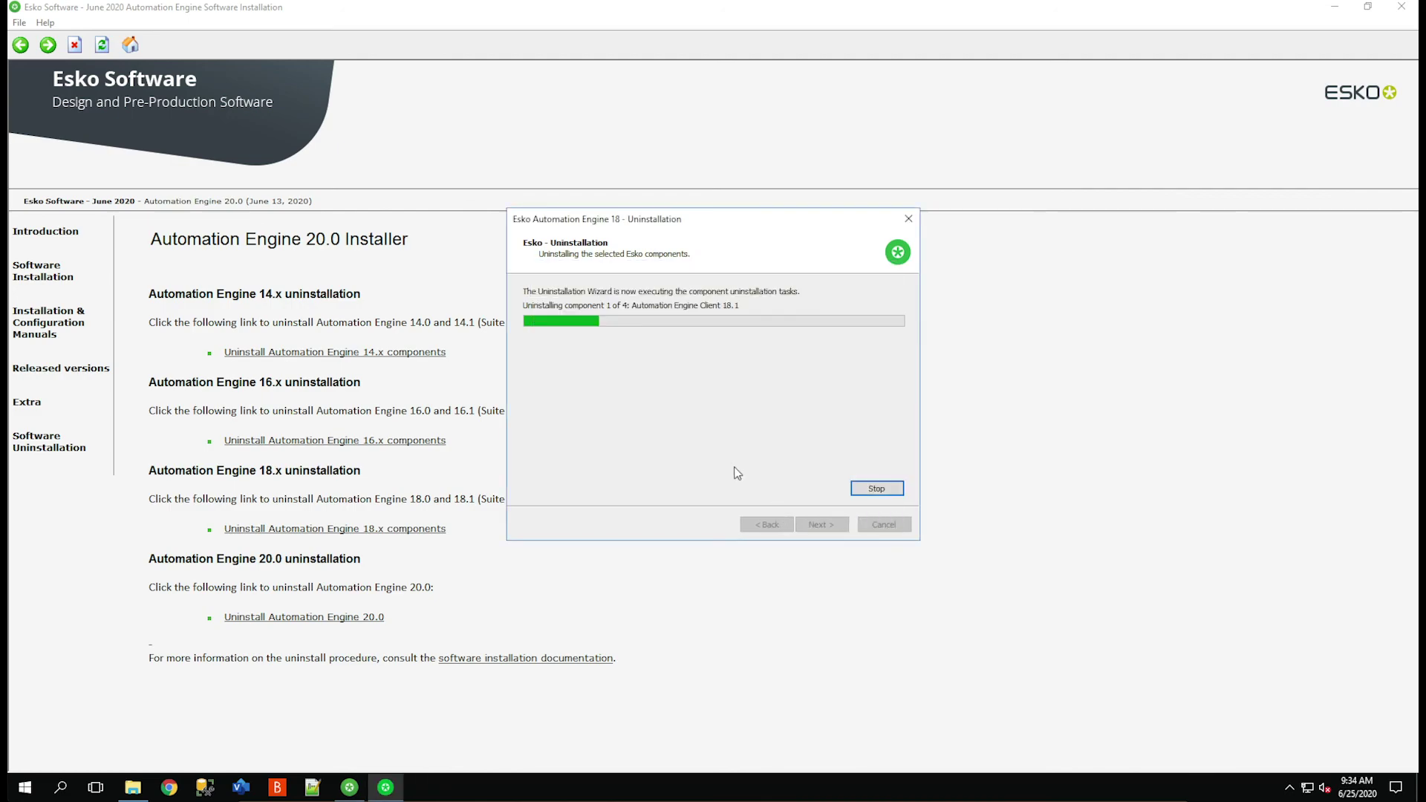